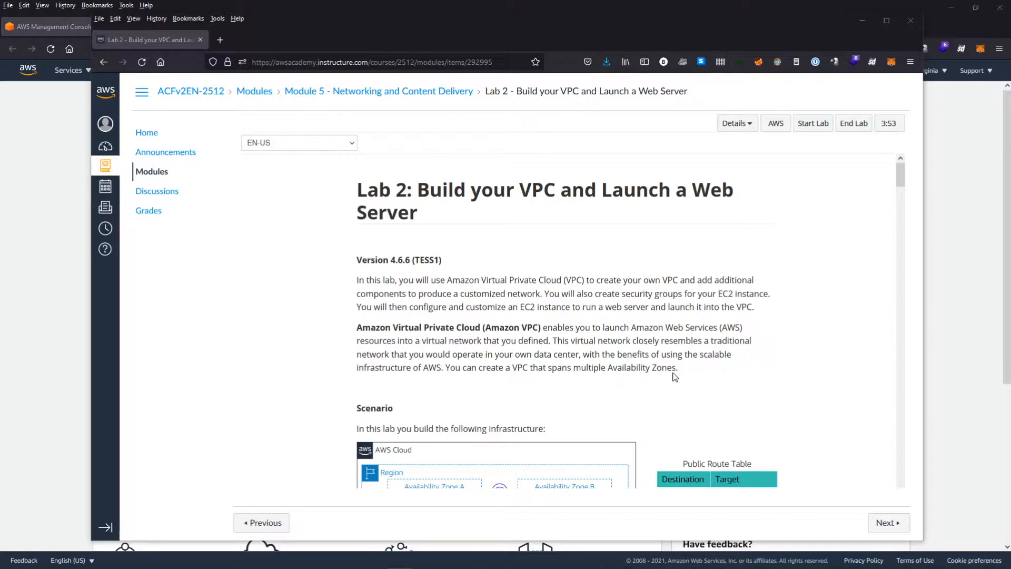
- Examine the Lab 2 scenario diagram, route tables, objectives and duration in the lab instructions
{"action": "scroll", "coordinate": [489, 369], "scroll_direction": "down", "scroll_amount": 3}
{"action": "scroll", "coordinate": [555, 362], "scroll_direction": "down", "scroll_amount": 1}
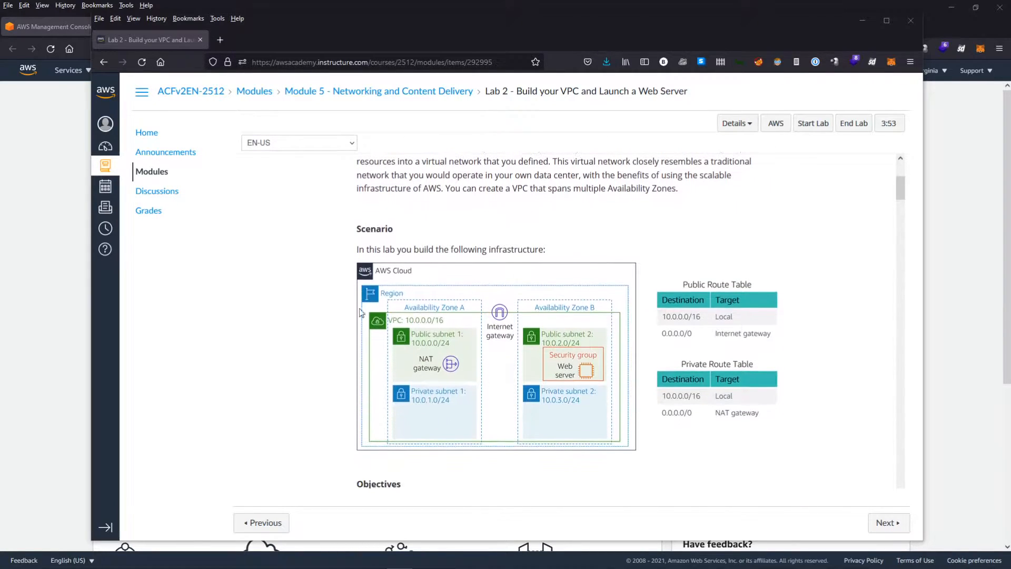
{"action": "scroll", "coordinate": [744, 361], "scroll_direction": "down", "scroll_amount": 1}
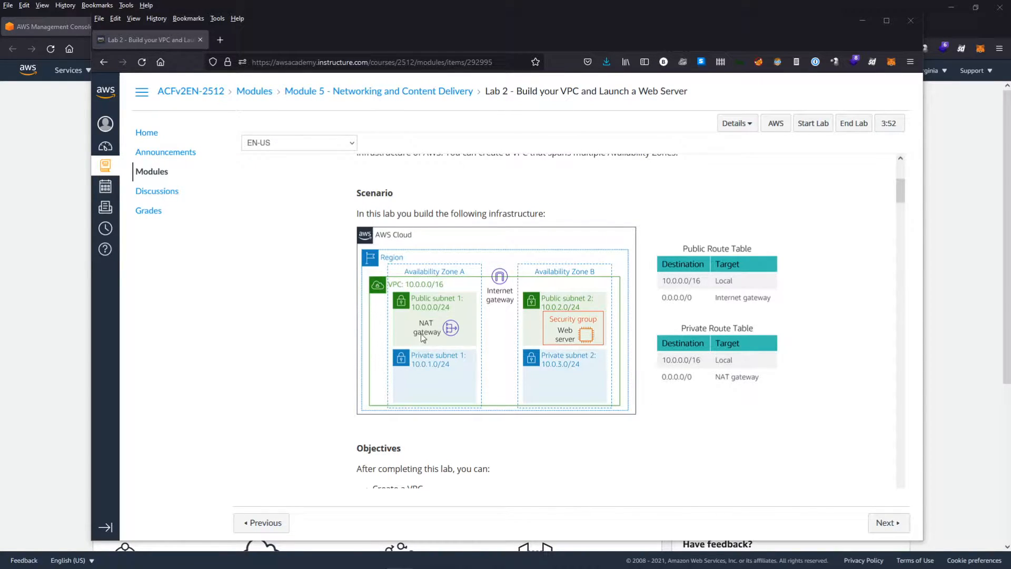
{"action": "scroll", "coordinate": [446, 394], "scroll_direction": "down", "scroll_amount": 3}
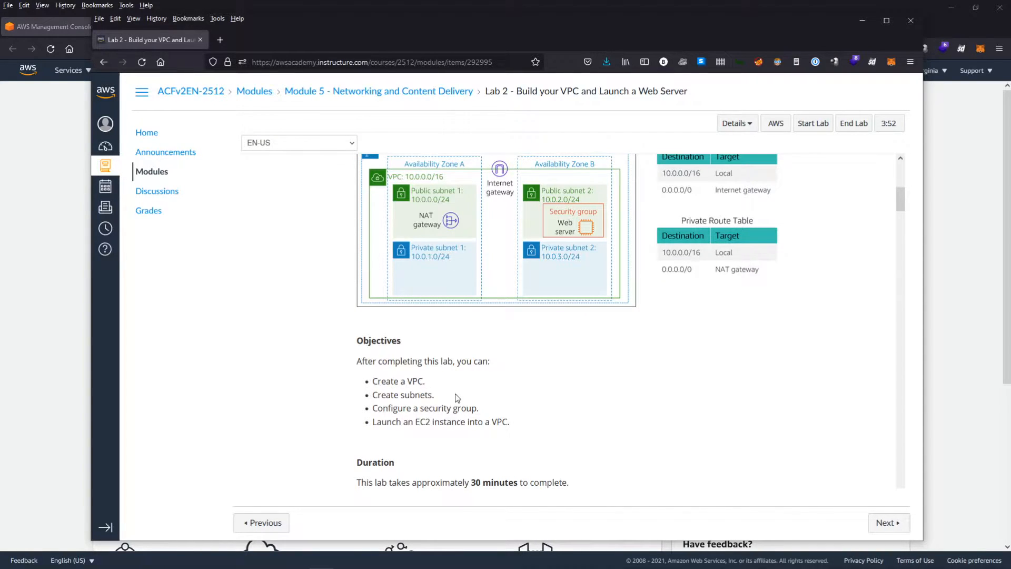
{"action": "scroll", "coordinate": [458, 392], "scroll_direction": "down", "scroll_amount": 1}
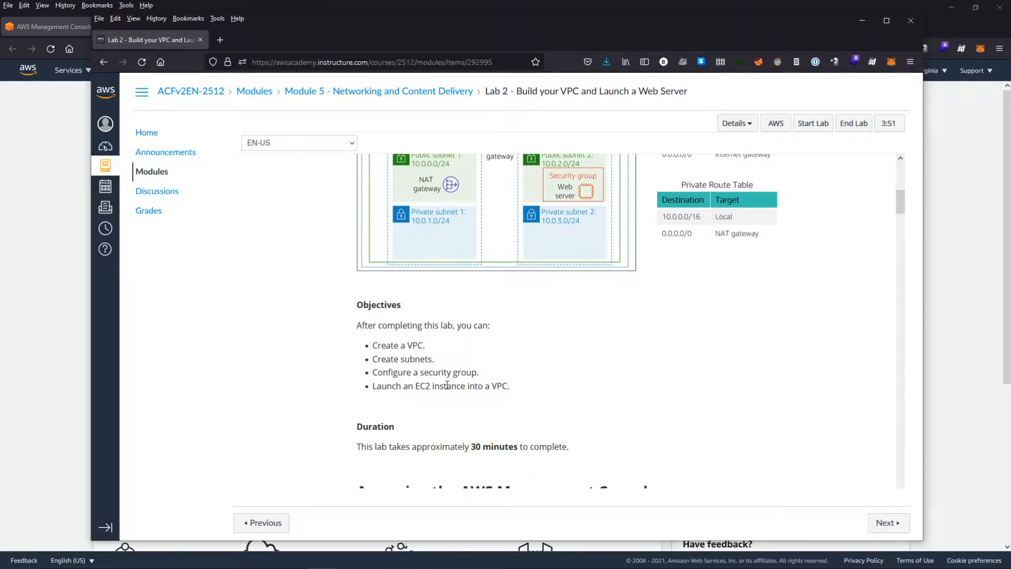
{"action": "scroll", "coordinate": [447, 385], "scroll_direction": "down", "scroll_amount": 4}
{"action": "scroll", "coordinate": [436, 389], "scroll_direction": "up", "scroll_amount": 2}
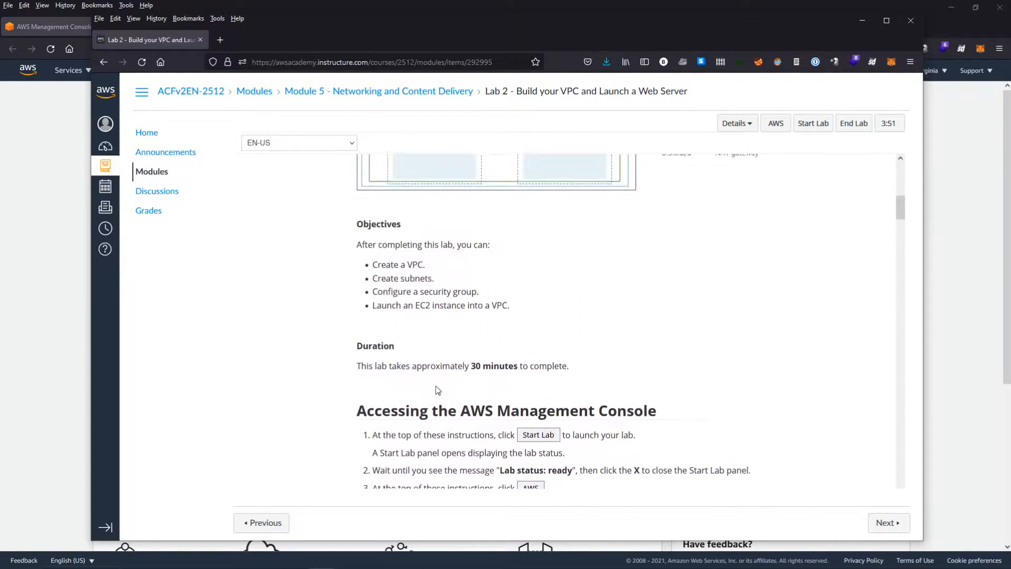
{"action": "scroll", "coordinate": [436, 387], "scroll_direction": "up", "scroll_amount": 2}
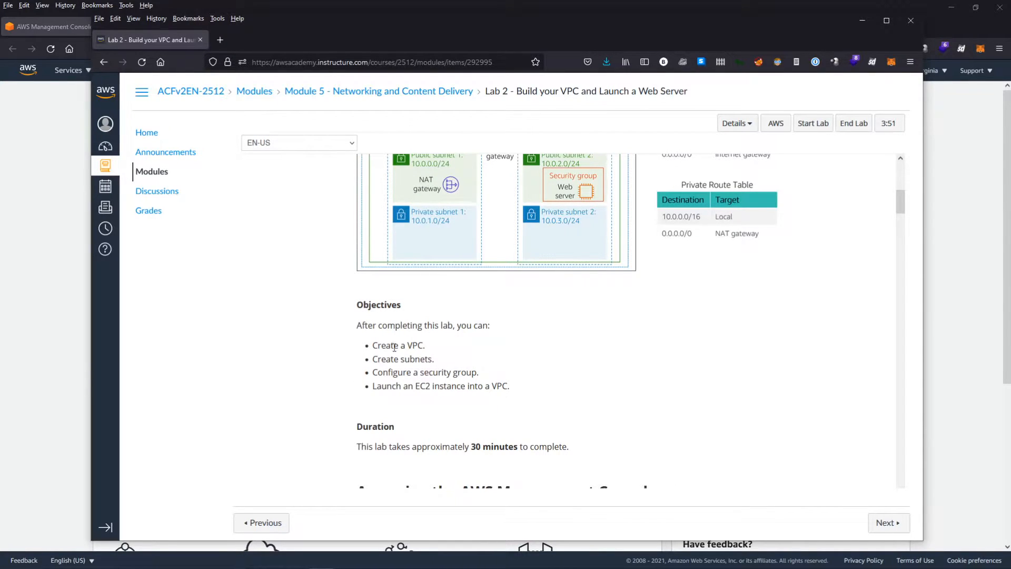
{"action": "scroll", "coordinate": [495, 367], "scroll_direction": "up", "scroll_amount": 1}
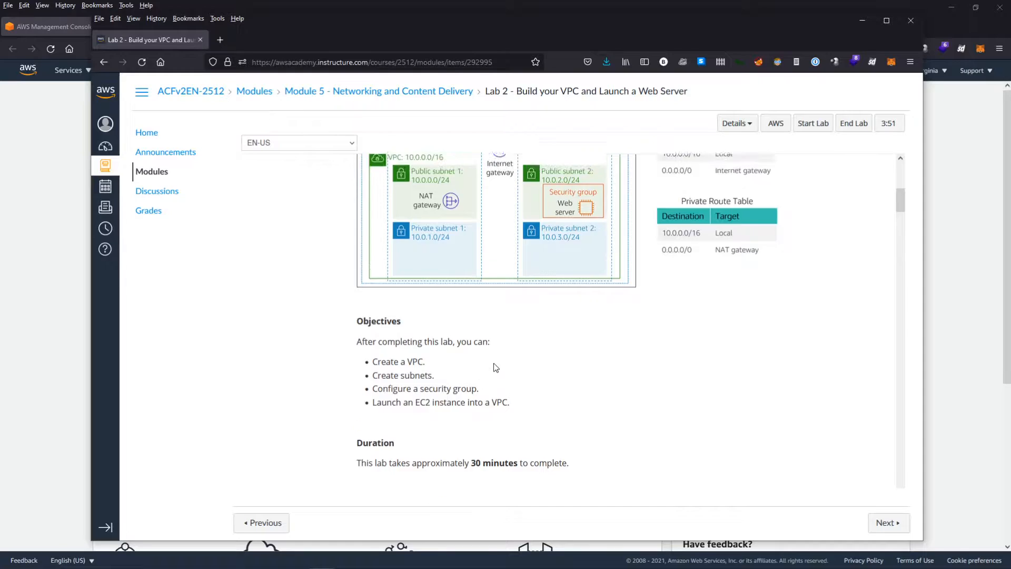
{"action": "scroll", "coordinate": [495, 367], "scroll_direction": "up", "scroll_amount": 8}
{"action": "scroll", "coordinate": [501, 387], "scroll_direction": "down", "scroll_amount": 5}
{"action": "scroll", "coordinate": [501, 388], "scroll_direction": "down", "scroll_amount": 5}
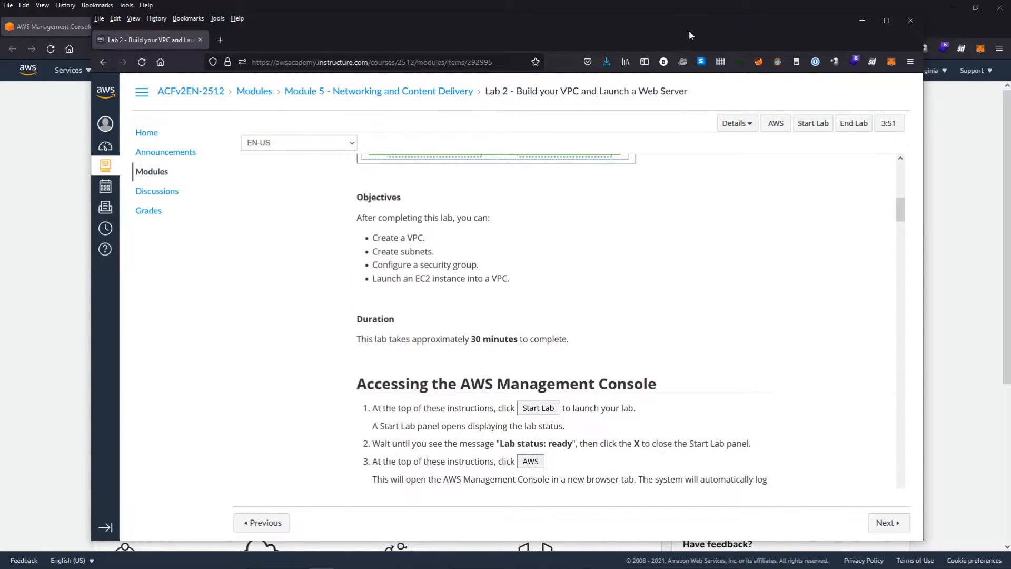
- Switch to the AWS Management Console and look through the full list of services for the Networking & Content Delivery group
{"action": "left_click", "coordinate": [862, 20]}
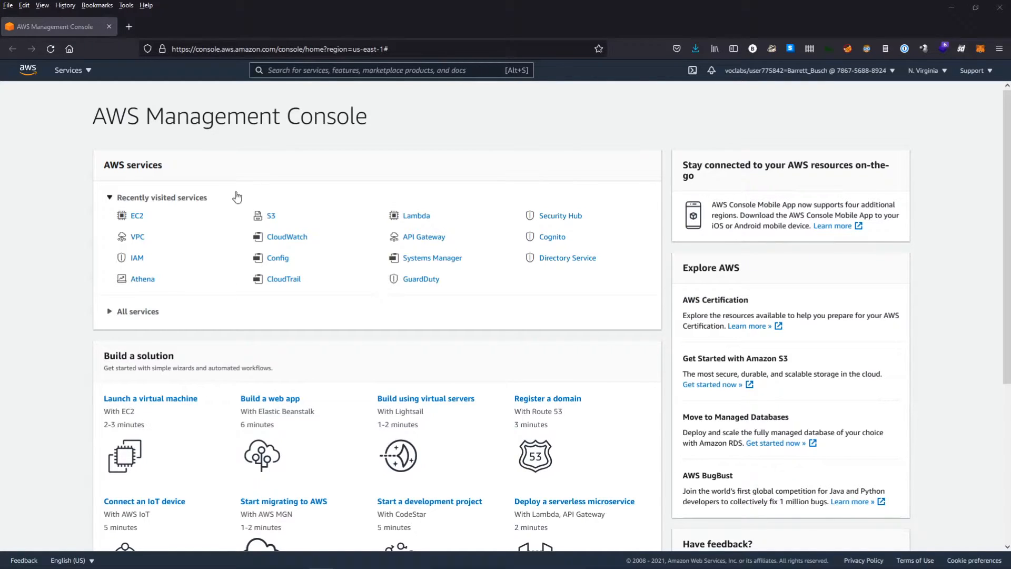
{"action": "left_click", "coordinate": [371, 75]}
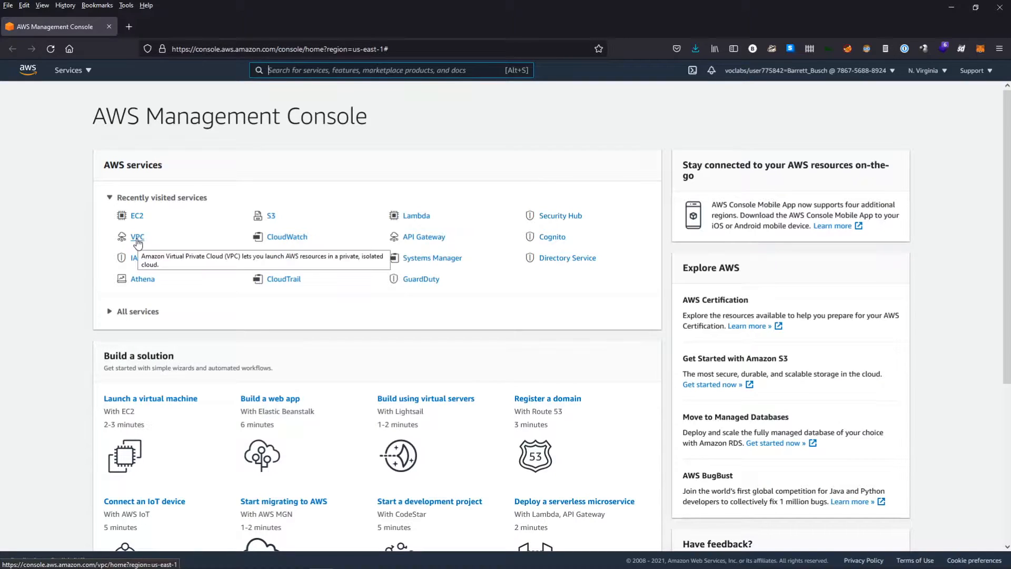
{"action": "left_click", "coordinate": [79, 70]}
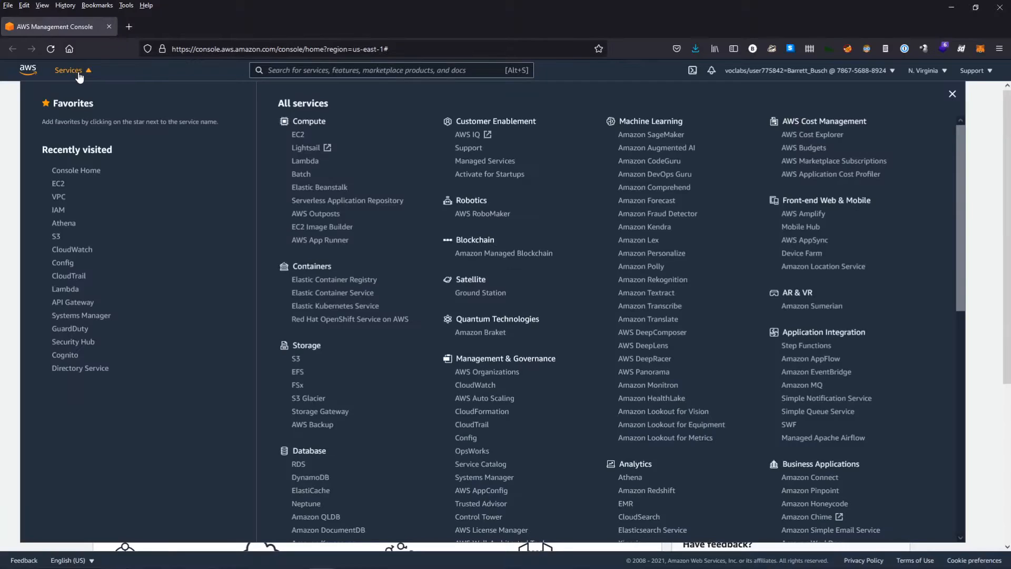
{"action": "scroll", "coordinate": [632, 244], "scroll_direction": "down", "scroll_amount": 6}
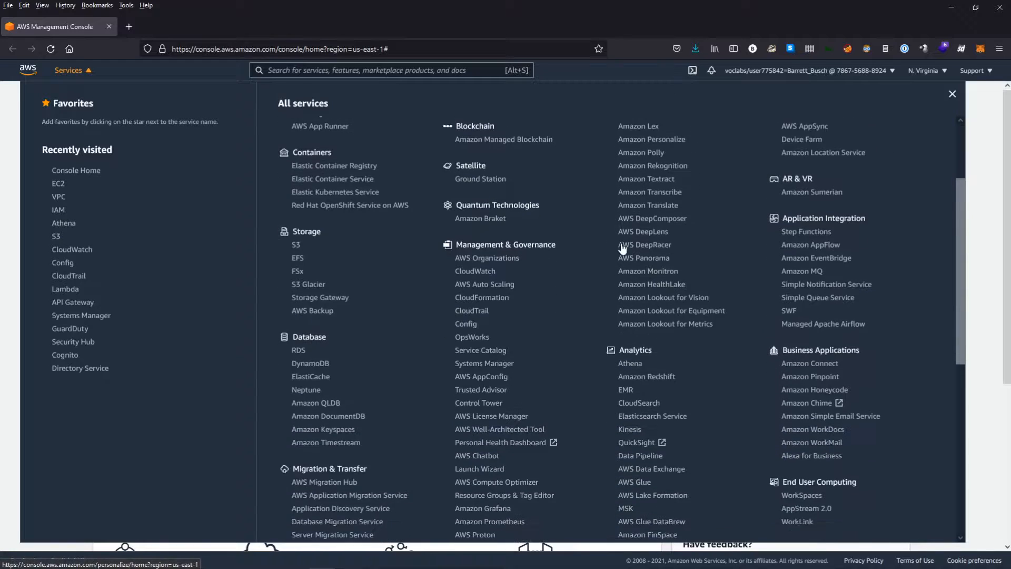
{"action": "scroll", "coordinate": [603, 245], "scroll_direction": "up", "scroll_amount": 4}
{"action": "scroll", "coordinate": [602, 248], "scroll_direction": "down", "scroll_amount": 4}
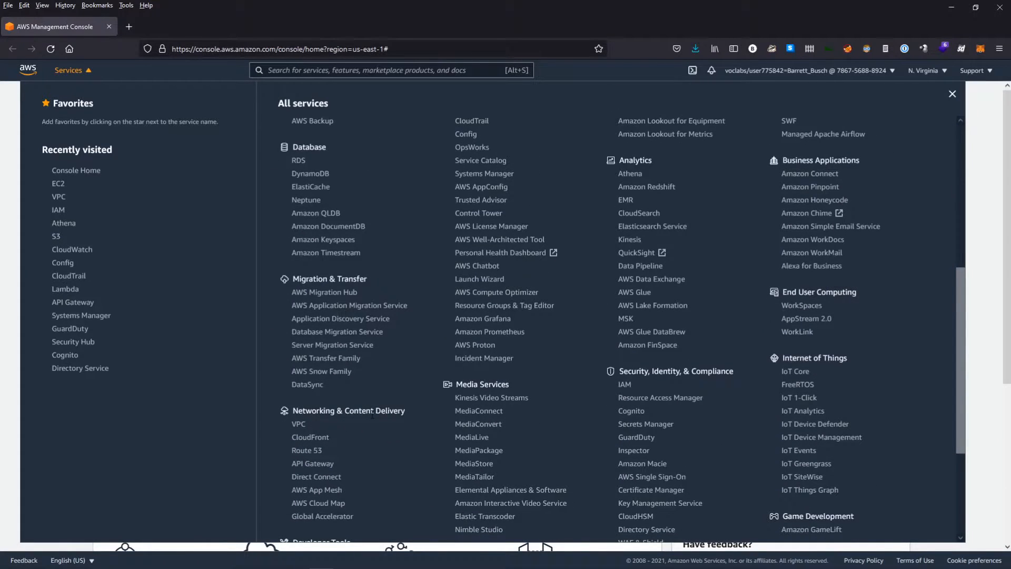
{"action": "scroll", "coordinate": [369, 421], "scroll_direction": "down", "scroll_amount": 2}
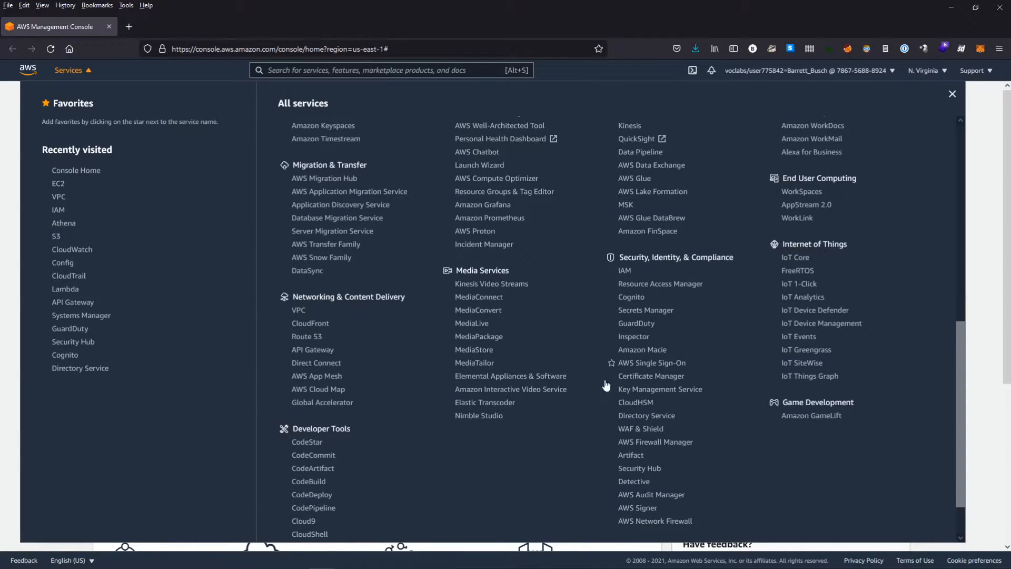
{"action": "scroll", "coordinate": [554, 327], "scroll_direction": "up", "scroll_amount": 7}
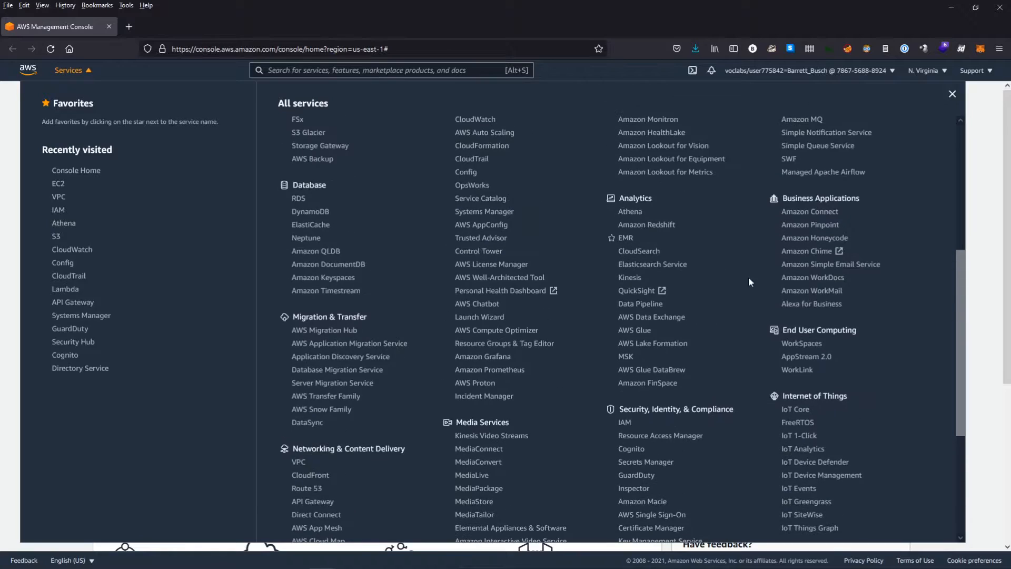
{"action": "scroll", "coordinate": [621, 306], "scroll_direction": "down", "scroll_amount": 7}
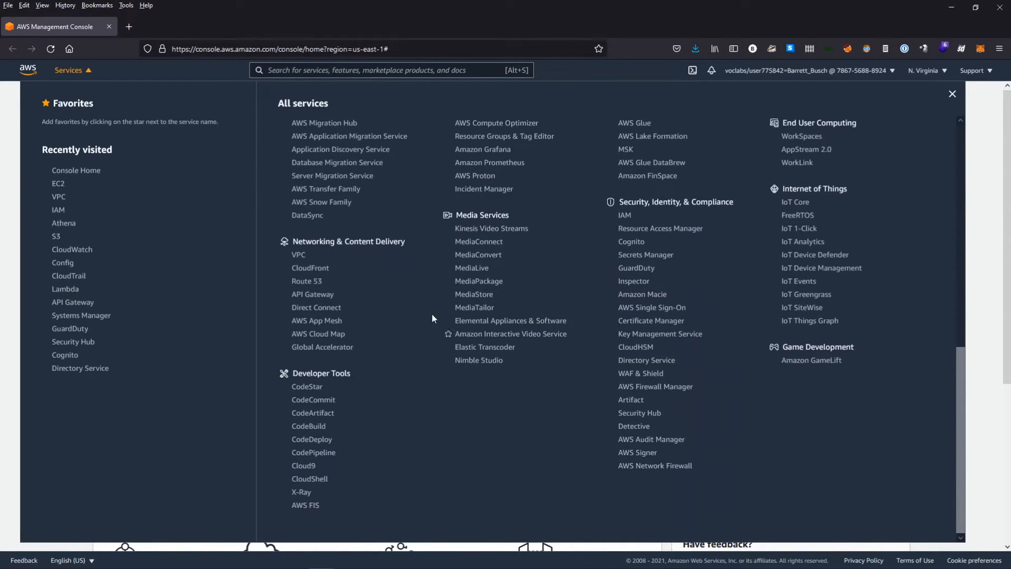
{"action": "scroll", "coordinate": [440, 319], "scroll_direction": "up", "scroll_amount": 1}
{"action": "left_click", "coordinate": [91, 70]}
- Search the console for "vpc" and open the VPC service
{"action": "left_click", "coordinate": [325, 74]}
{"action": "type", "text": "vpc"}
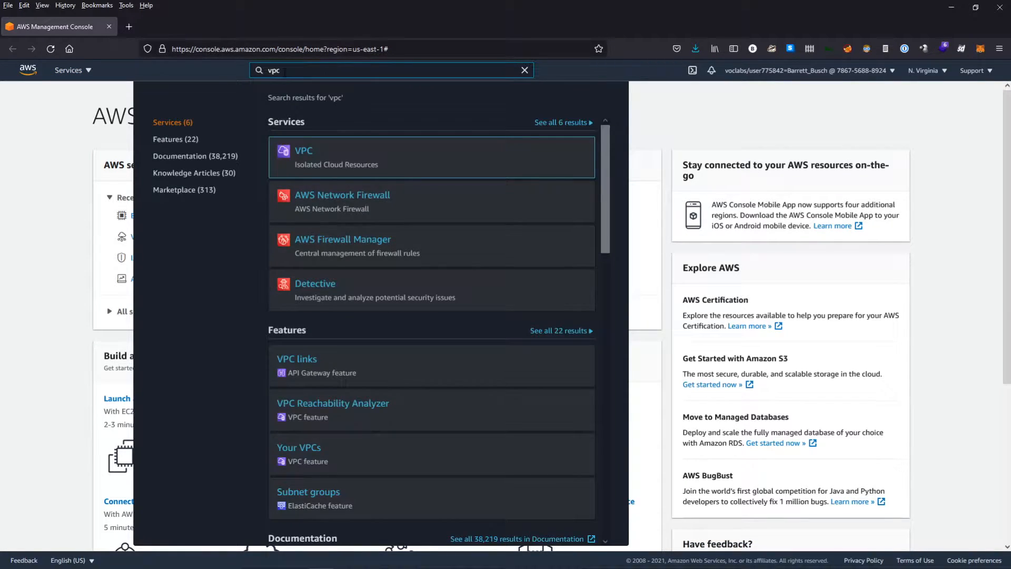
{"action": "left_click", "coordinate": [310, 156]}
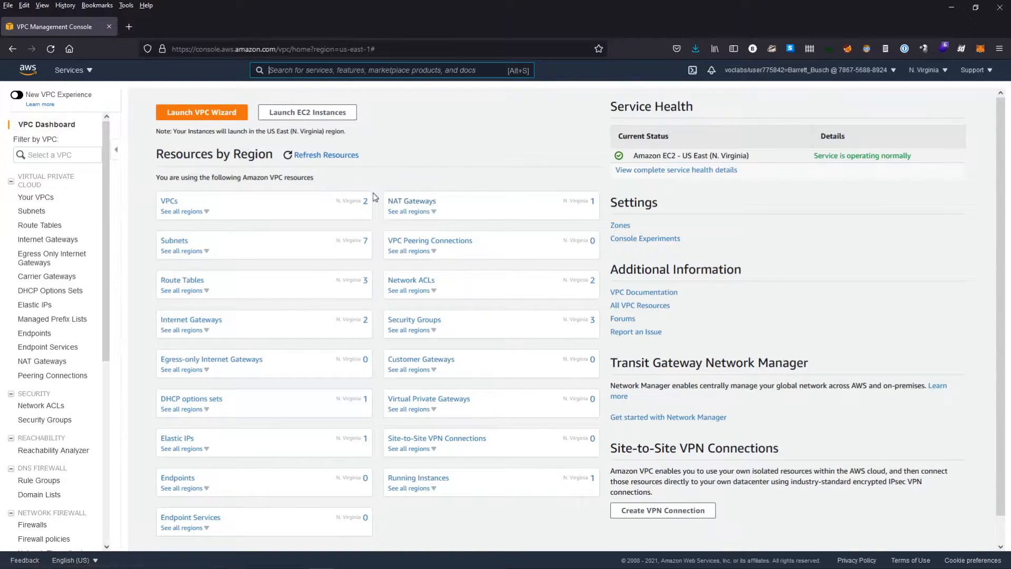
- Launch the VPC Wizard and compare the available VPC configurations, including the two with hardware VPN access
{"action": "left_click", "coordinate": [217, 112]}
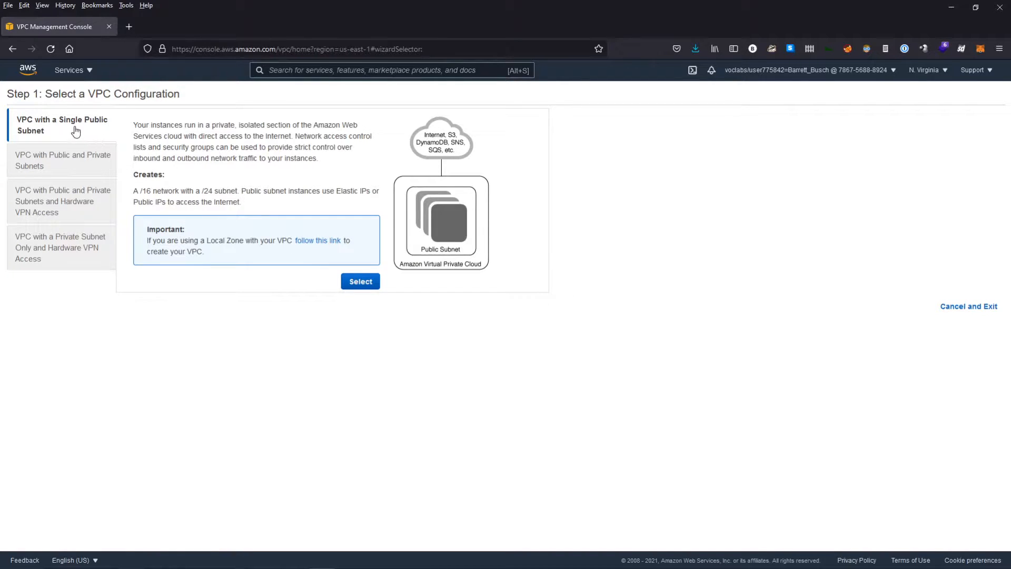
{"action": "left_click", "coordinate": [76, 167]}
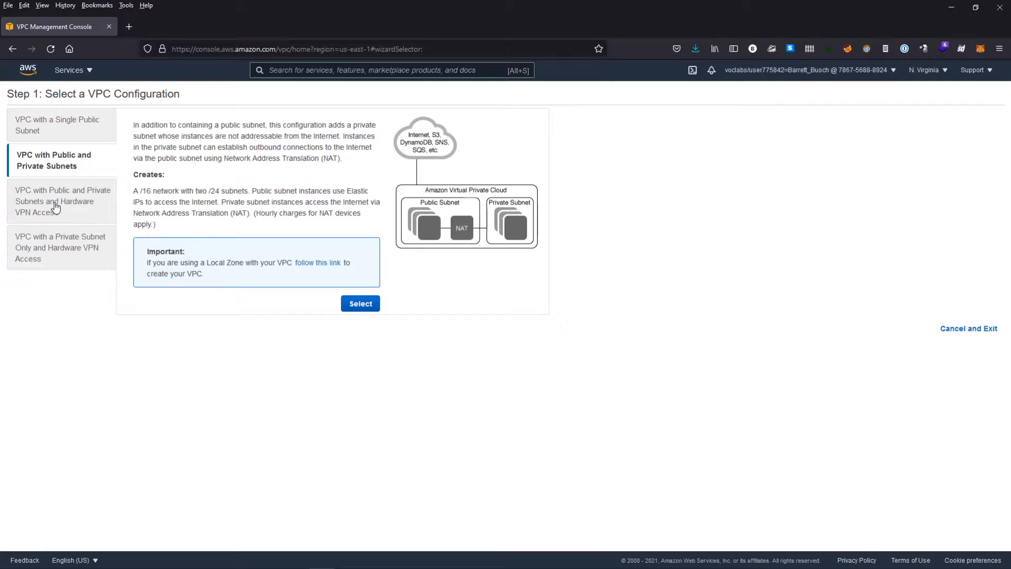
{"action": "left_click", "coordinate": [82, 211]}
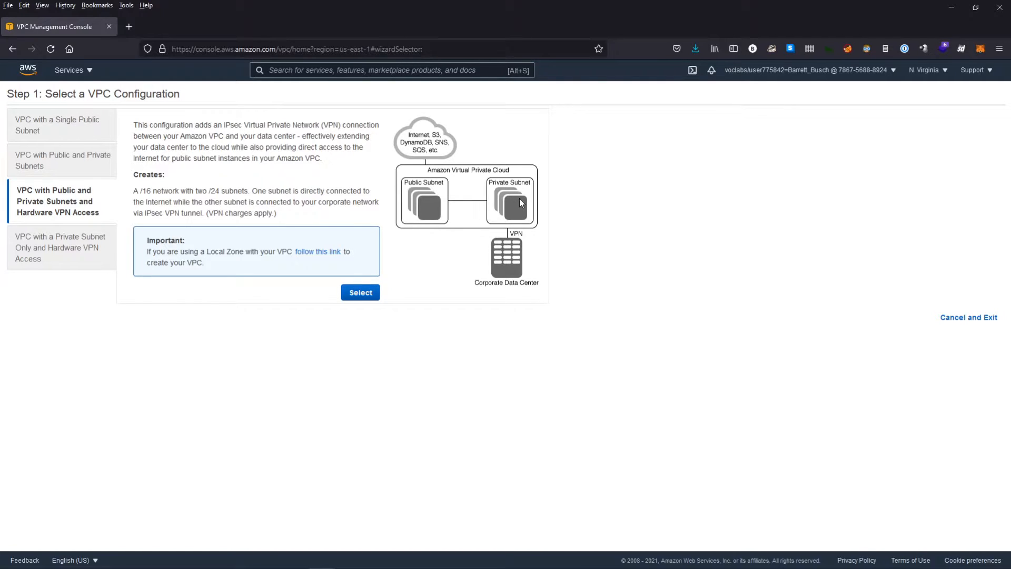
{"action": "left_click", "coordinate": [36, 248]}
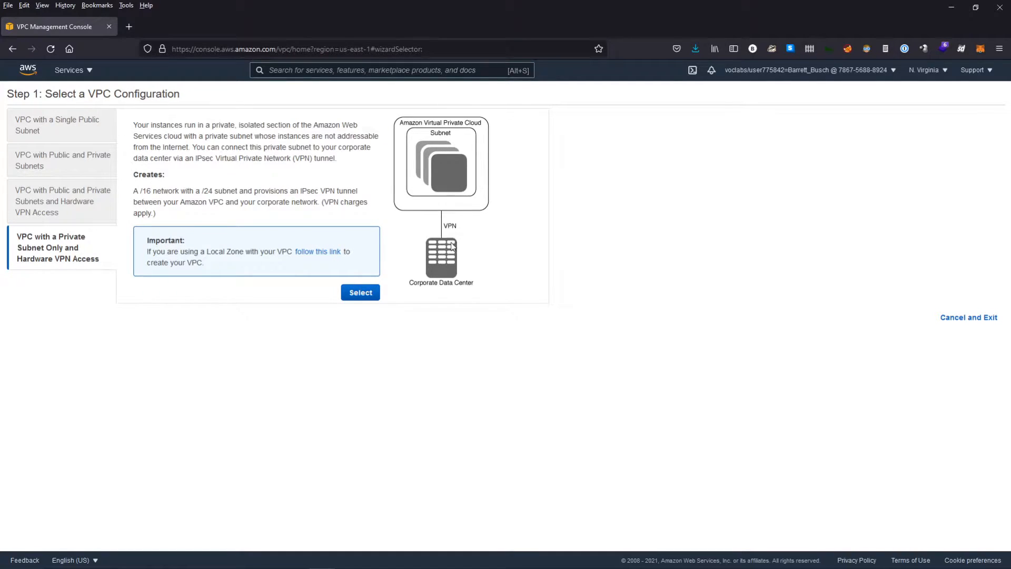
- Choose the VPC with Public and Private Subnets configuration after reviewing the network and subnets it creates
{"action": "left_click", "coordinate": [62, 161]}
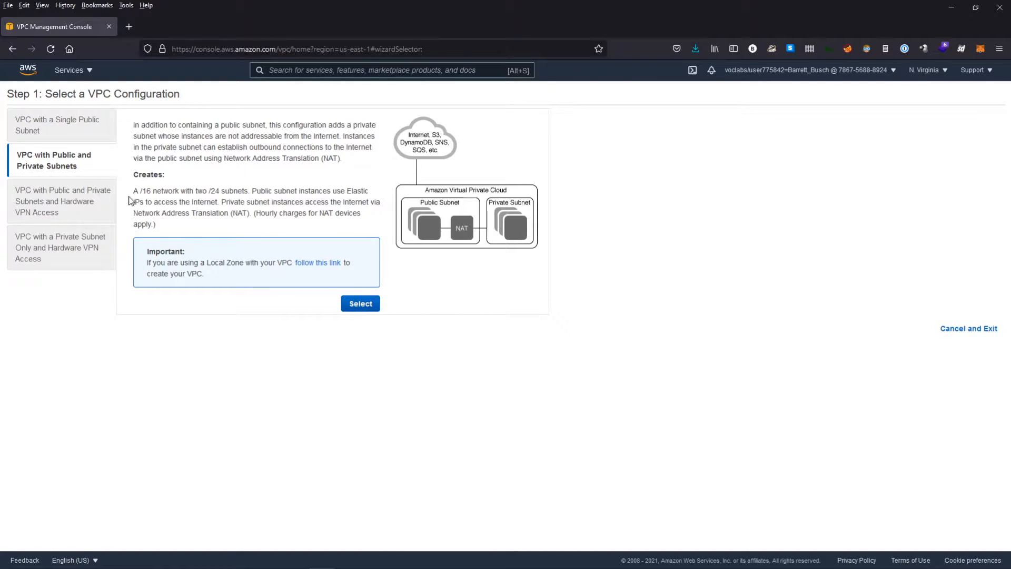
{"action": "left_click_drag", "start_coordinate": [133, 192], "coordinate": [180, 195]}
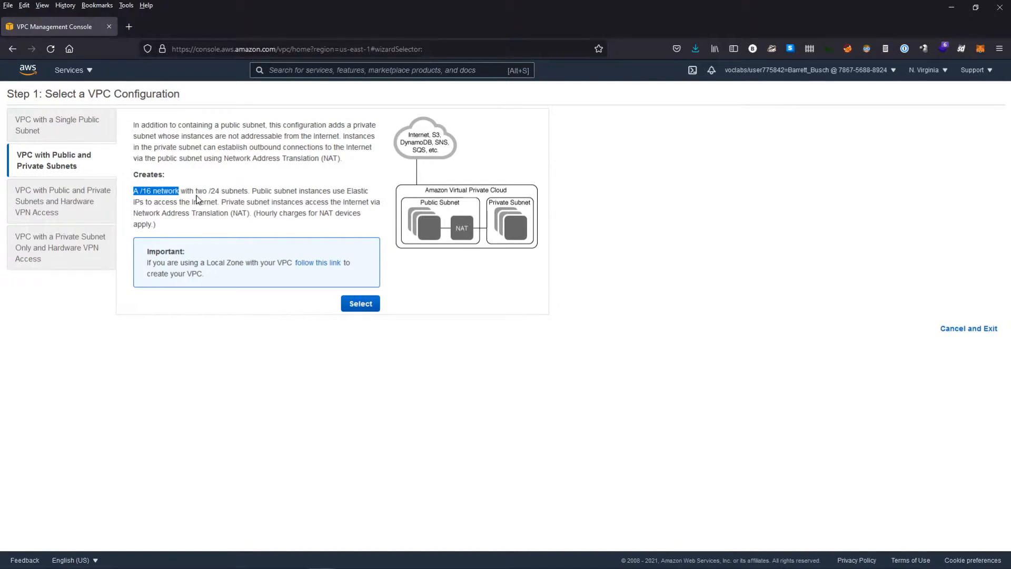
{"action": "left_click_drag", "start_coordinate": [196, 192], "coordinate": [250, 194]}
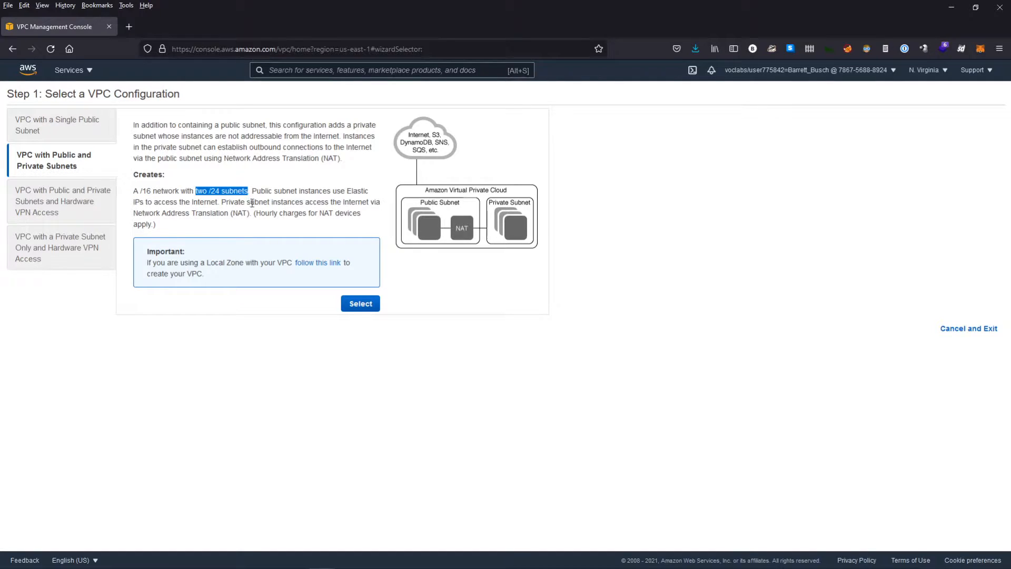
{"action": "left_click", "coordinate": [239, 201]}
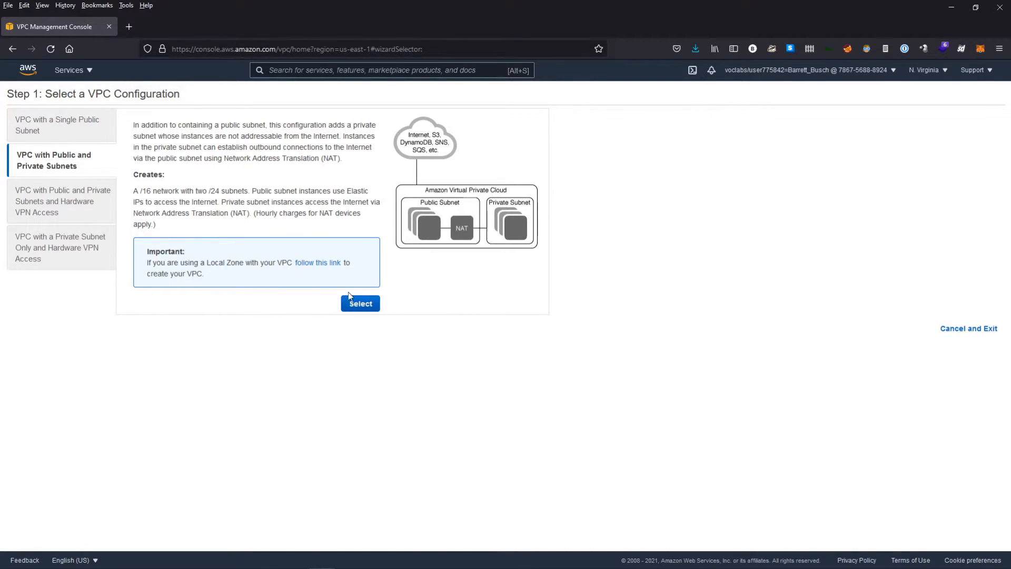
{"action": "left_click", "coordinate": [360, 302]}
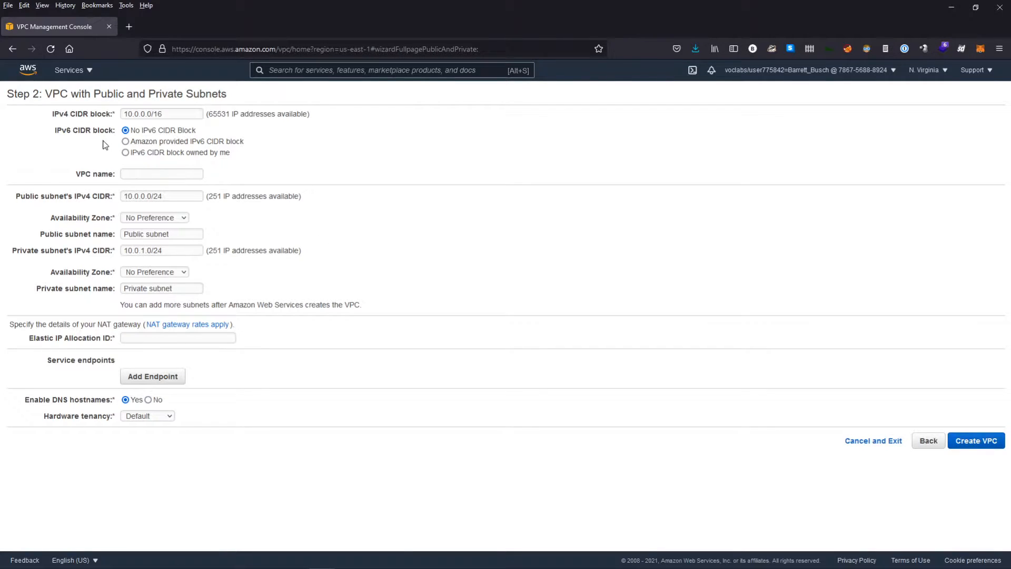
- Examine the octets and the /16 prefix of the VPC's IPv4 CIDR block
{"action": "left_click_drag", "start_coordinate": [182, 114], "coordinate": [107, 114]}
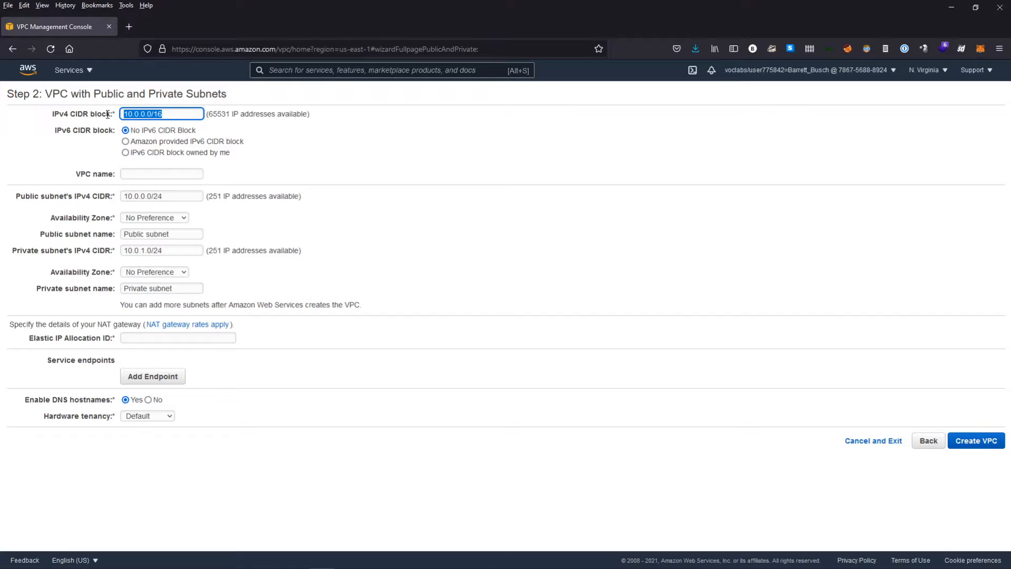
{"action": "left_click", "coordinate": [168, 116]}
{"action": "left_click_drag", "start_coordinate": [162, 113], "coordinate": [153, 114]}
{"action": "left_click", "coordinate": [169, 116]}
{"action": "left_click_drag", "start_coordinate": [152, 116], "coordinate": [119, 116]}
{"action": "double_click", "coordinate": [129, 113]}
{"action": "double_click", "coordinate": [149, 114]}
{"action": "double_click", "coordinate": [153, 114]}
{"action": "left_click", "coordinate": [138, 113]}
{"action": "left_click_drag", "start_coordinate": [138, 114], "coordinate": [123, 115]}
{"action": "left_click_drag", "start_coordinate": [164, 115], "coordinate": [119, 115]}
{"action": "left_click", "coordinate": [141, 113]}
{"action": "left_click_drag", "start_coordinate": [141, 114], "coordinate": [145, 113]}
- Compare the third octet of the public and private subnets' IPv4 CIDRs against the VPC's IPv4 CIDR block
{"action": "double_click", "coordinate": [143, 196]}
{"action": "double_click", "coordinate": [142, 250]}
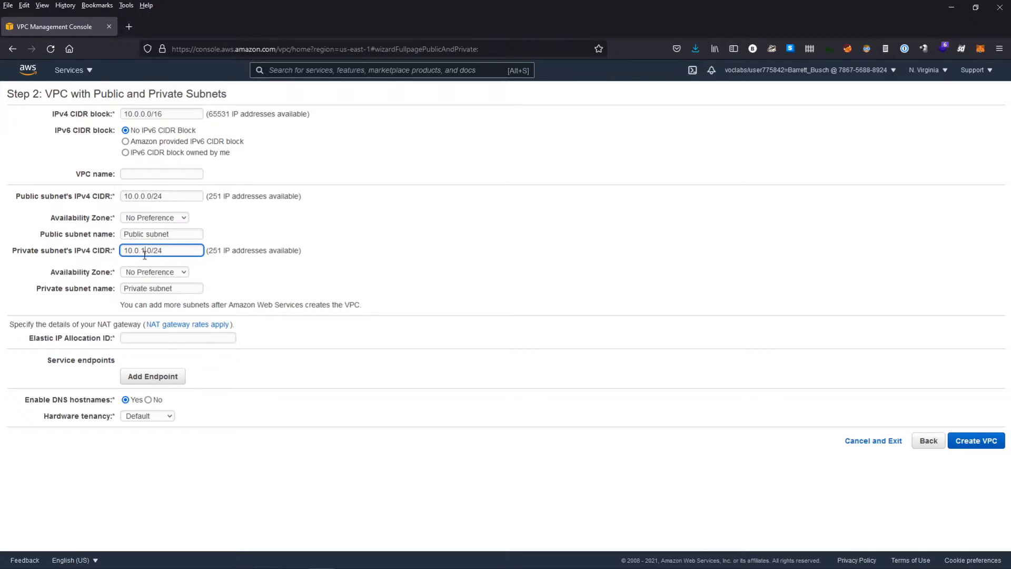
{"action": "double_click", "coordinate": [143, 195]}
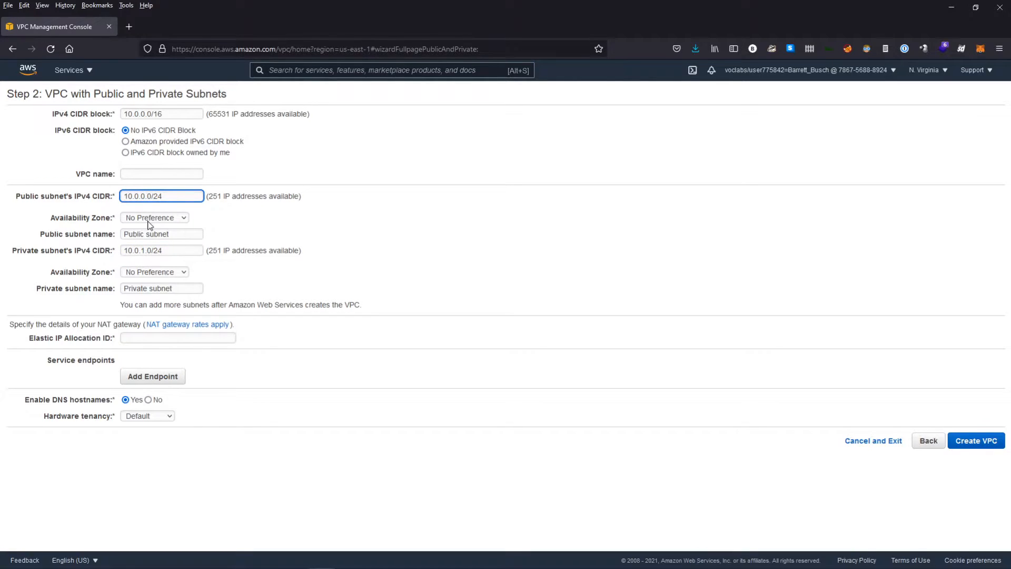
{"action": "double_click", "coordinate": [143, 251]}
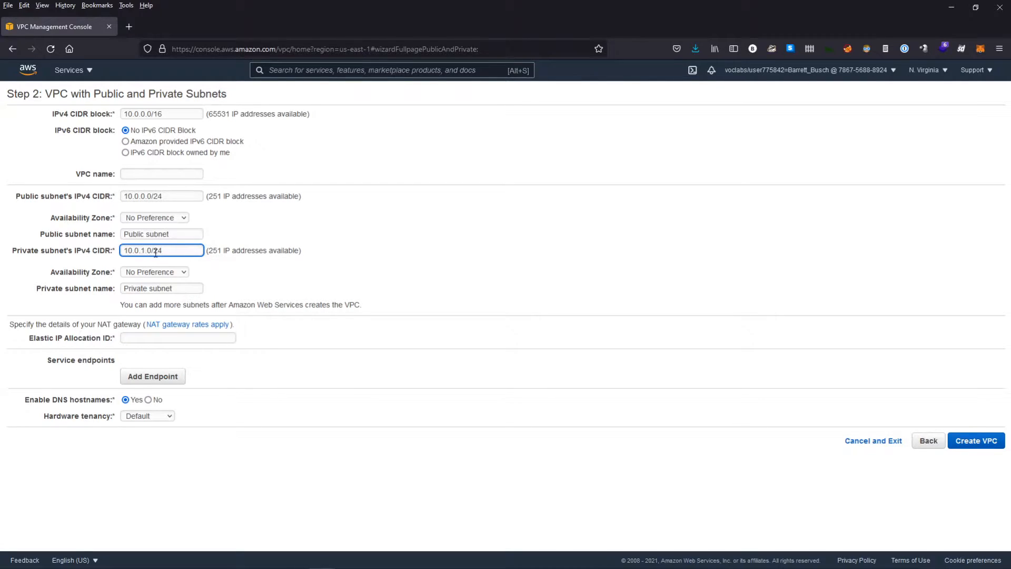
{"action": "left_click", "coordinate": [178, 113]}
{"action": "left_click_drag", "start_coordinate": [186, 115], "coordinate": [145, 113]}
{"action": "left_click", "coordinate": [182, 116]}
{"action": "key", "text": "ctrl+z"}
{"action": "left_click", "coordinate": [146, 114]}
{"action": "left_click_drag", "start_coordinate": [140, 113], "coordinate": [152, 114]}
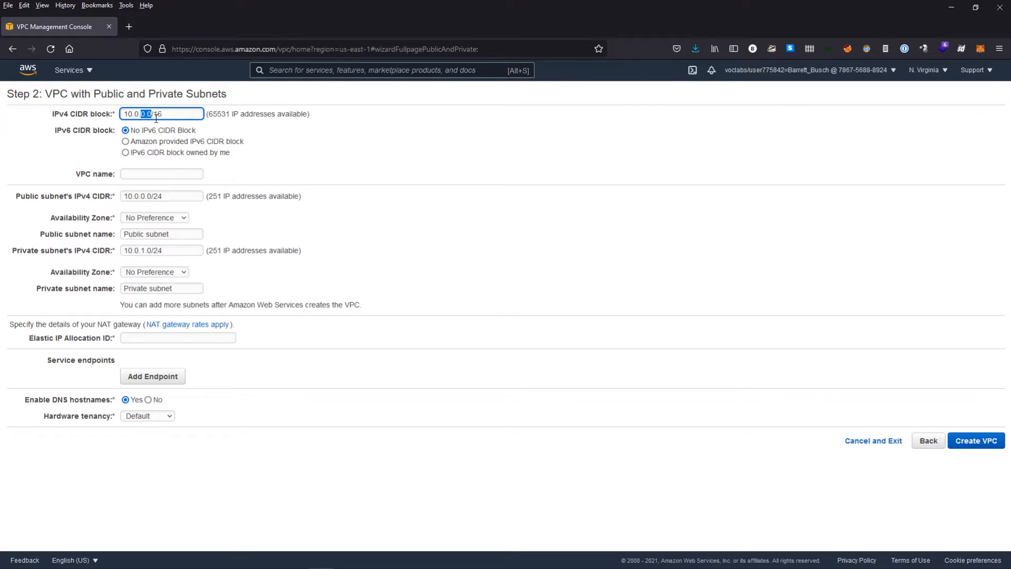
{"action": "left_click", "coordinate": [143, 249]}
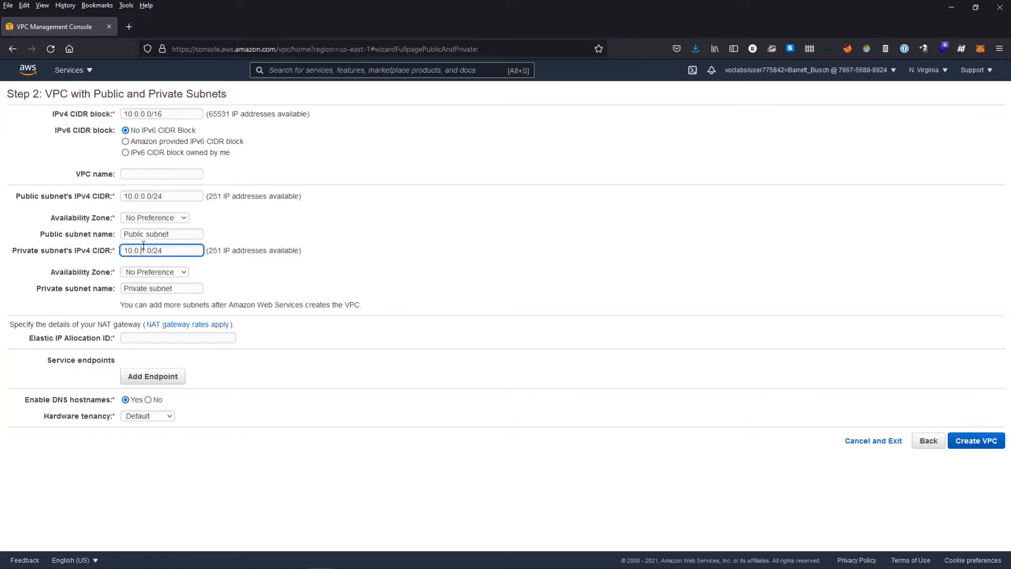
{"action": "double_click", "coordinate": [142, 196]}
{"action": "double_click", "coordinate": [146, 249]}
{"action": "double_click", "coordinate": [143, 195]}
{"action": "double_click", "coordinate": [146, 251]}
- Name the VPC "Lab VPC" and check the prefix length of the public subnet's IPv4 CIDR
{"action": "left_click", "coordinate": [143, 173]}
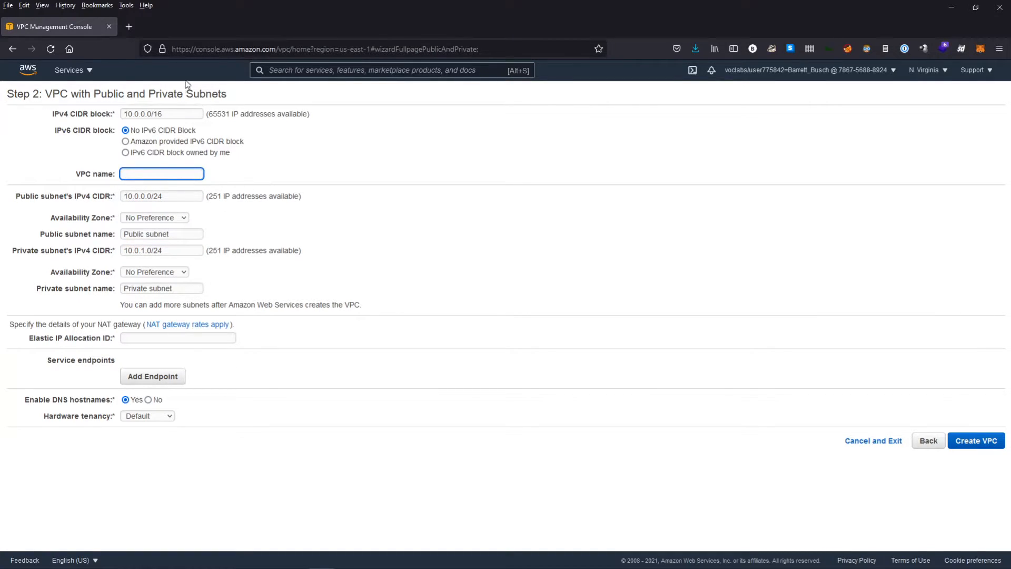
{"action": "type", "text": "Lab VPC"}
{"action": "left_click_drag", "start_coordinate": [167, 196], "coordinate": [154, 199]}
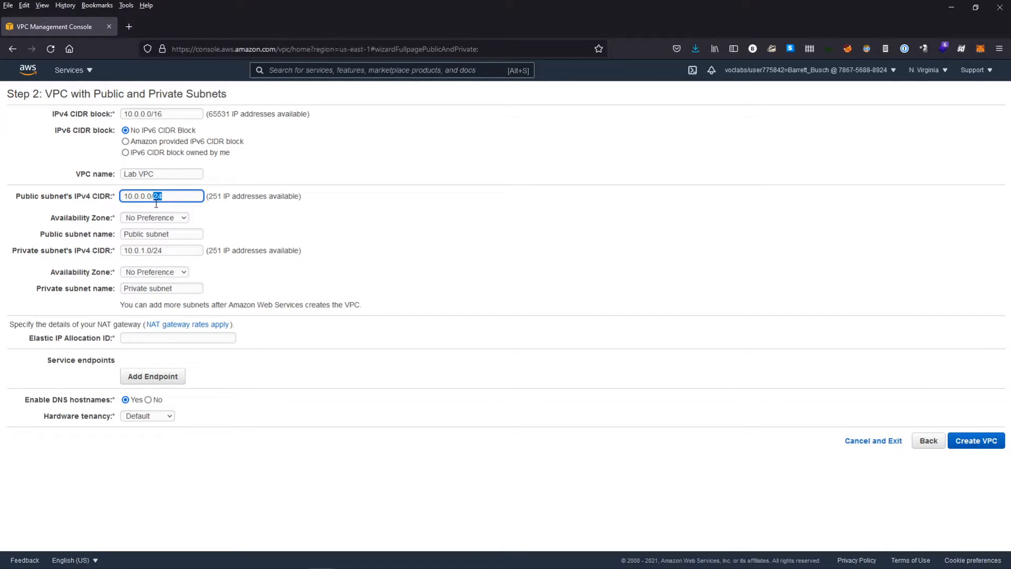
- Examine the prefix, network octets and host octet of the public subnet's IPv4 CIDR, along with its number of available IP addresses
{"action": "left_click", "coordinate": [167, 197]}
{"action": "left_click_drag", "start_coordinate": [163, 197], "coordinate": [151, 198]}
{"action": "left_click_drag", "start_coordinate": [145, 196], "coordinate": [113, 196]}
{"action": "left_click", "coordinate": [149, 195]}
{"action": "double_click", "coordinate": [149, 195]}
{"action": "left_click_drag", "start_coordinate": [210, 197], "coordinate": [300, 197]}
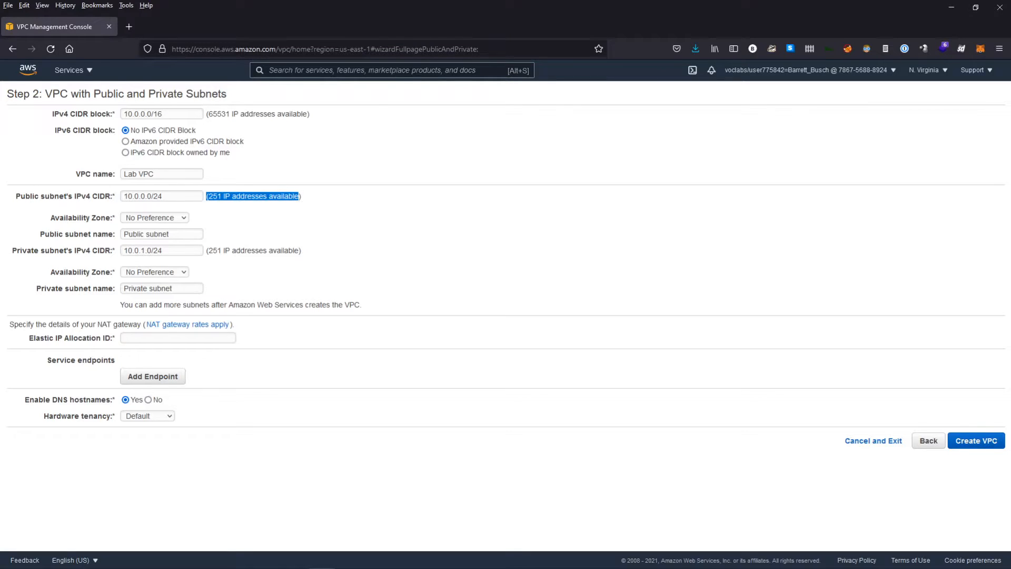
{"action": "key", "text": "alt+Tab"}
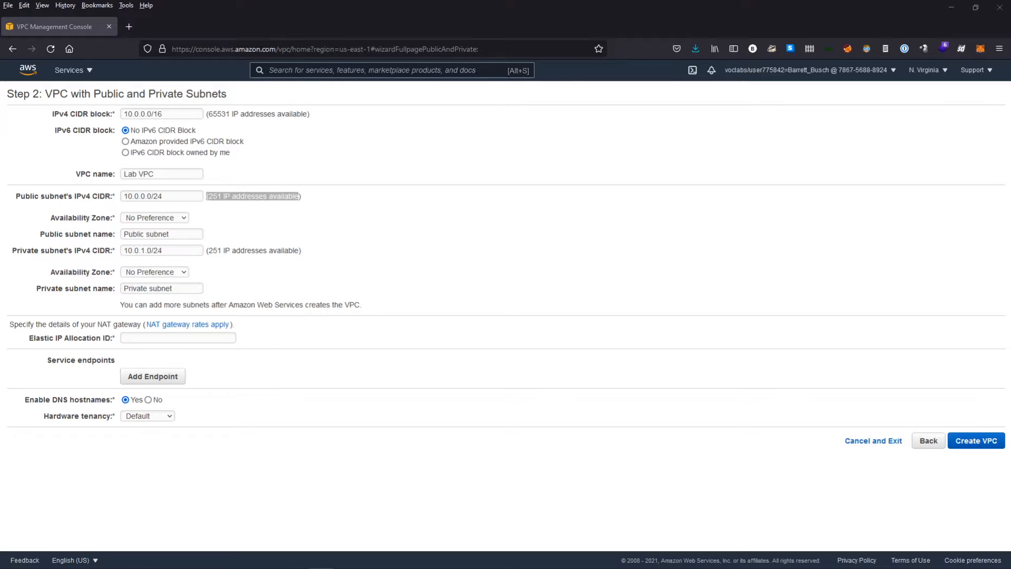
- Compare the available IP address counts of the public subnet and the VPC, and check the network octets of the VPC's IPv4 CIDR block
{"action": "double_click", "coordinate": [149, 197]}
{"action": "left_click", "coordinate": [151, 198]}
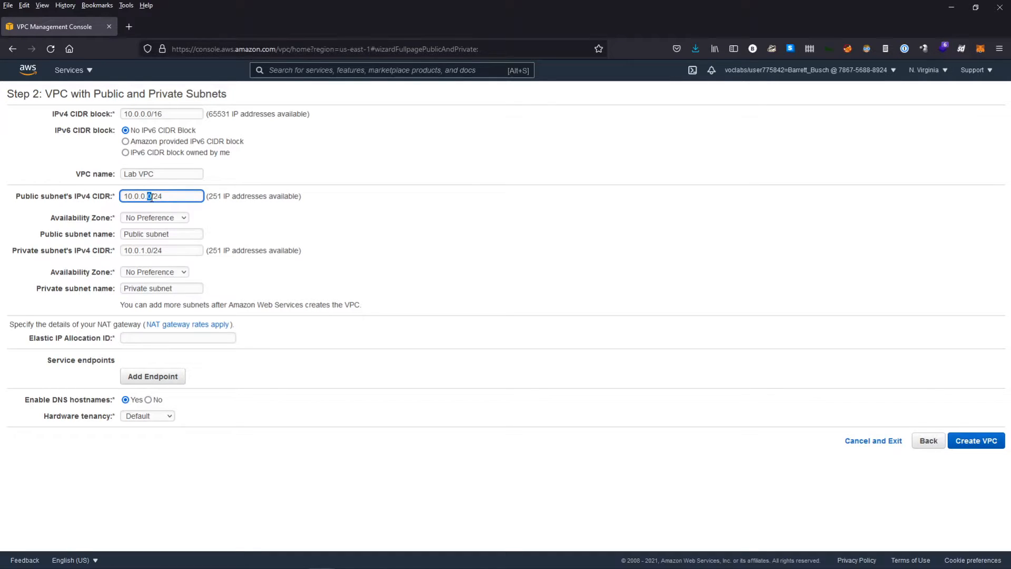
{"action": "left_click_drag", "start_coordinate": [207, 197], "coordinate": [317, 203]}
{"action": "left_click", "coordinate": [317, 203]}
{"action": "left_click_drag", "start_coordinate": [209, 113], "coordinate": [229, 116]}
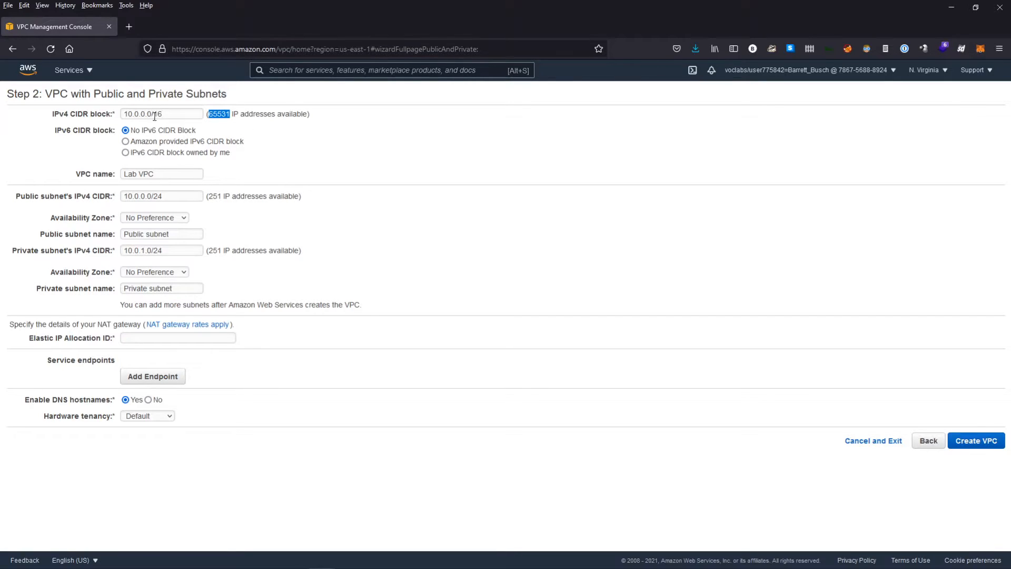
{"action": "left_click", "coordinate": [212, 117]}
{"action": "left_click_drag", "start_coordinate": [163, 114], "coordinate": [122, 114]}
{"action": "left_click", "coordinate": [140, 115]}
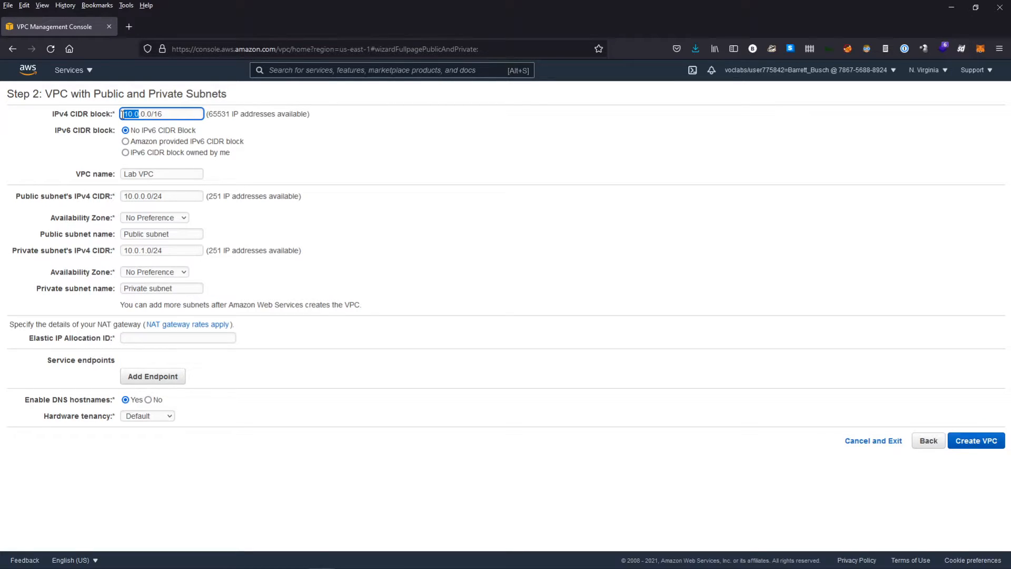
{"action": "left_click", "coordinate": [242, 124]}
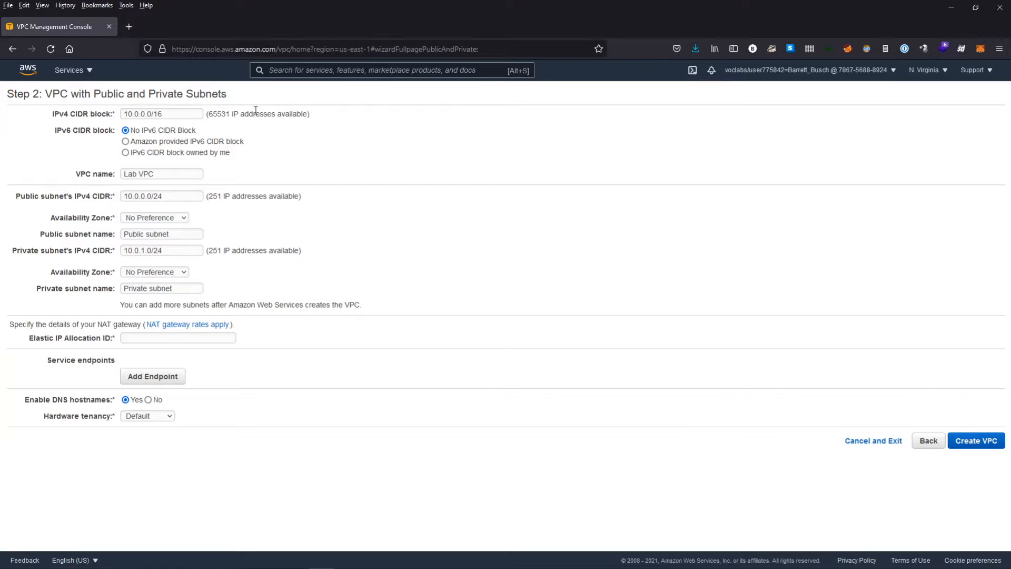
{"action": "left_click_drag", "start_coordinate": [232, 112], "coordinate": [207, 113]}
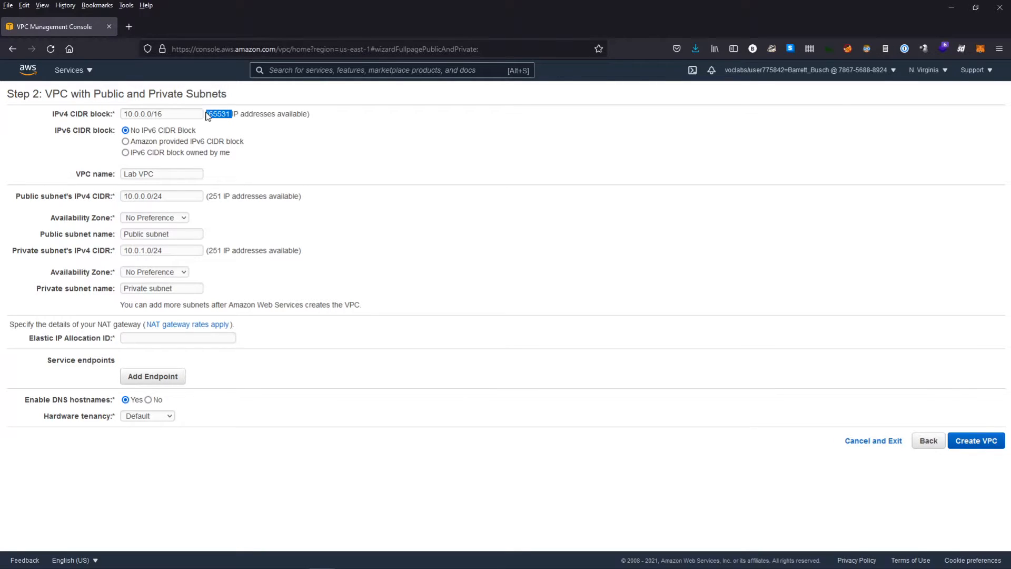
- Compare the host octets of the public subnet's IPv4 CIDR and the VPC's block, and recheck the subnet's prefix and address availability
{"action": "left_click", "coordinate": [232, 203]}
{"action": "double_click", "coordinate": [148, 196]}
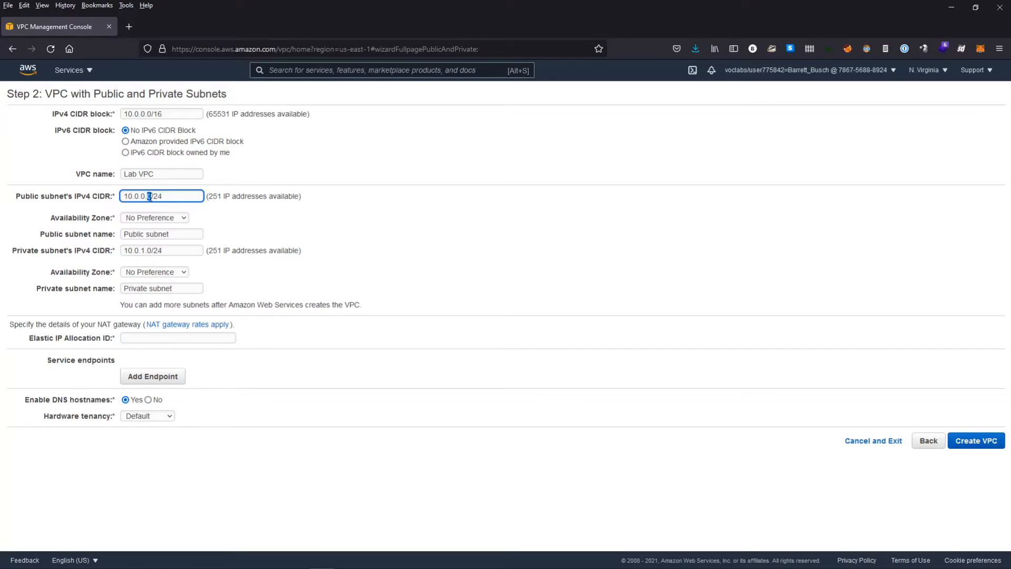
{"action": "left_click_drag", "start_coordinate": [140, 115], "coordinate": [150, 115]}
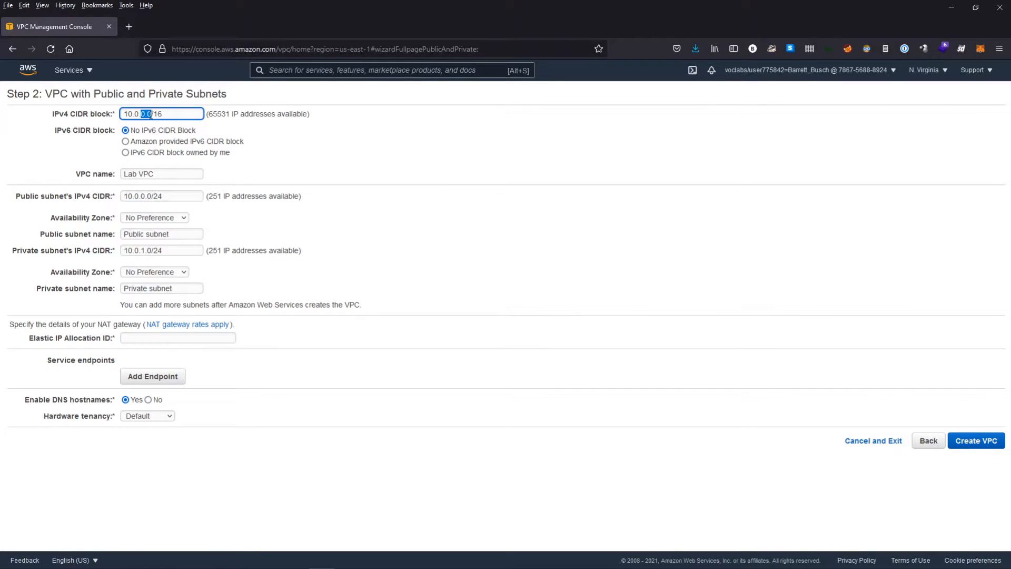
{"action": "double_click", "coordinate": [149, 196]}
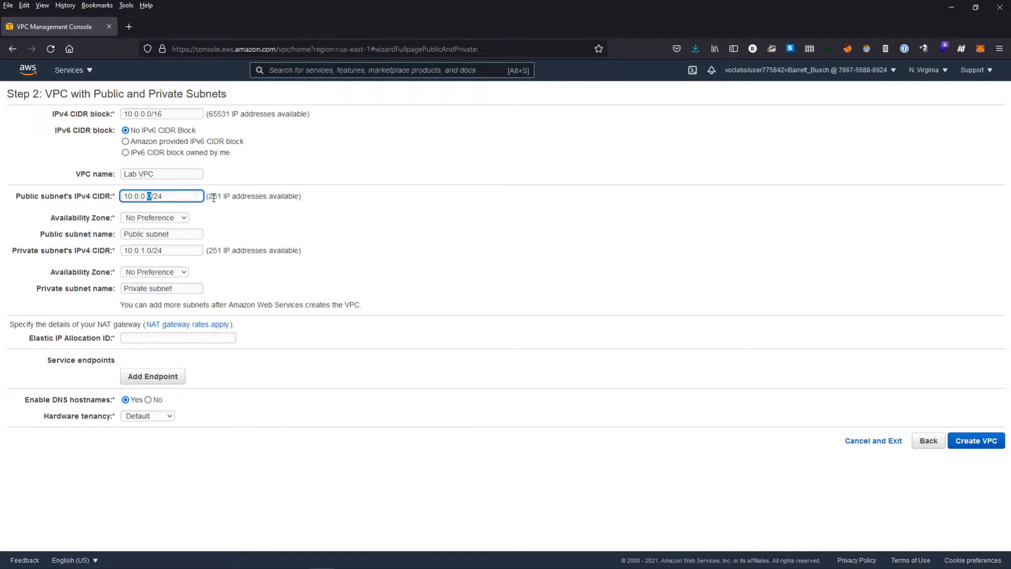
{"action": "left_click_drag", "start_coordinate": [207, 197], "coordinate": [315, 202]}
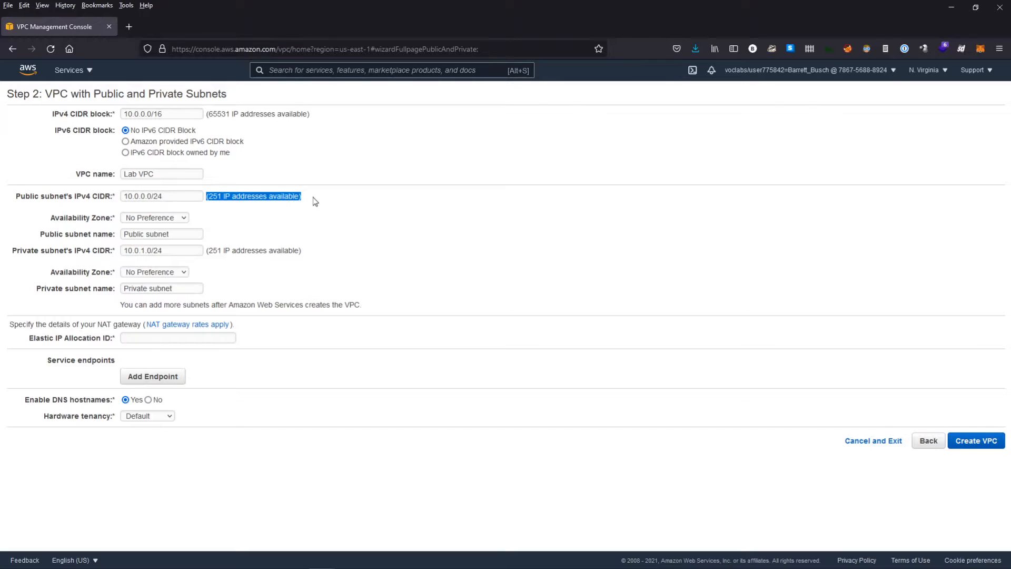
{"action": "left_click", "coordinate": [232, 198]}
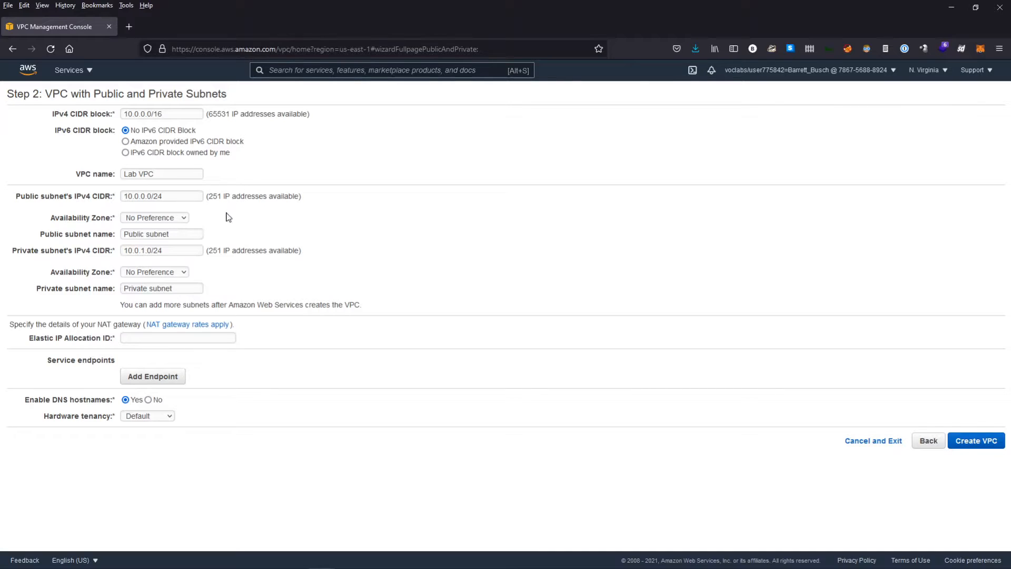
{"action": "double_click", "coordinate": [156, 195]}
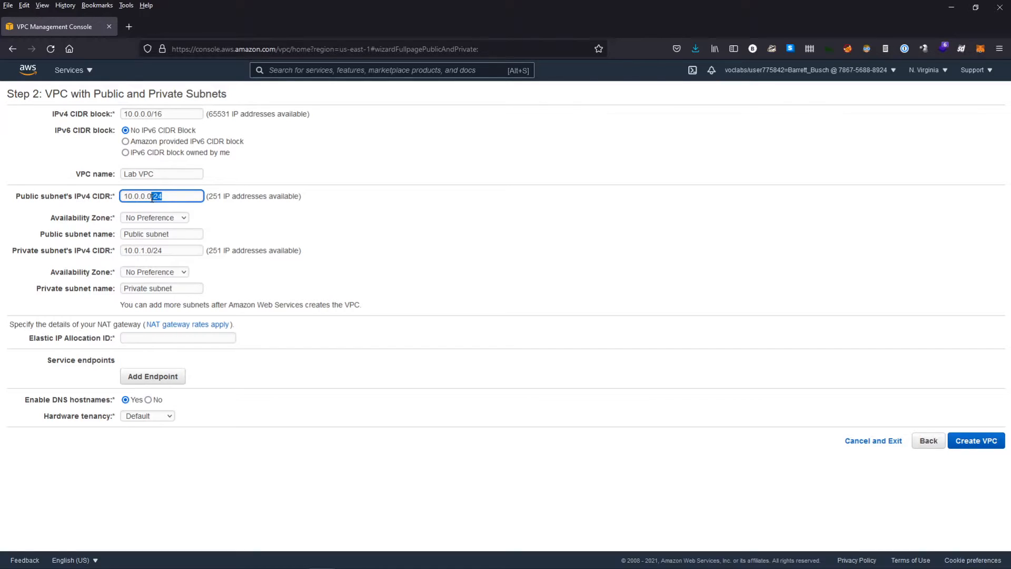
{"action": "left_click", "coordinate": [290, 209]}
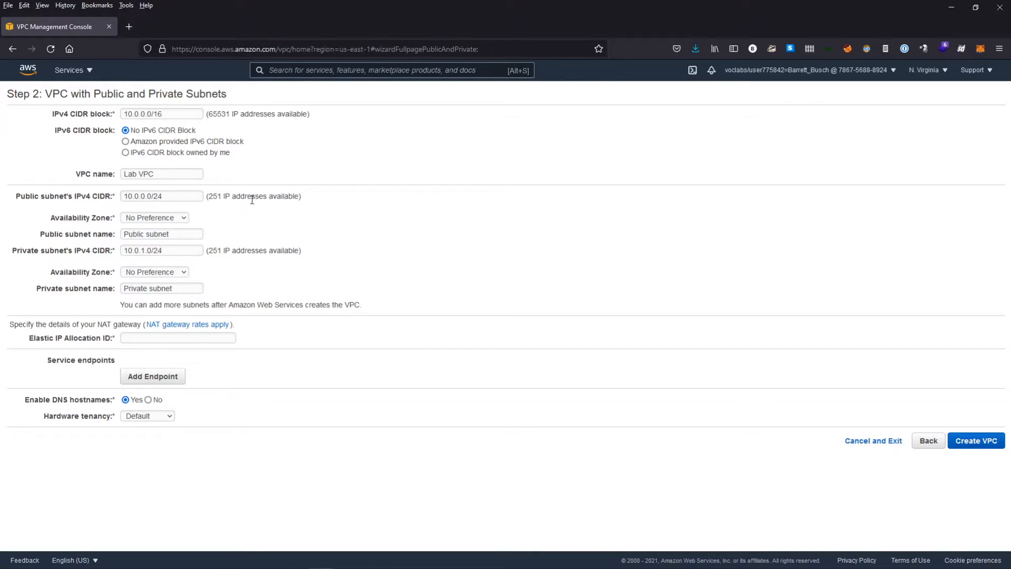
- Set the Availability Zone of both the public and private subnets to us-east-1a, checking it against the current region's code
{"action": "left_click", "coordinate": [164, 219]}
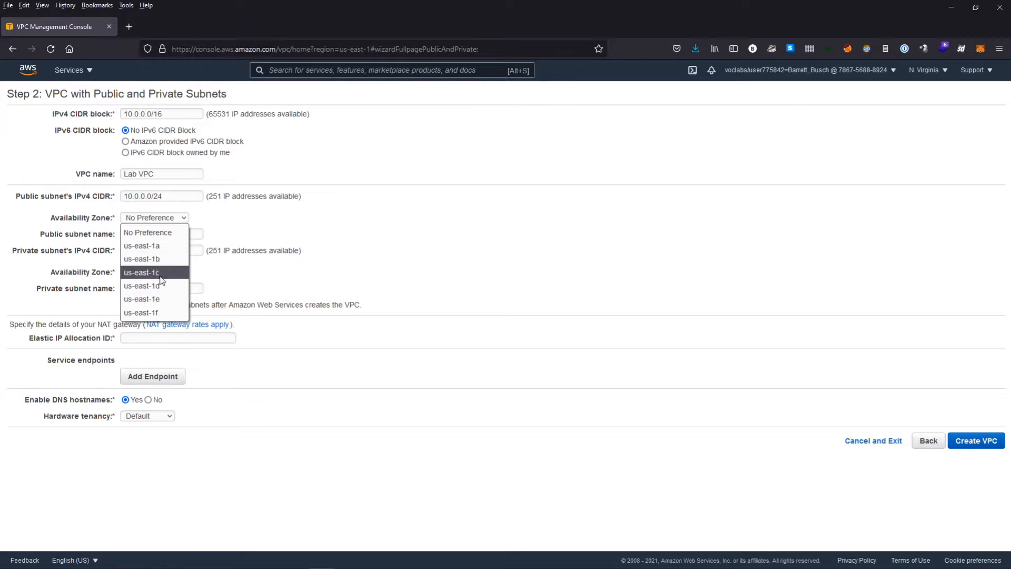
{"action": "left_click", "coordinate": [162, 247]}
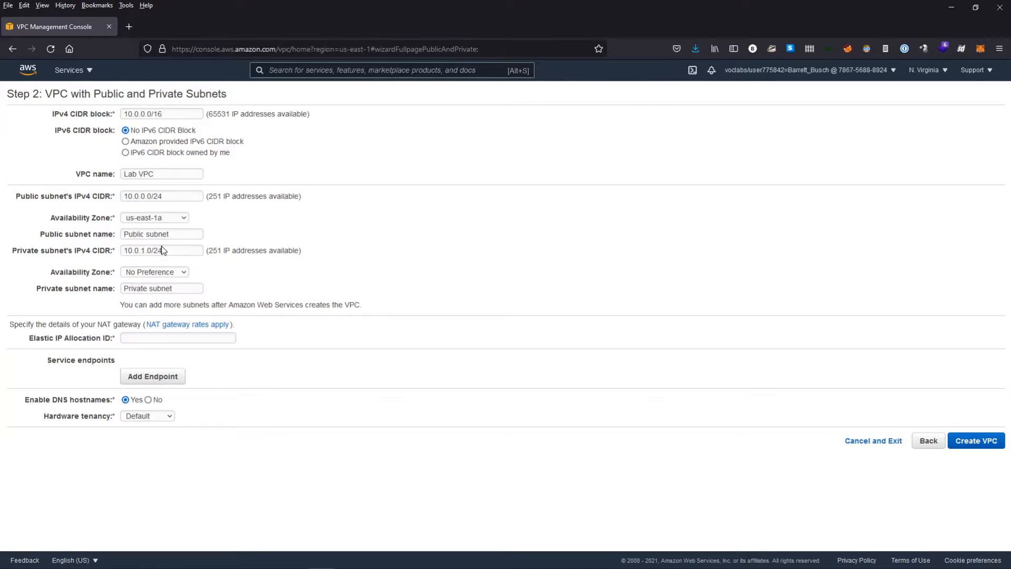
{"action": "left_click", "coordinate": [933, 72]}
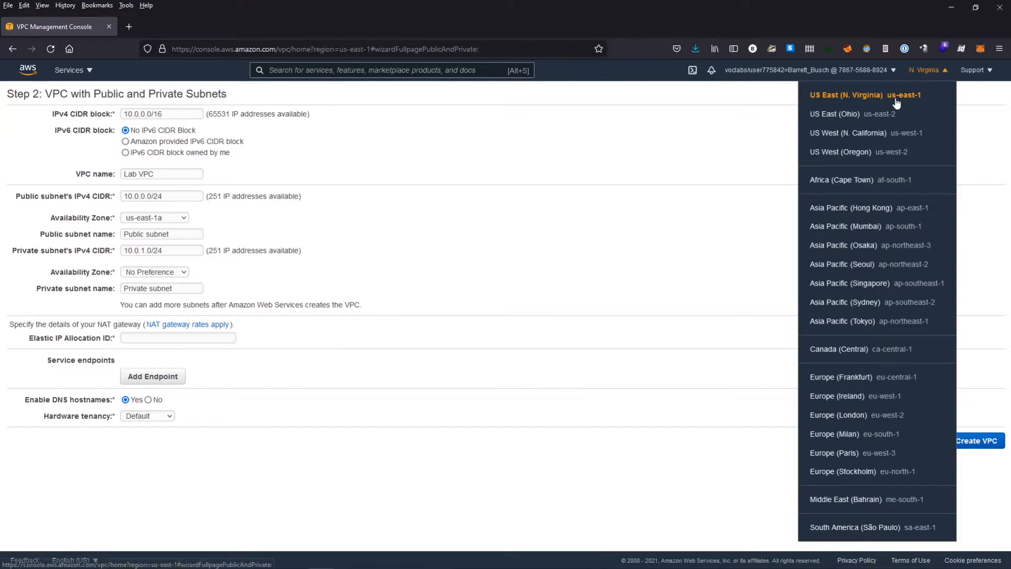
{"action": "left_click", "coordinate": [525, 199]}
{"action": "left_click", "coordinate": [158, 217]}
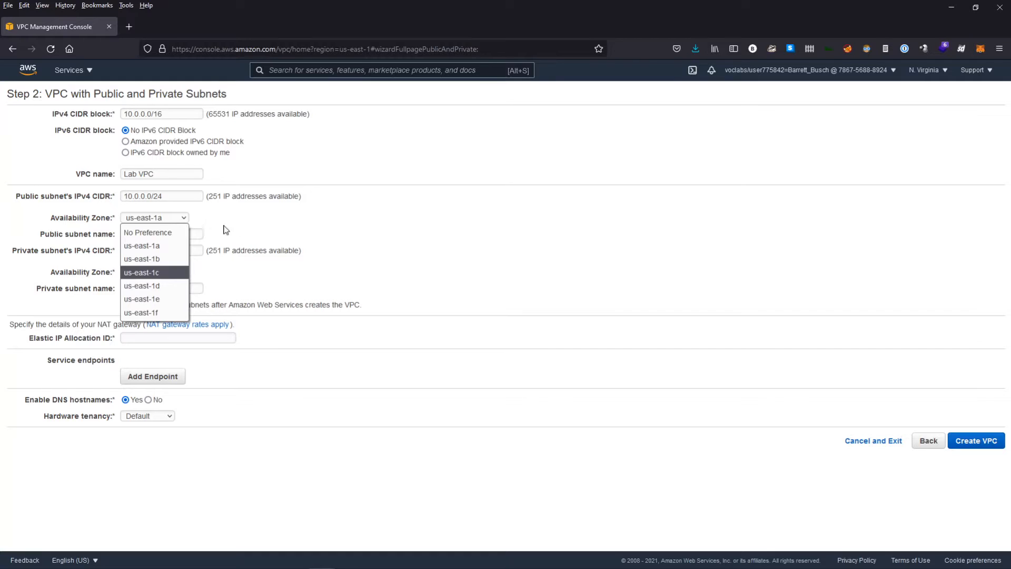
{"action": "left_click", "coordinate": [153, 248]}
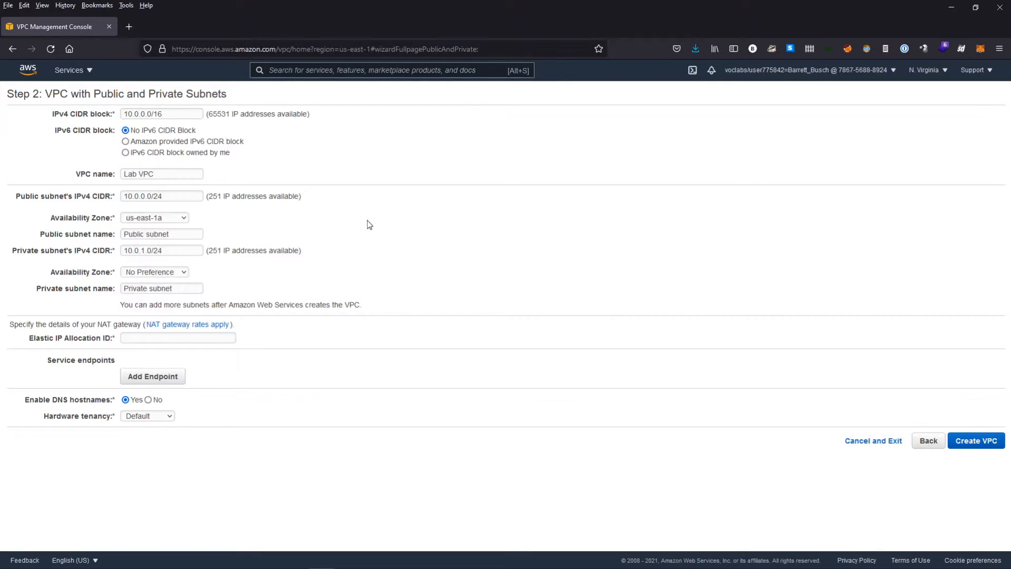
{"action": "left_click", "coordinate": [166, 272]}
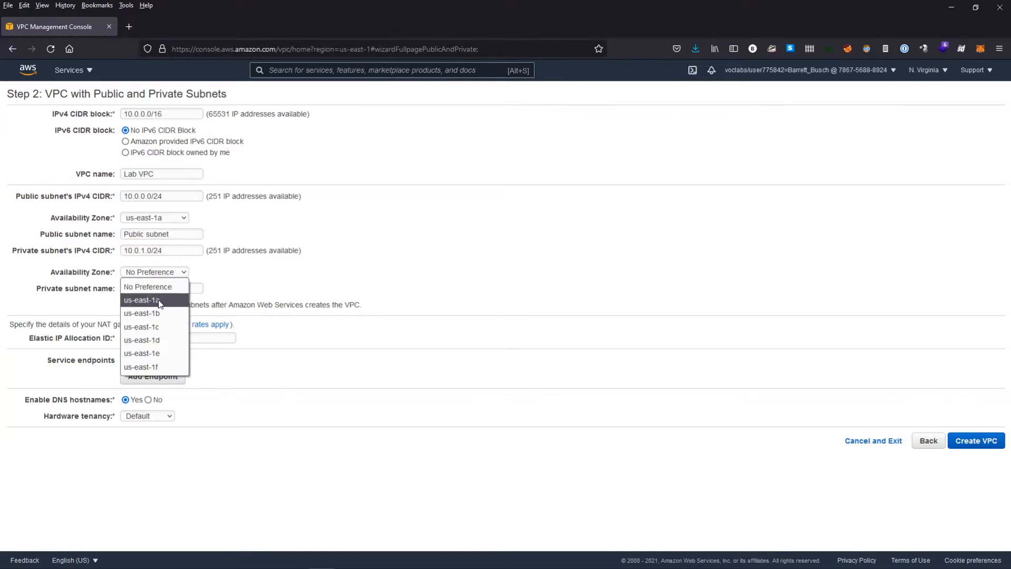
{"action": "left_click", "coordinate": [160, 302]}
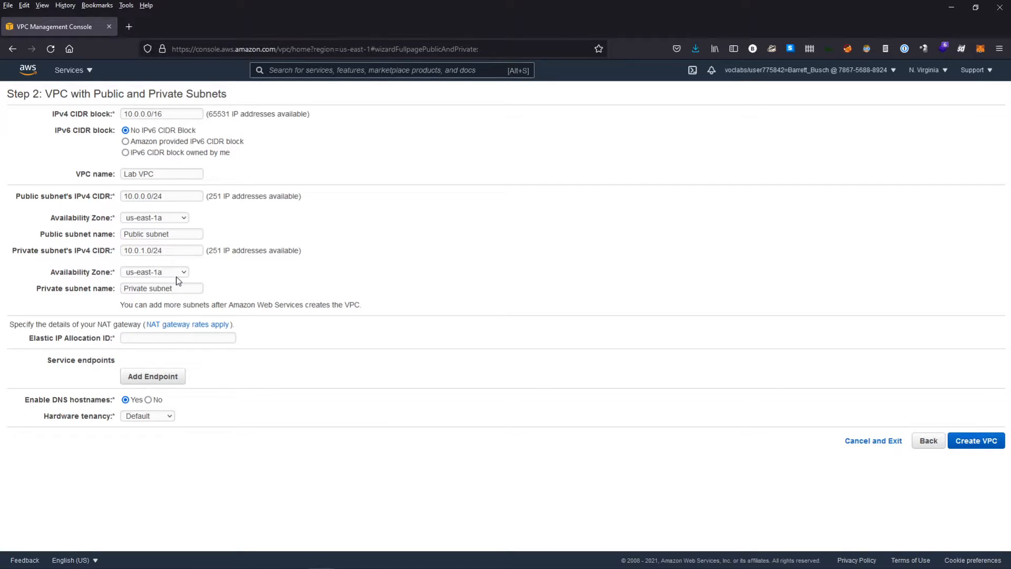
- Assign Elastic IP allocation eipalloc-026787ef04fe86d19 to the NAT gateway and create the VPC
{"action": "left_click", "coordinate": [151, 336]}
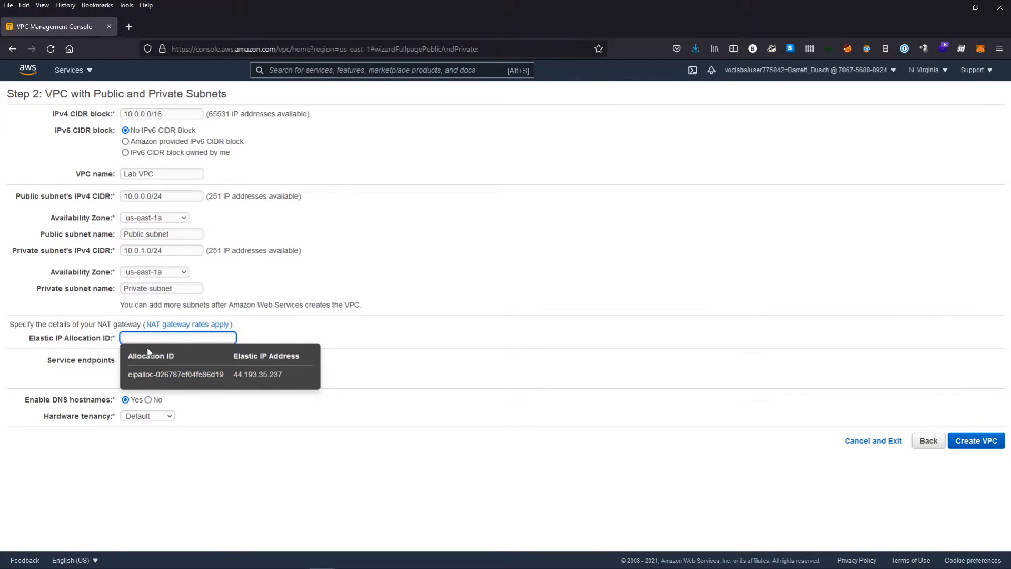
{"action": "left_click", "coordinate": [188, 373]}
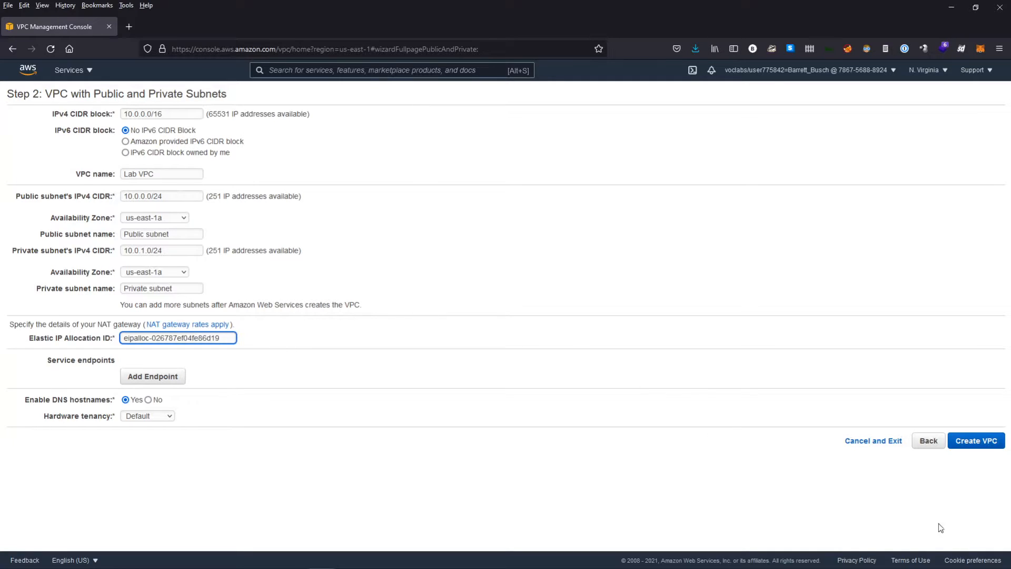
{"action": "left_click", "coordinate": [981, 444]}
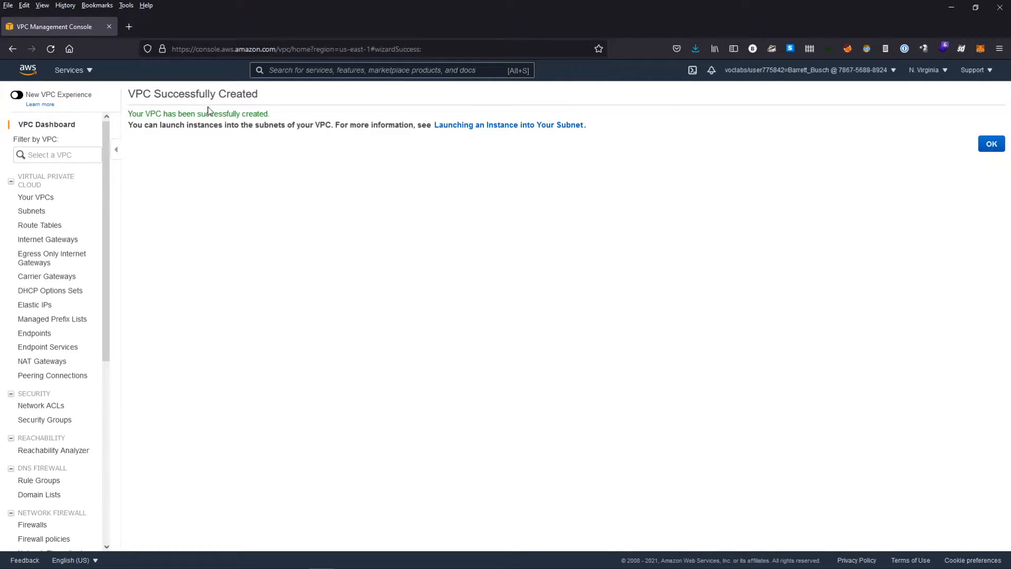
- Open the list of VPCs and inspect the details of the unnamed default VPC with the 172.31.0.0/16 CIDR
{"action": "left_click", "coordinate": [47, 202]}
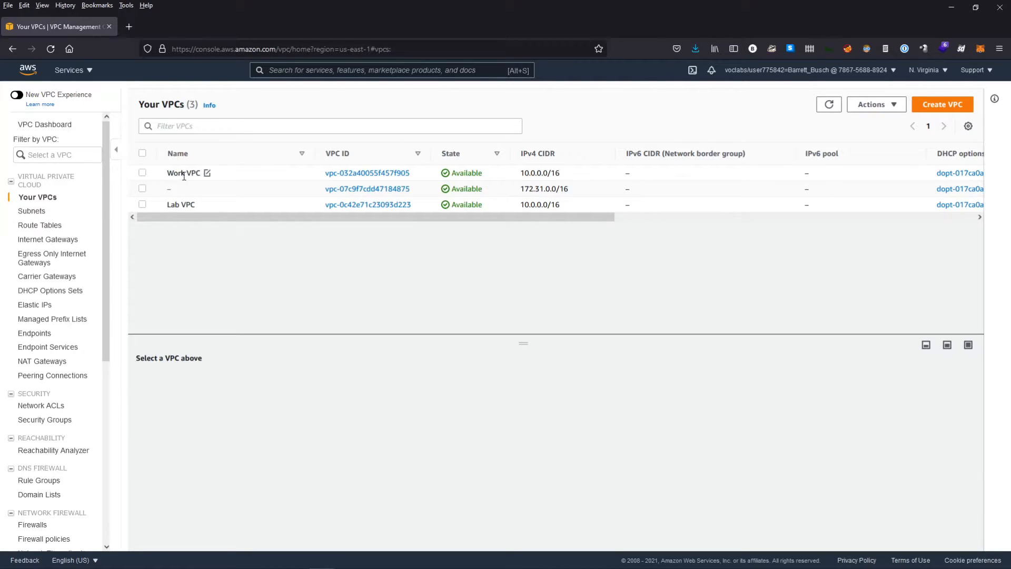
{"action": "left_click_drag", "start_coordinate": [592, 190], "coordinate": [316, 191]}
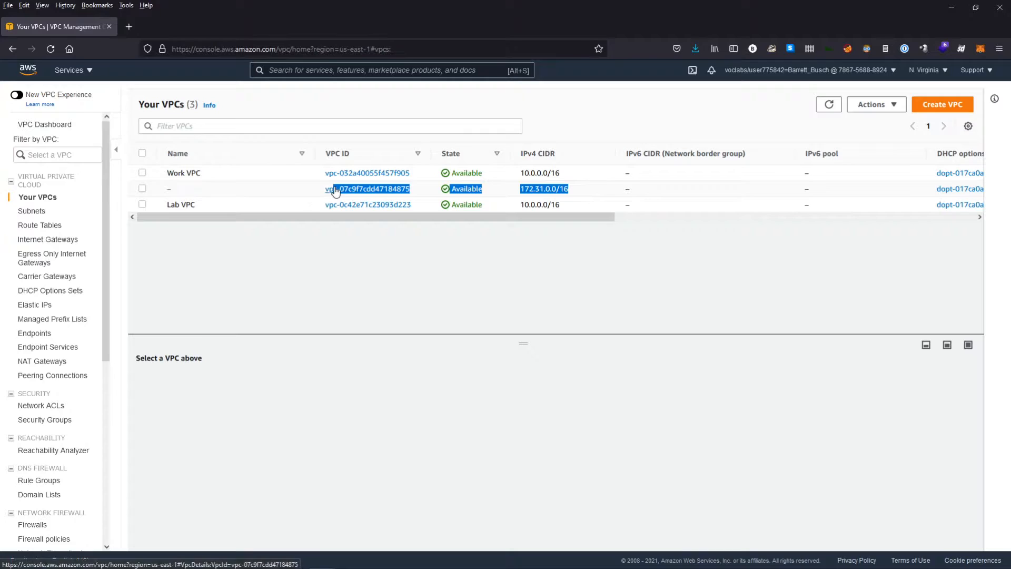
{"action": "left_click", "coordinate": [305, 191]}
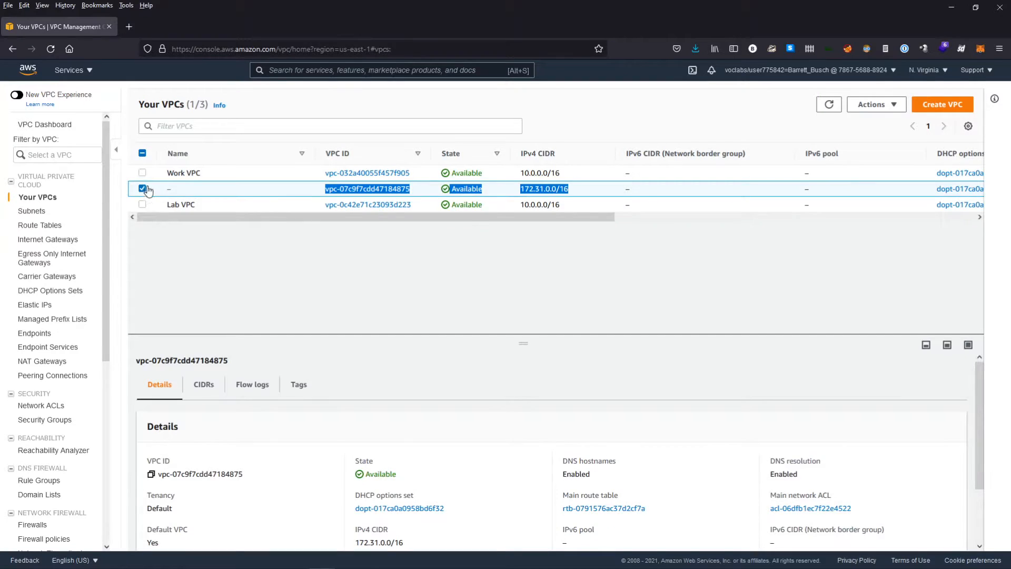
{"action": "left_click", "coordinate": [142, 189]}
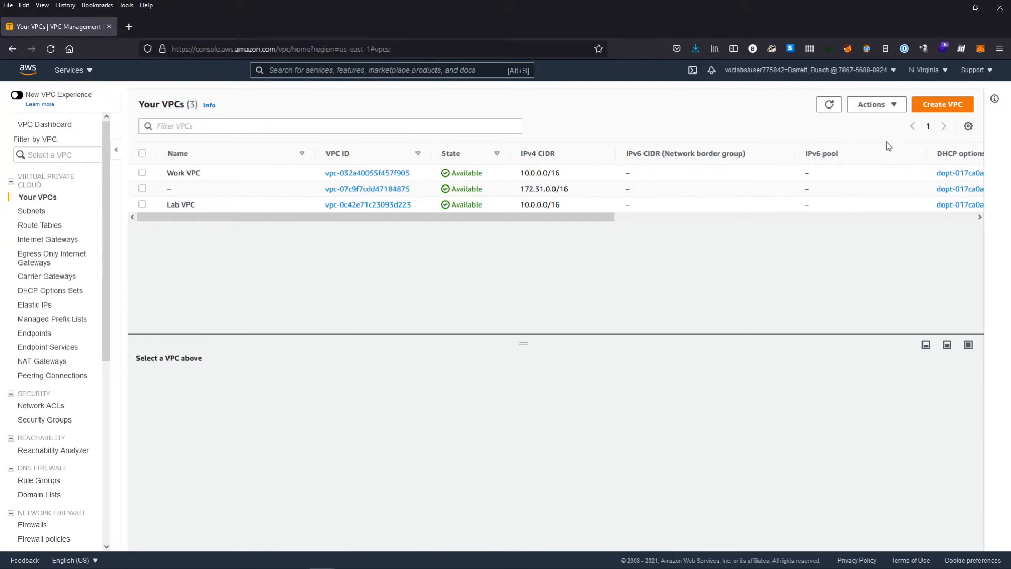
- Check which VPCs exist in the US East (Ohio) and US West (N. California) regions
{"action": "left_click", "coordinate": [925, 72]}
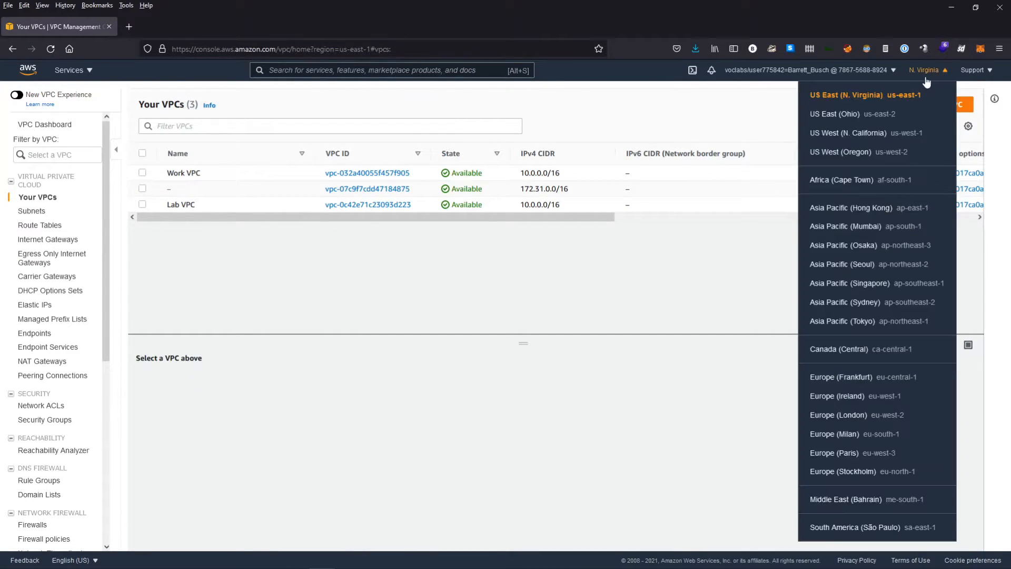
{"action": "left_click", "coordinate": [866, 115]}
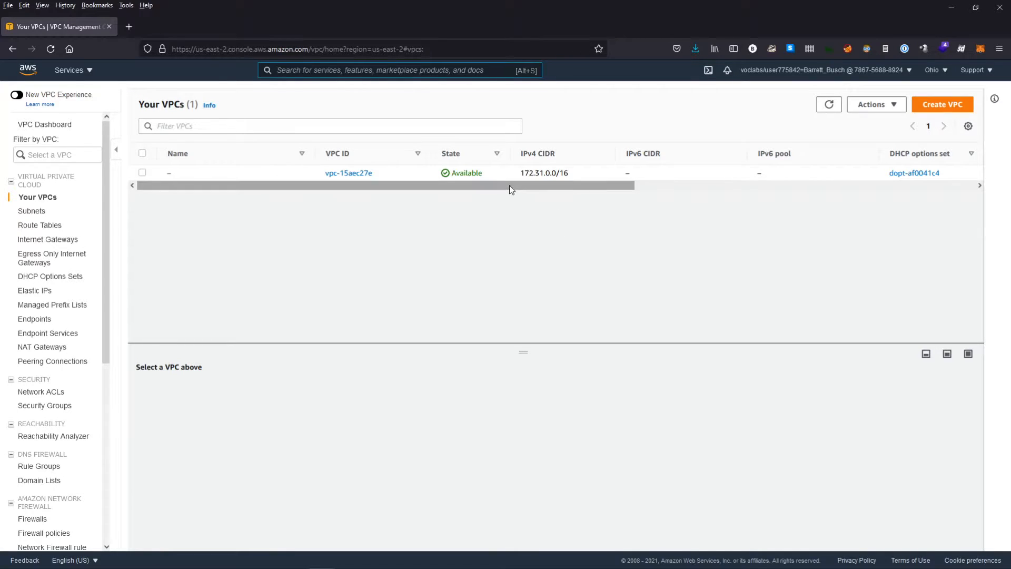
{"action": "left_click_drag", "start_coordinate": [594, 173], "coordinate": [264, 180]}
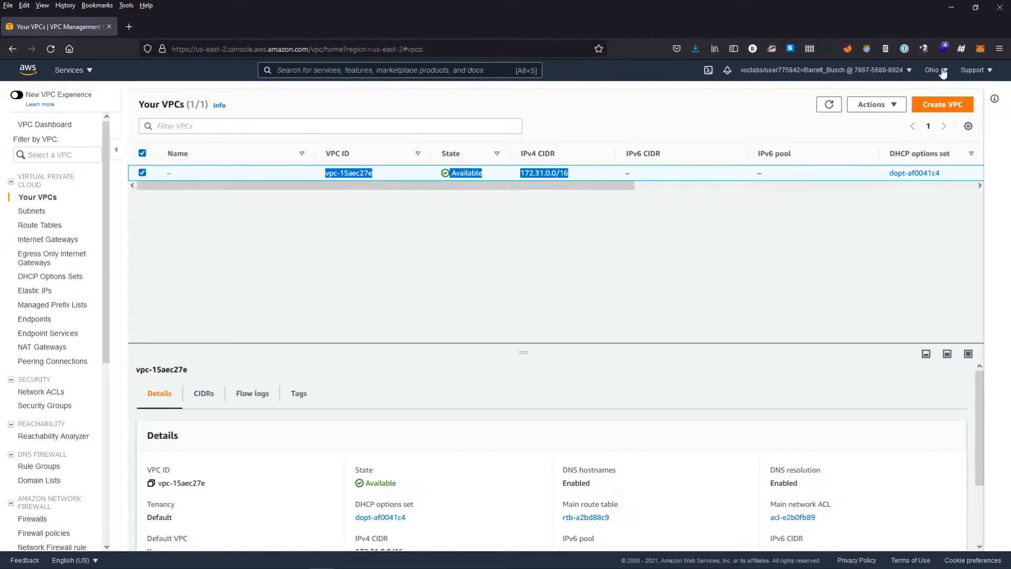
{"action": "left_click", "coordinate": [933, 70]}
{"action": "left_click", "coordinate": [873, 134]}
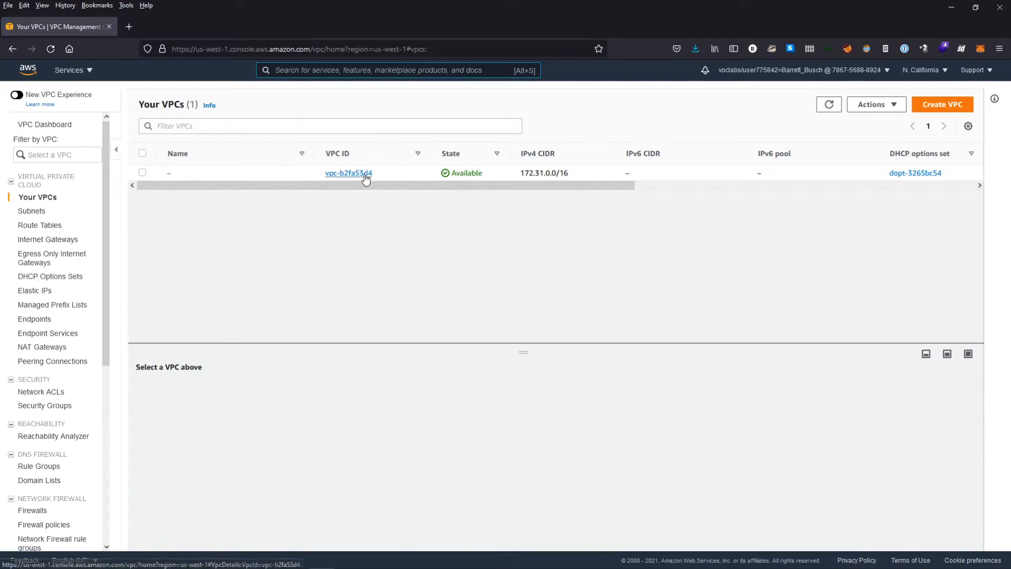
- Switch back to the US East (N. Virginia) region and select Lab VPC to view its details
{"action": "left_click", "coordinate": [922, 70]}
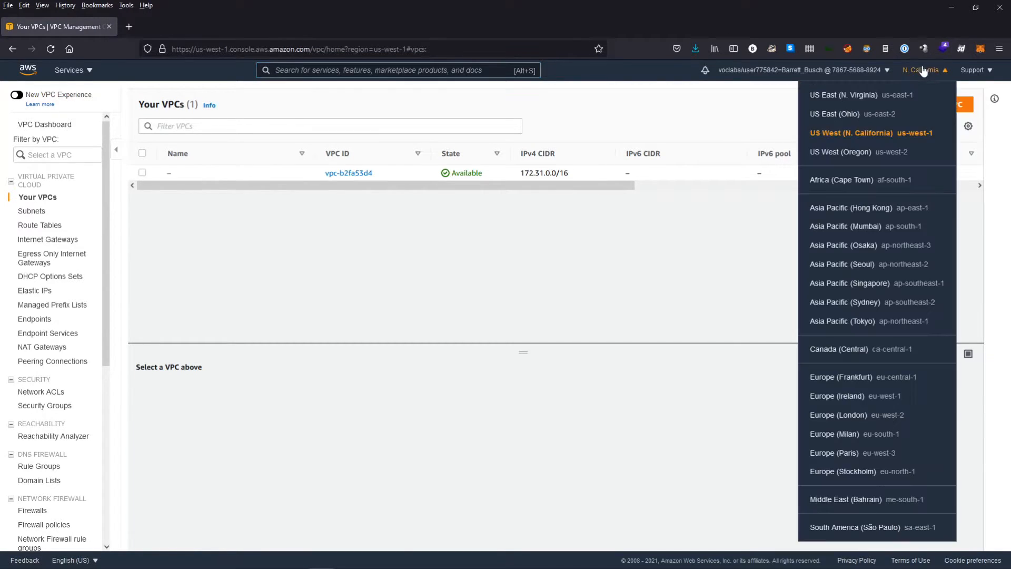
{"action": "left_click", "coordinate": [876, 99]}
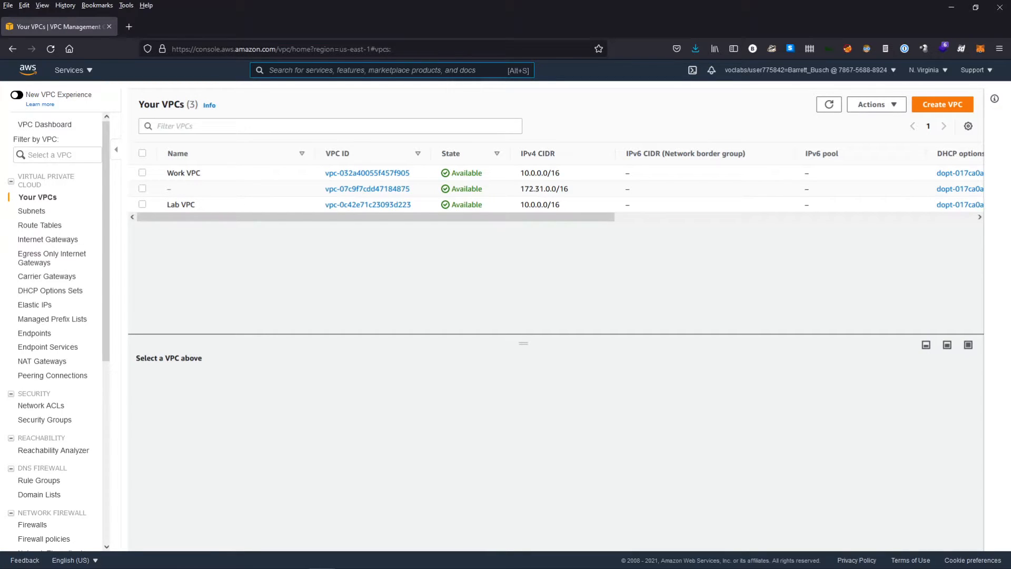
{"action": "left_click", "coordinate": [142, 204]}
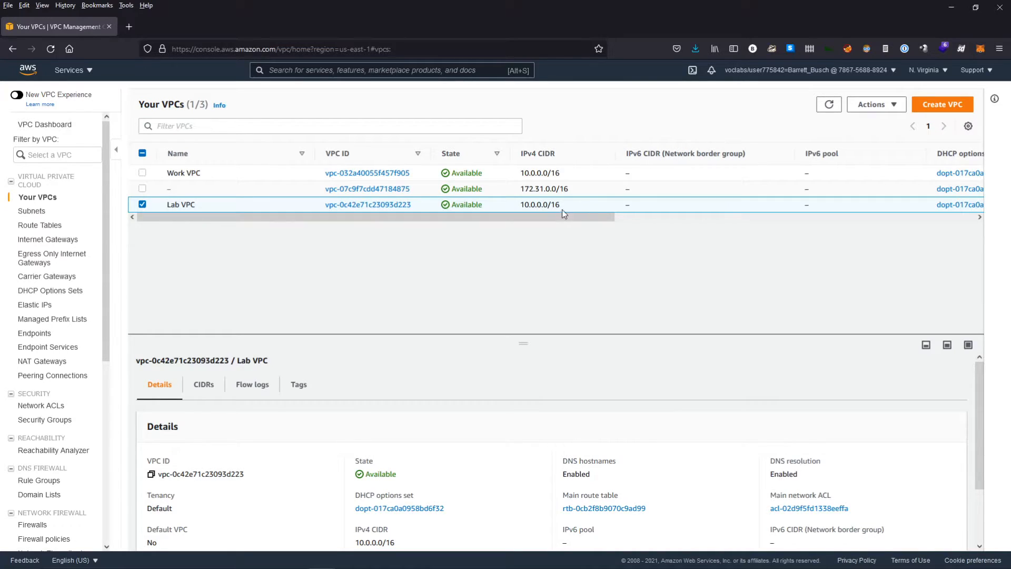
- Open the list of subnets, widen the VPC column, and sort the list by VPC and by IPv4 CIDR
{"action": "left_click", "coordinate": [33, 210]}
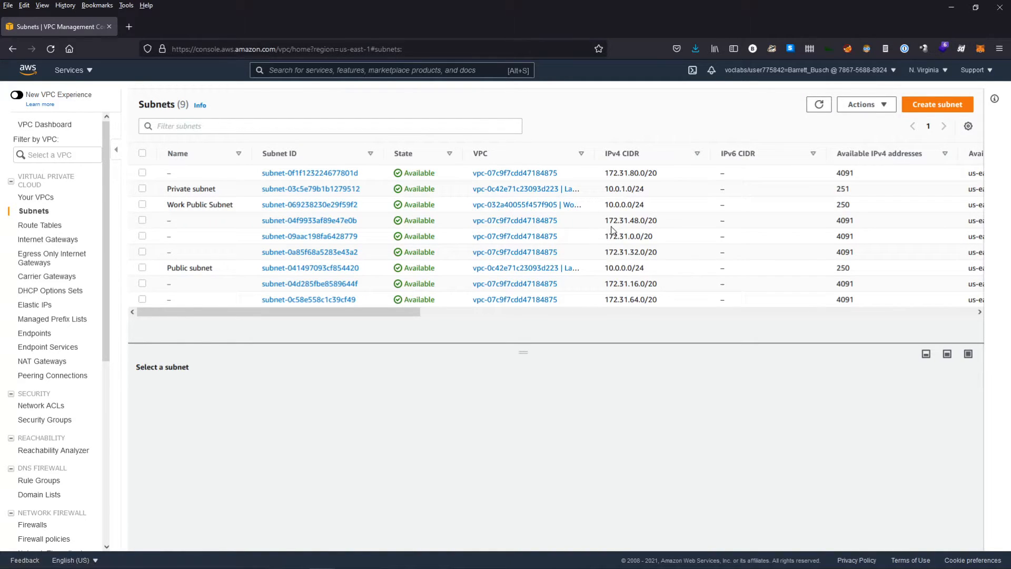
{"action": "left_click_drag", "start_coordinate": [163, 206], "coordinate": [229, 204]}
{"action": "left_click", "coordinate": [143, 204]}
{"action": "left_click_drag", "start_coordinate": [596, 152], "coordinate": [640, 152]}
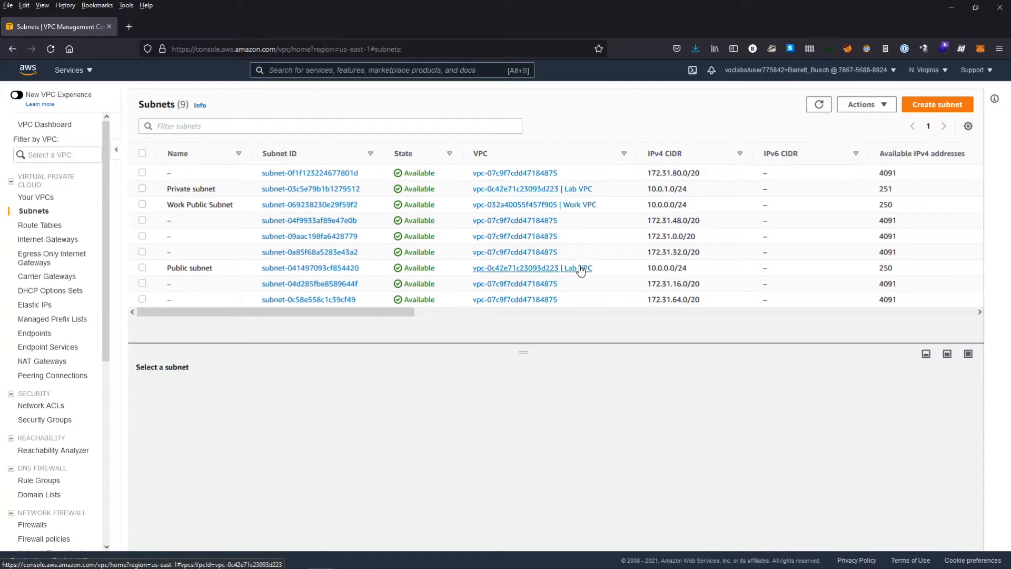
{"action": "left_click", "coordinate": [585, 154]}
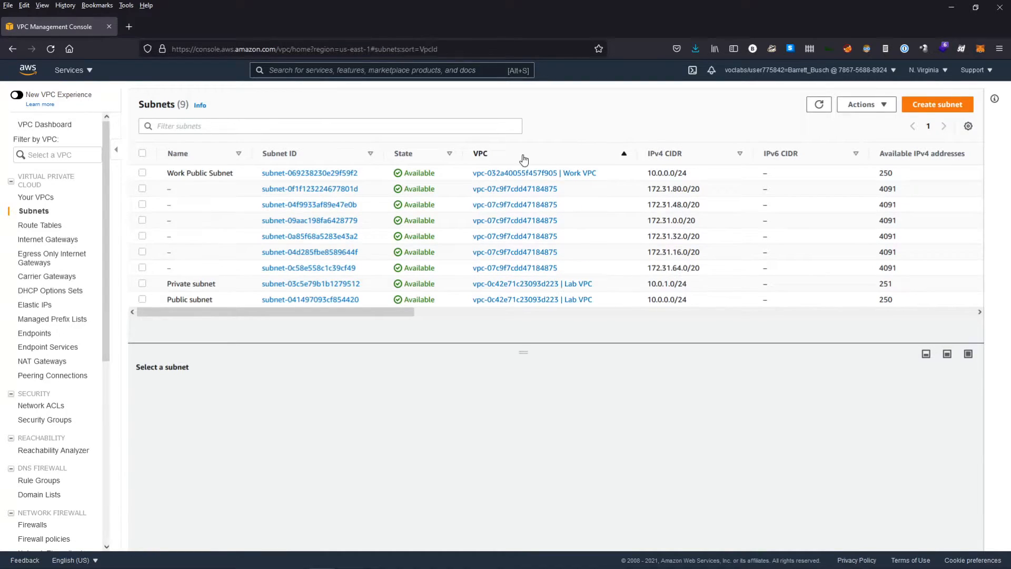
{"action": "left_click", "coordinate": [551, 157]}
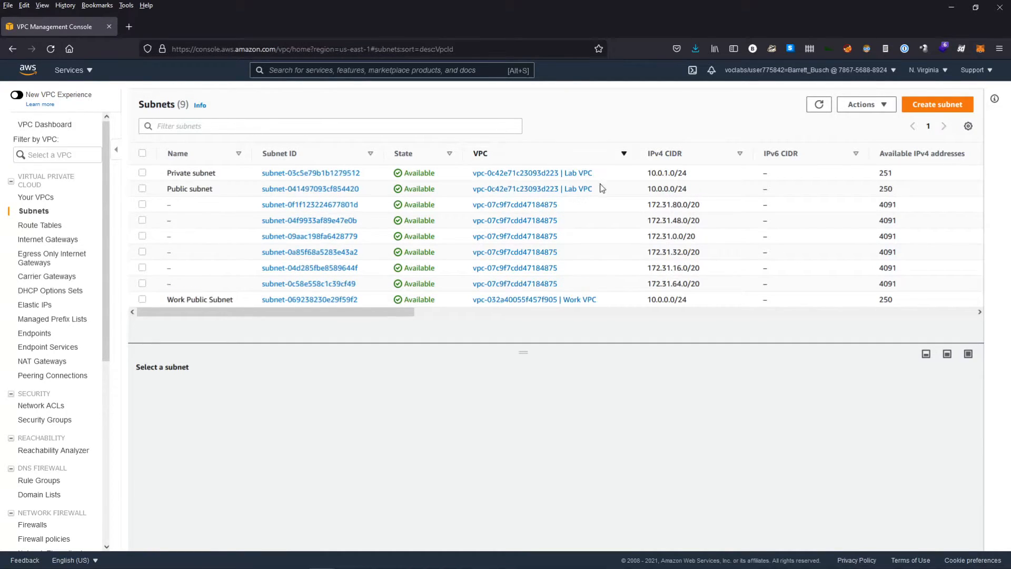
{"action": "left_click", "coordinate": [668, 154]}
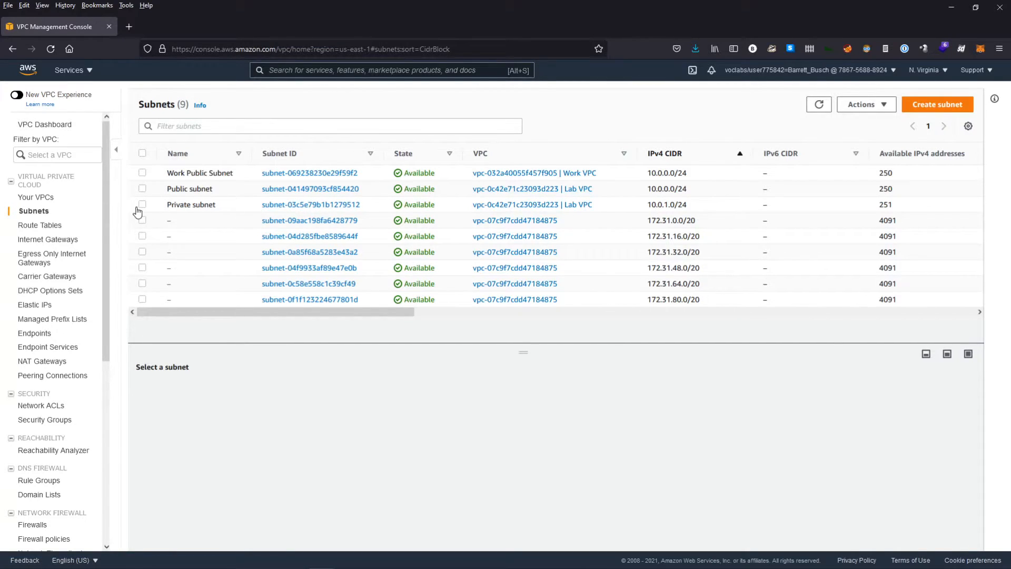
- Start a new subnet in Lab VPC named Public Subnet 2 in Availability Zone us-east-1b
{"action": "left_click", "coordinate": [936, 105]}
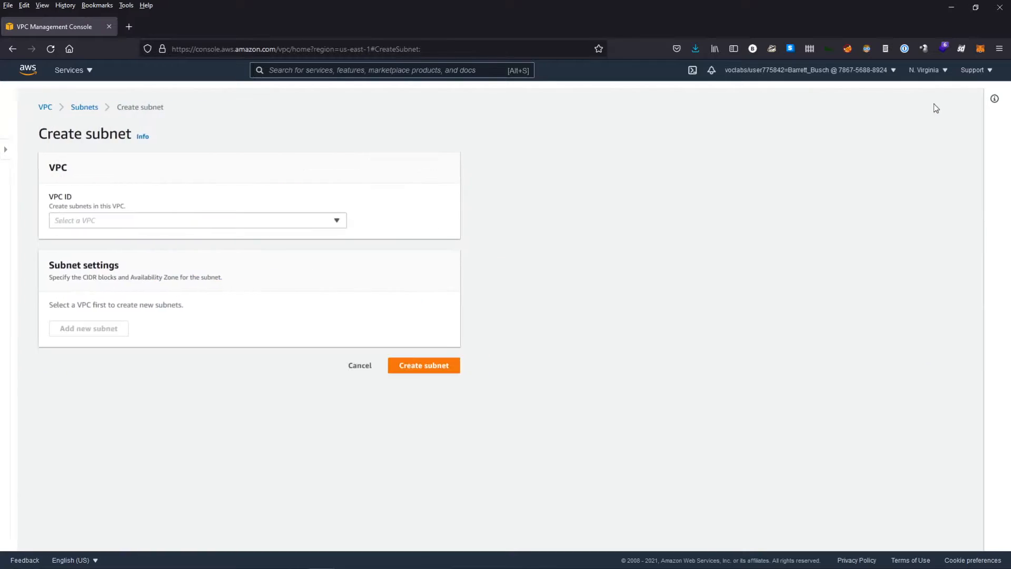
{"action": "left_click", "coordinate": [275, 221]}
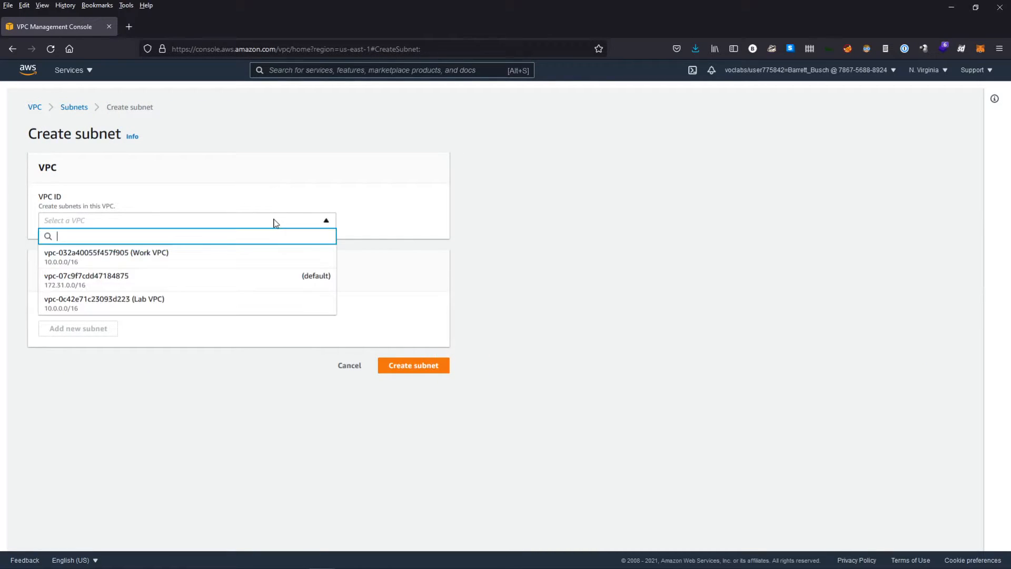
{"action": "left_click", "coordinate": [151, 300]}
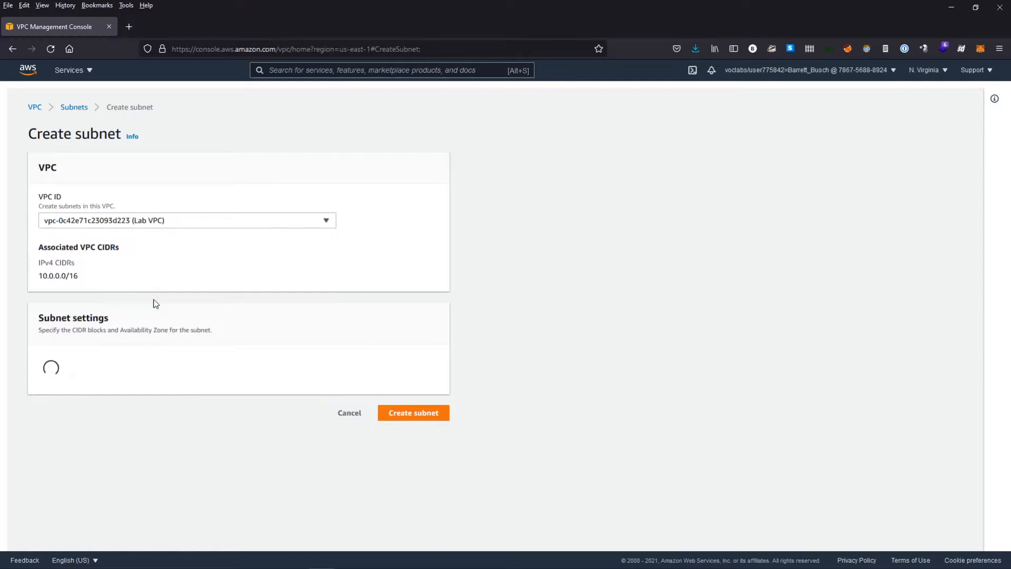
{"action": "scroll", "coordinate": [179, 300], "scroll_direction": "down", "scroll_amount": 2}
{"action": "left_click", "coordinate": [152, 288]}
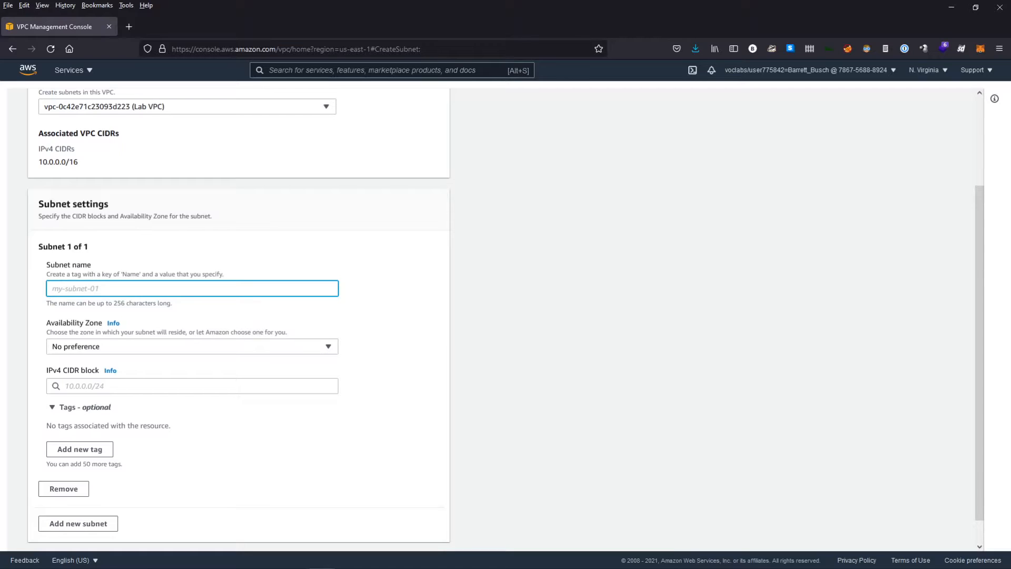
{"action": "type", "text": "Public"}
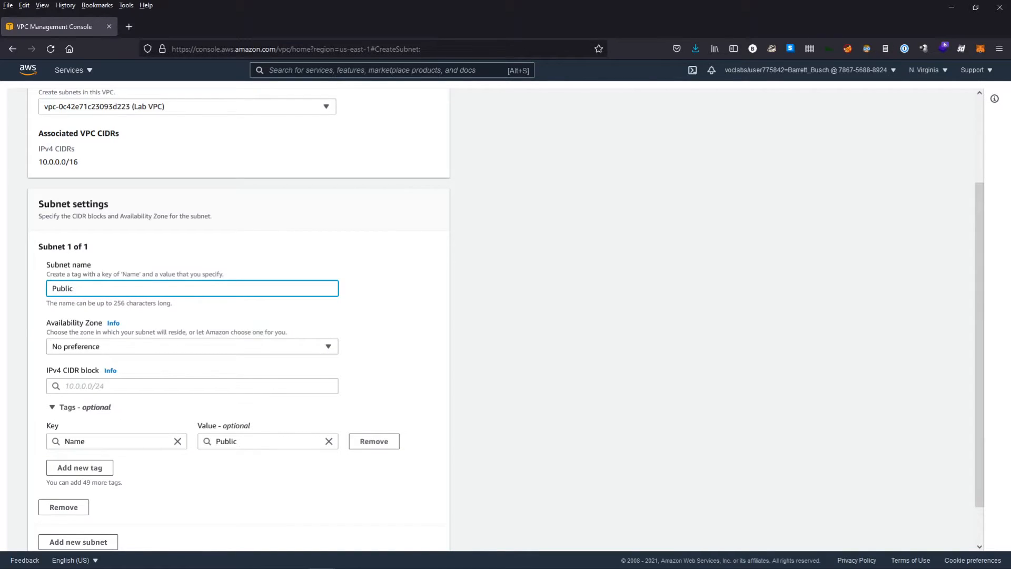
{"action": "type", "text": " Subnet 2"}
{"action": "left_click", "coordinate": [257, 348]}
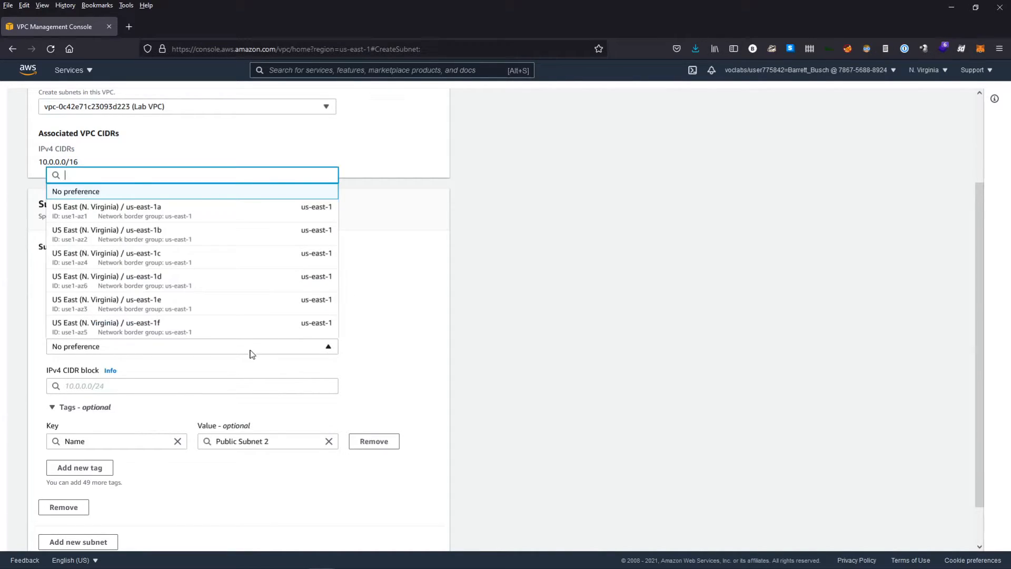
{"action": "left_click", "coordinate": [165, 235]}
- Set the IPv4 CIDR block of Public Subnet 2 to 10.0.2.0/24
{"action": "left_click", "coordinate": [180, 390]}
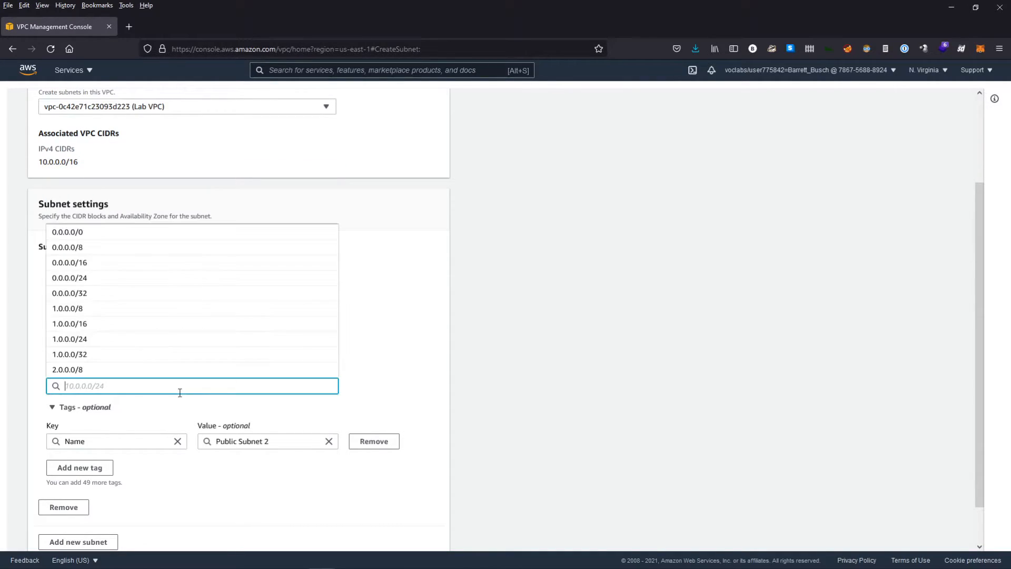
{"action": "left_click", "coordinate": [437, 363]}
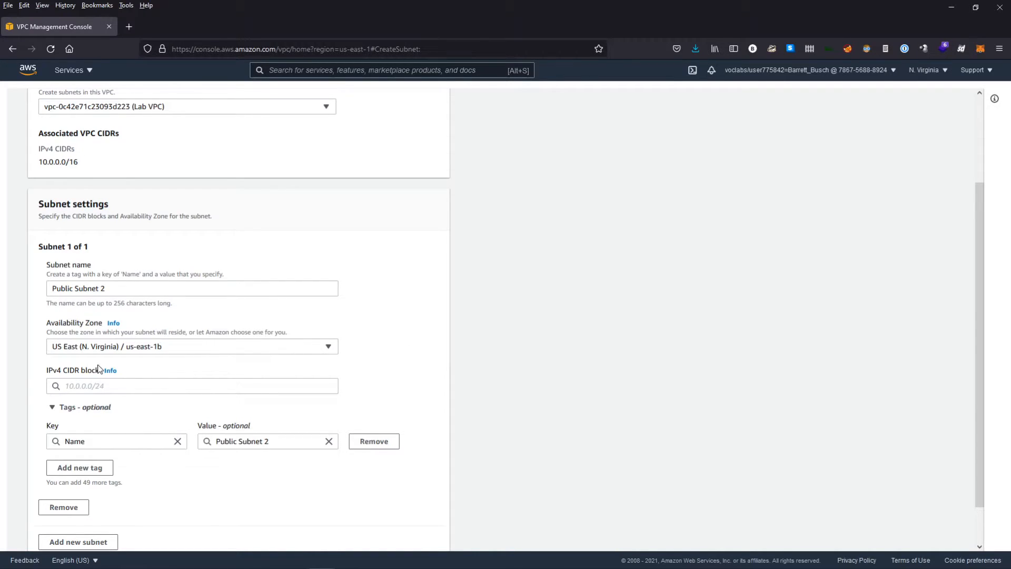
{"action": "left_click", "coordinate": [235, 386]}
{"action": "left_click", "coordinate": [440, 394]}
{"action": "left_click", "coordinate": [204, 387]}
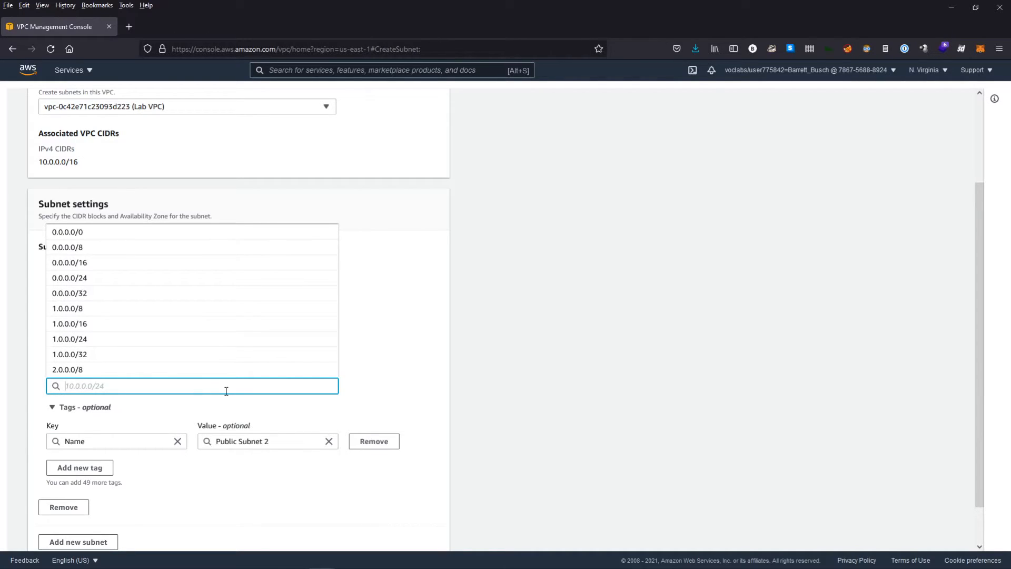
{"action": "type", "text": "10.0.2"}
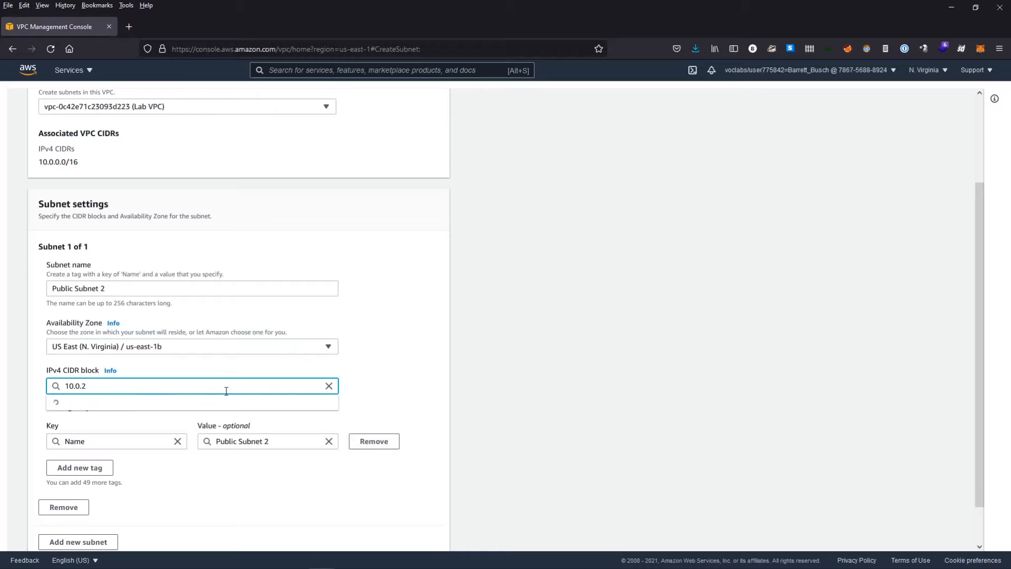
{"action": "type", "text": ".0/24"}
{"action": "left_click", "coordinate": [310, 374]}
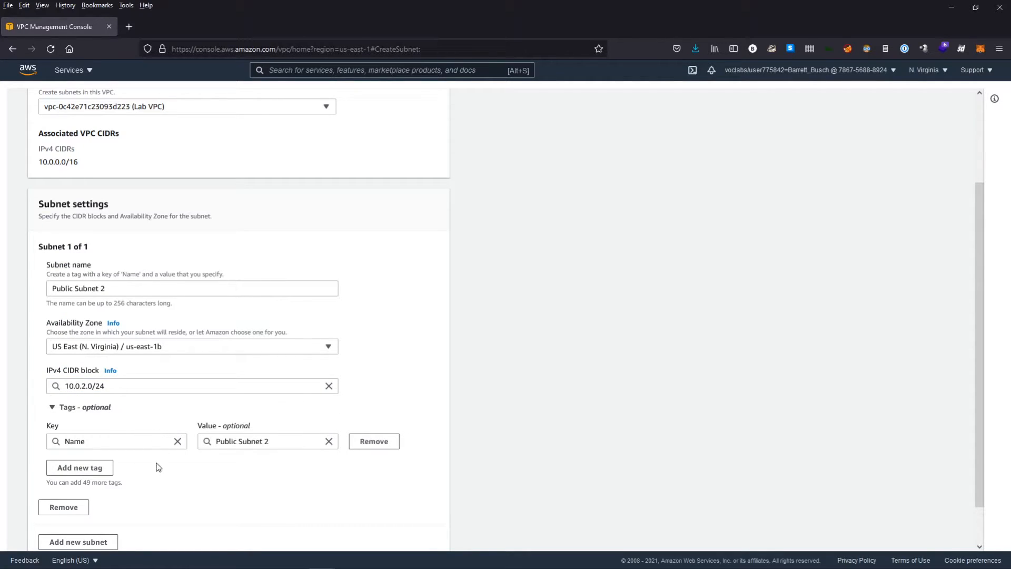
- Check the Name tag of Public Subnet 2, create the subnet, and clear the subnet ID filter from the list
{"action": "left_click", "coordinate": [101, 443]}
{"action": "left_click", "coordinate": [264, 478]}
{"action": "left_click", "coordinate": [266, 440]}
{"action": "left_click", "coordinate": [298, 488]}
{"action": "scroll", "coordinate": [296, 479], "scroll_direction": "down", "scroll_amount": 2}
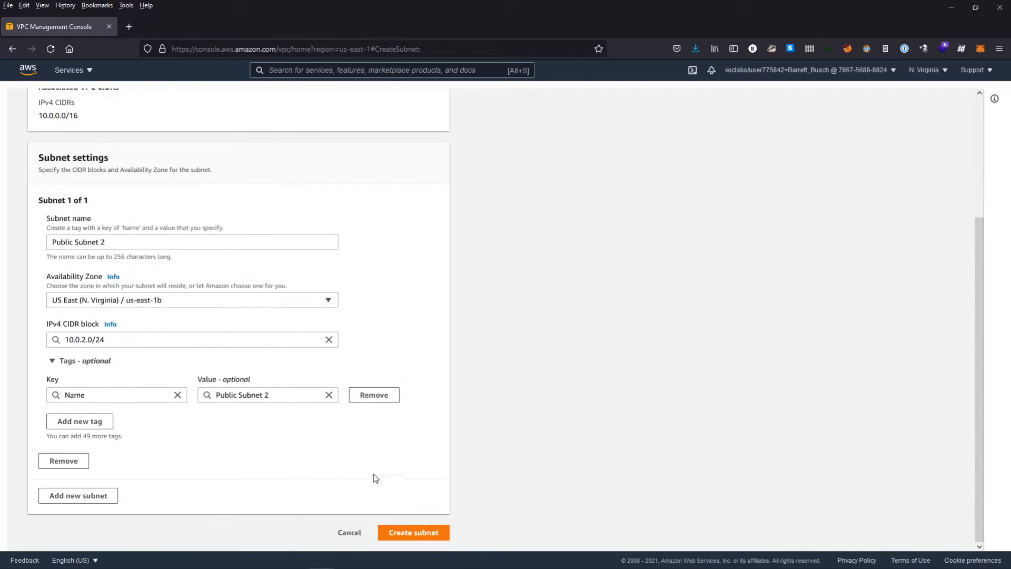
{"action": "left_click", "coordinate": [411, 533]}
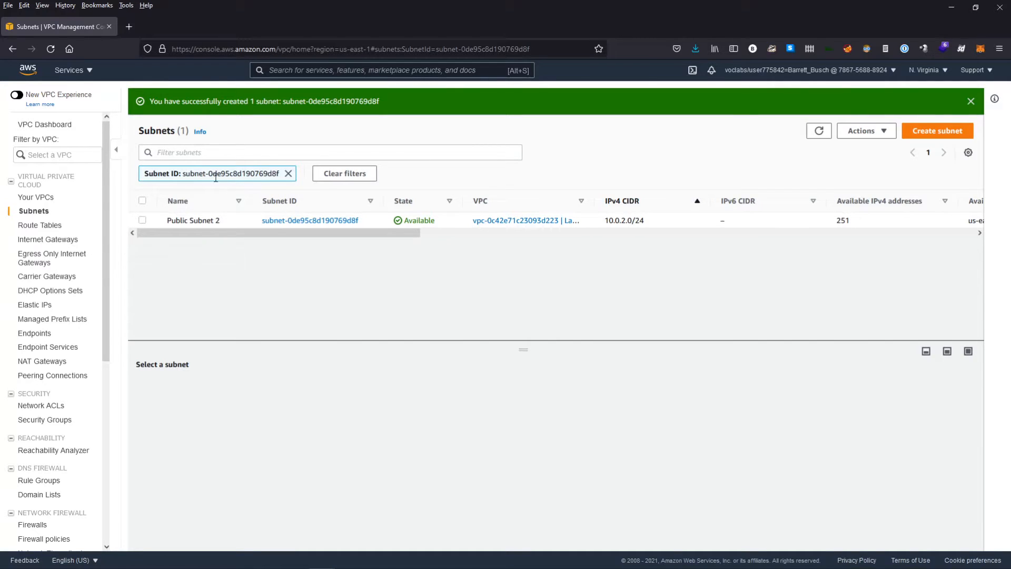
{"action": "left_click", "coordinate": [288, 174]}
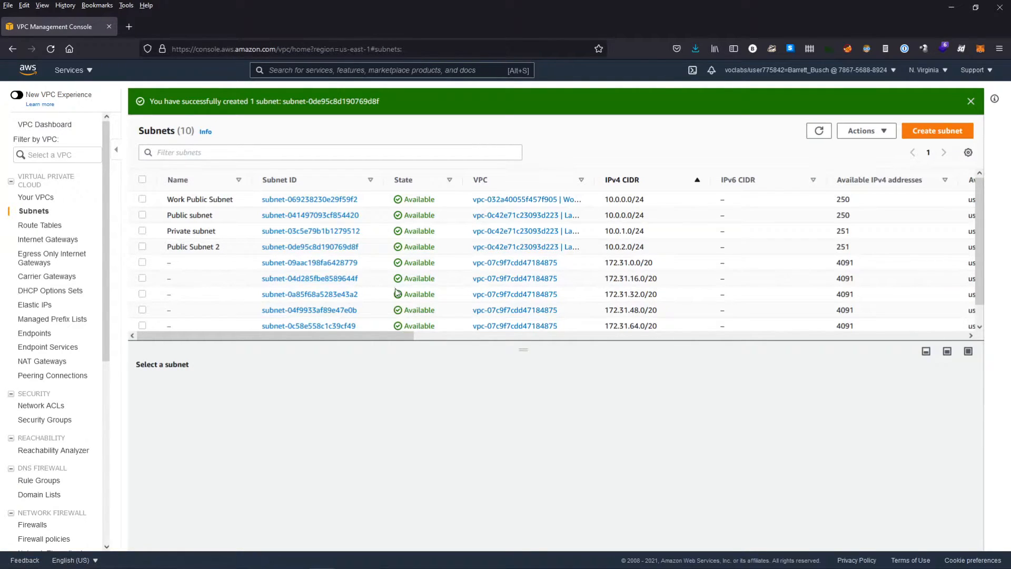
- Start another subnet in Lab VPC named Private Subnet 2 in Availability Zone us-east-1b
{"action": "left_click", "coordinate": [921, 133]}
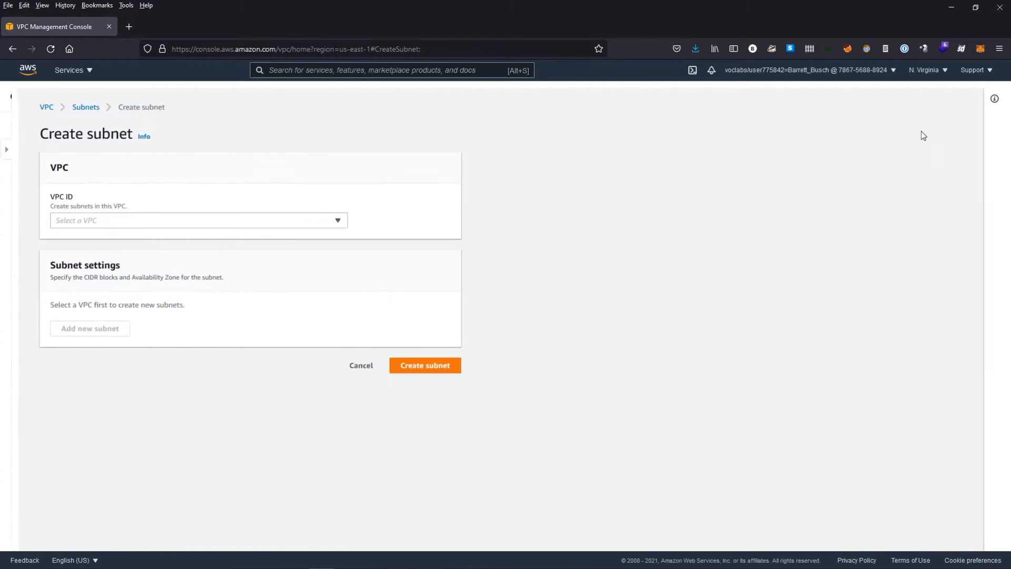
{"action": "left_click", "coordinate": [167, 221]}
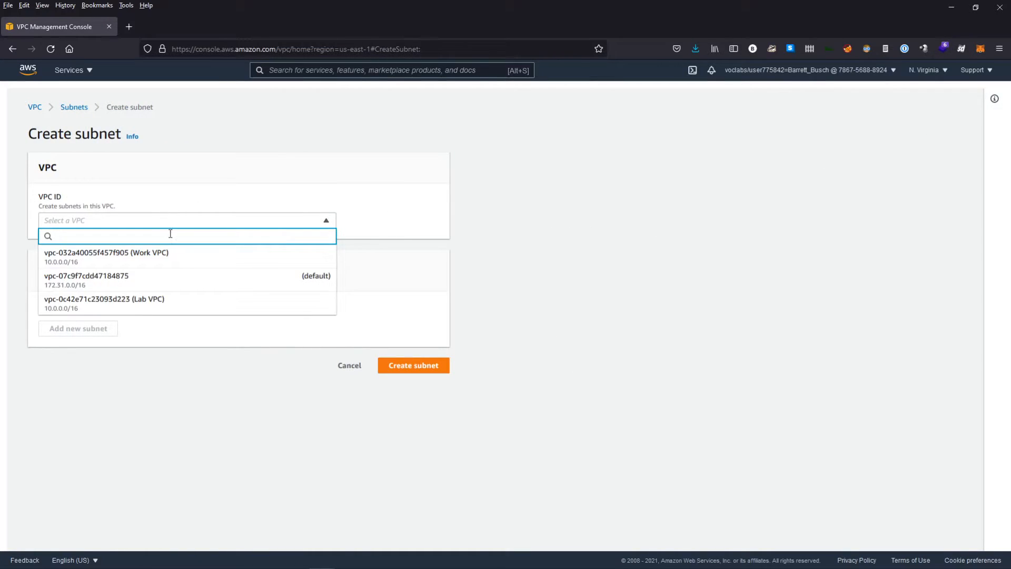
{"action": "left_click", "coordinate": [147, 303]}
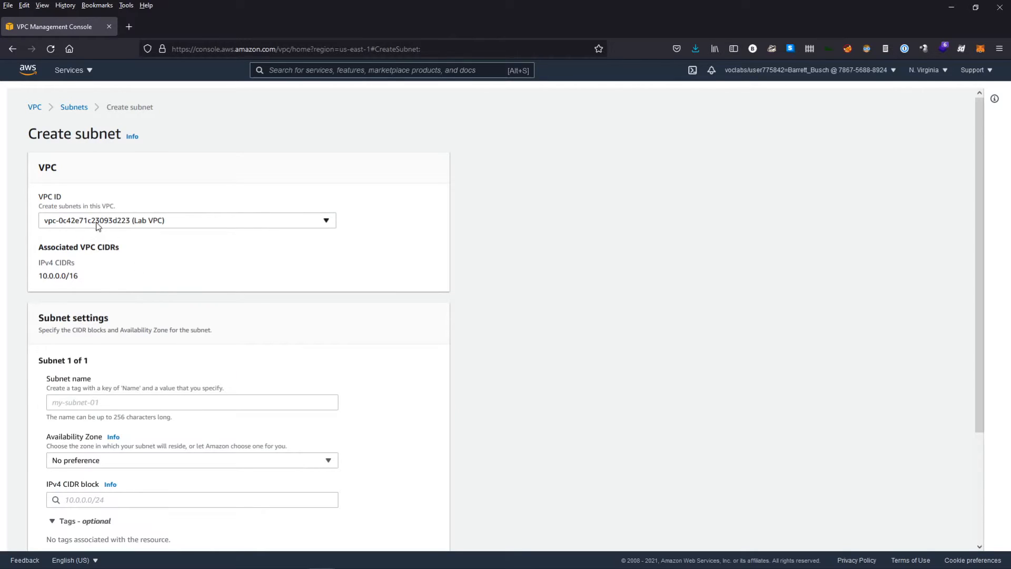
{"action": "scroll", "coordinate": [117, 331], "scroll_direction": "down", "scroll_amount": 2}
{"action": "left_click", "coordinate": [142, 288]}
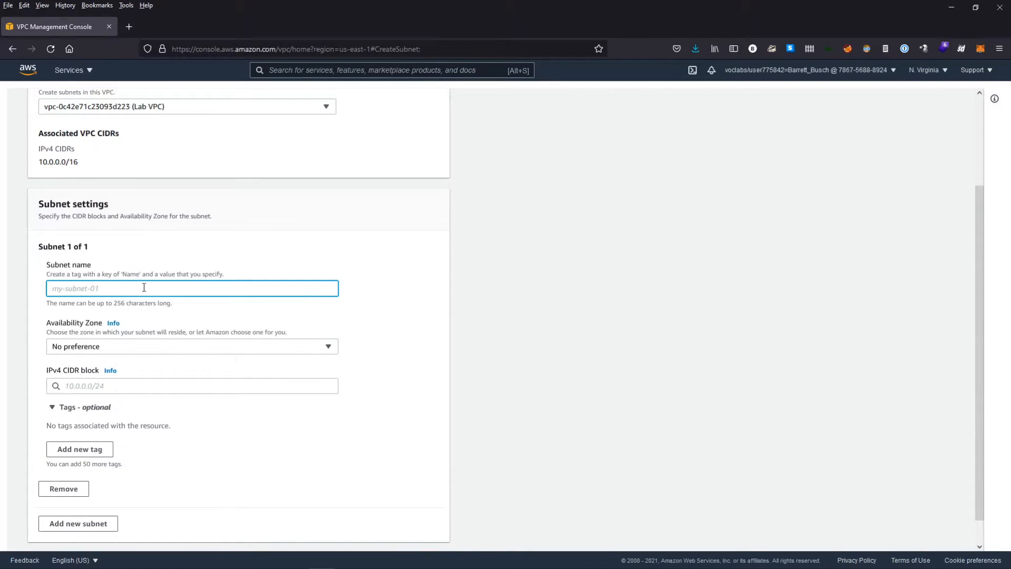
{"action": "type", "text": "Private Subnet"}
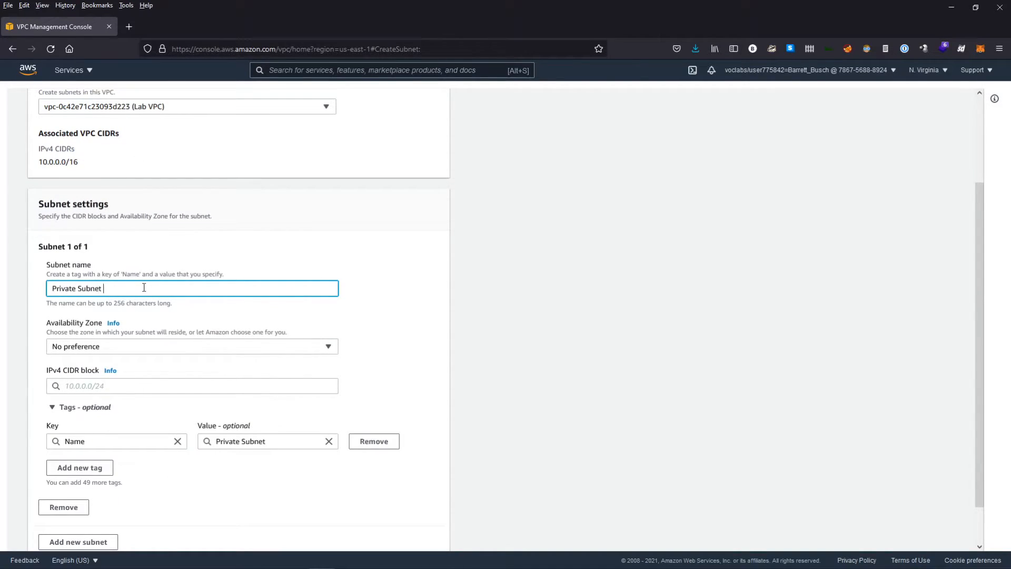
{"action": "left_click", "coordinate": [173, 342]}
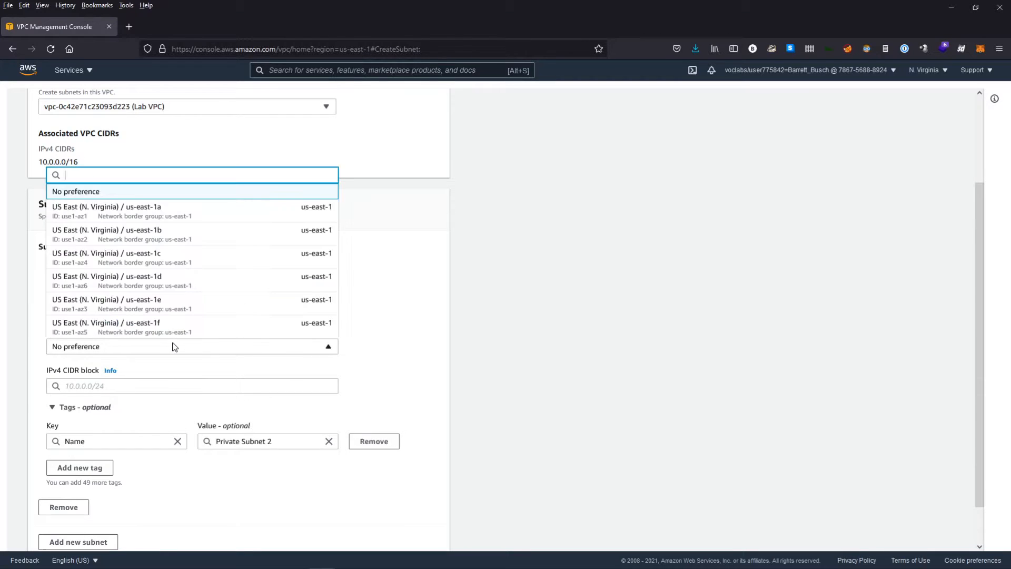
{"action": "left_click", "coordinate": [169, 240]}
- Set the IPv4 CIDR block of Private Subnet 2 to 10.0.3.0/24 and create the subnet
{"action": "left_click", "coordinate": [143, 380]}
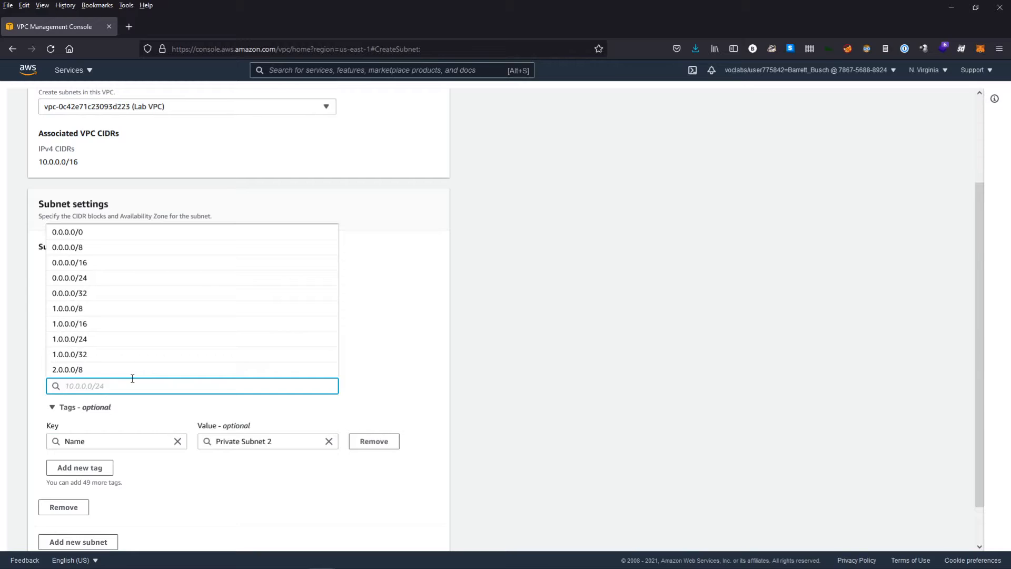
{"action": "type", "text": "10.0"}
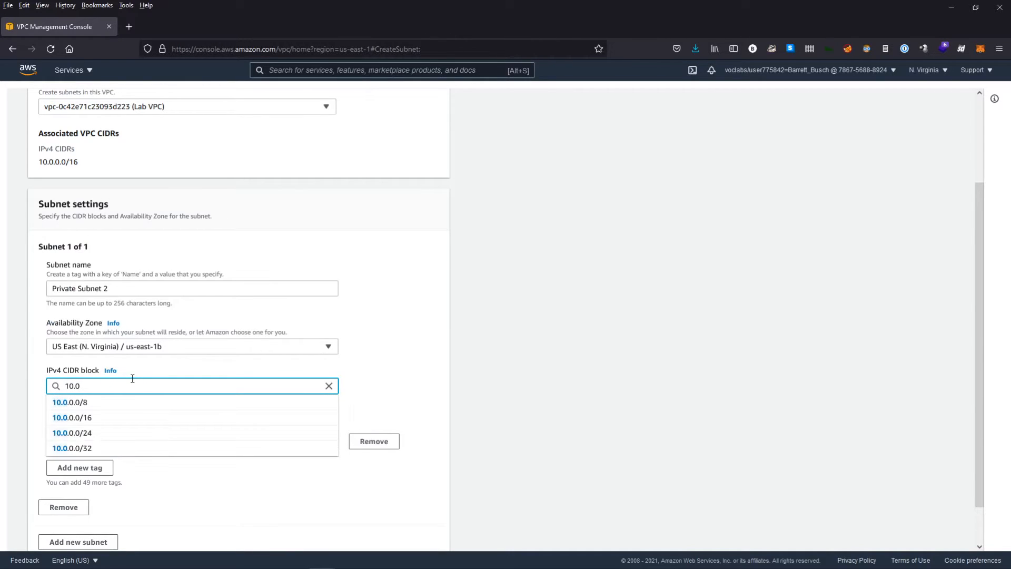
{"action": "type", "text": ".3."}
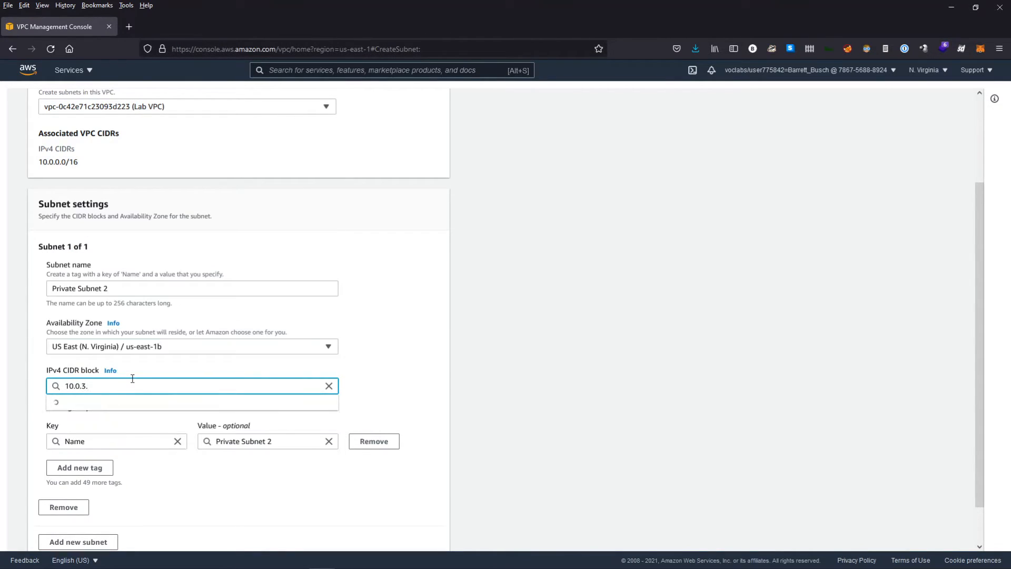
{"action": "type", "text": "0/24"}
{"action": "left_click", "coordinate": [406, 402]}
{"action": "scroll", "coordinate": [259, 425], "scroll_direction": "down", "scroll_amount": 1}
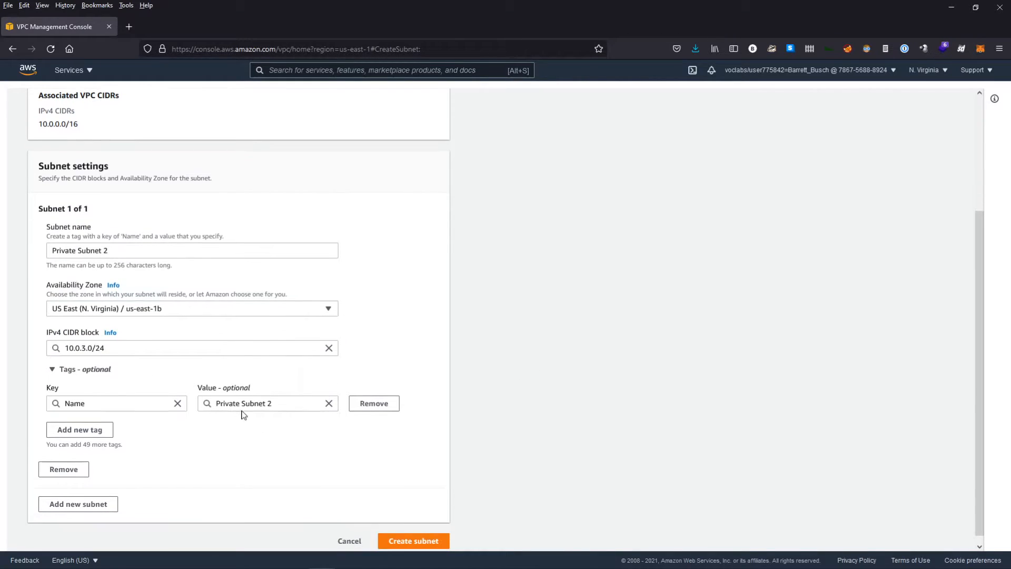
{"action": "scroll", "coordinate": [339, 443], "scroll_direction": "down", "scroll_amount": 1}
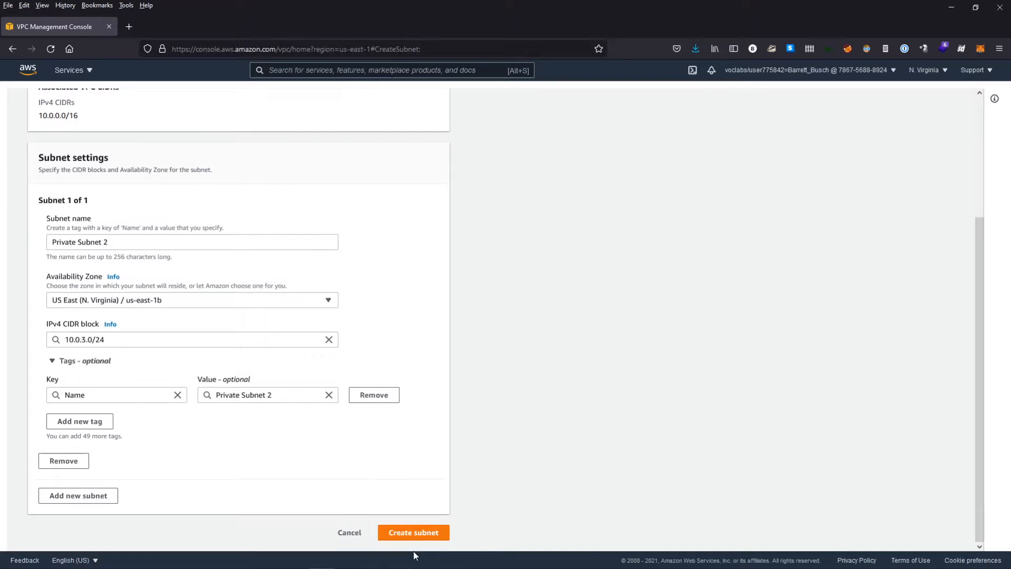
{"action": "left_click", "coordinate": [410, 538]}
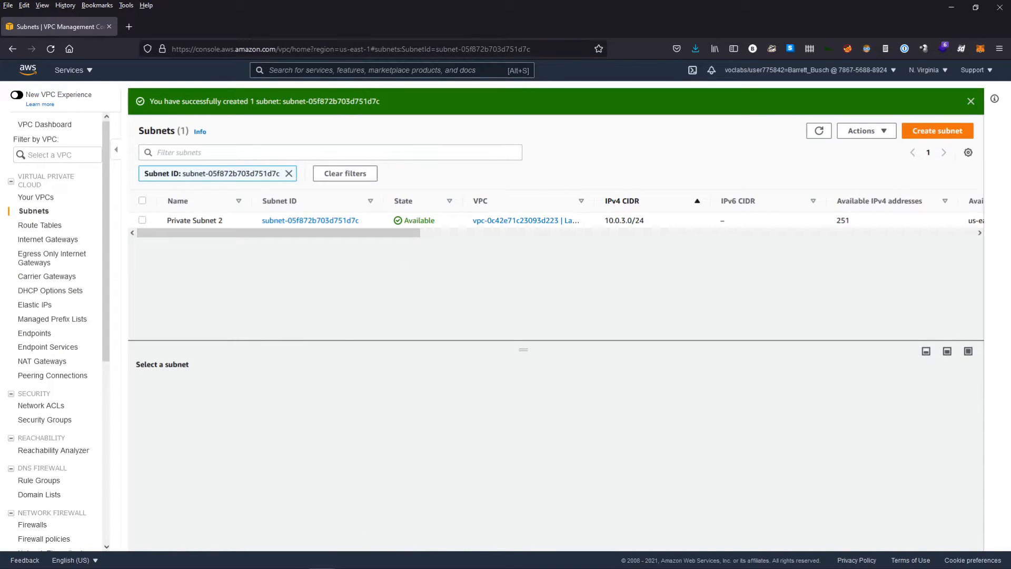
- Show all subnets again and rename Lab VPC's original public subnet as "Public subnet 1"
{"action": "left_click", "coordinate": [289, 173]}
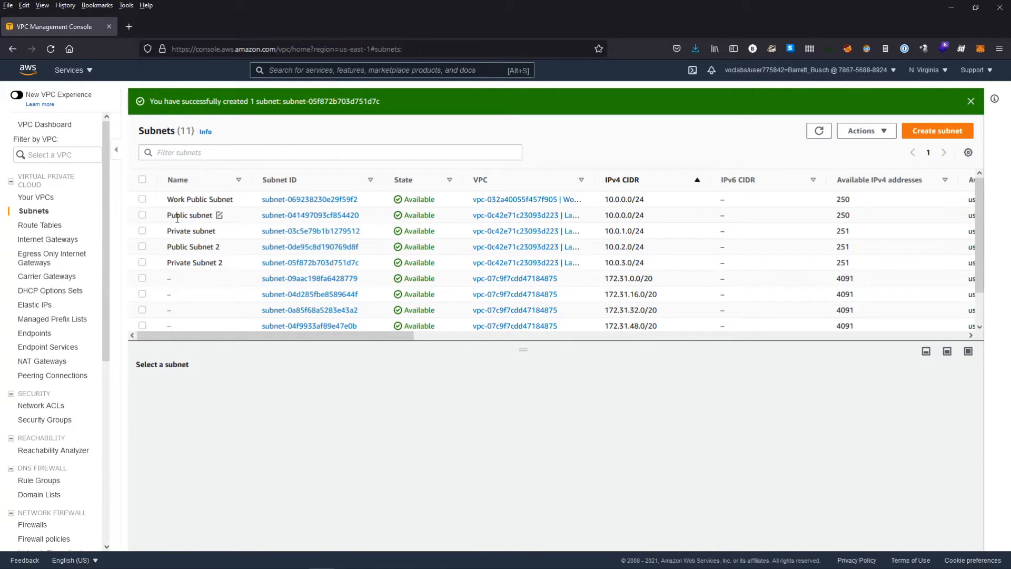
{"action": "left_click", "coordinate": [219, 216]}
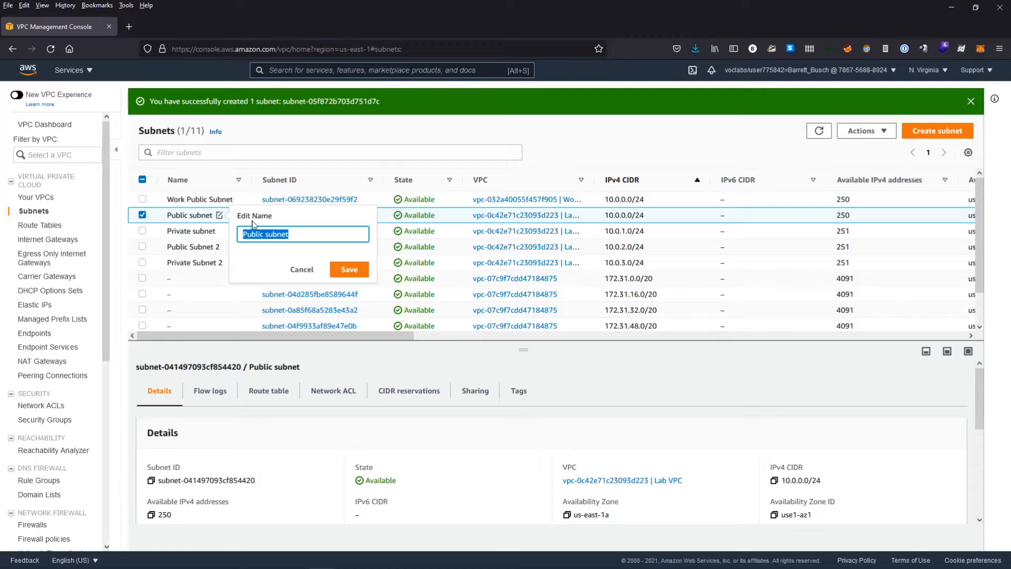
{"action": "left_click", "coordinate": [296, 234]}
{"action": "type", "text": "1"}
{"action": "left_click", "coordinate": [346, 268]}
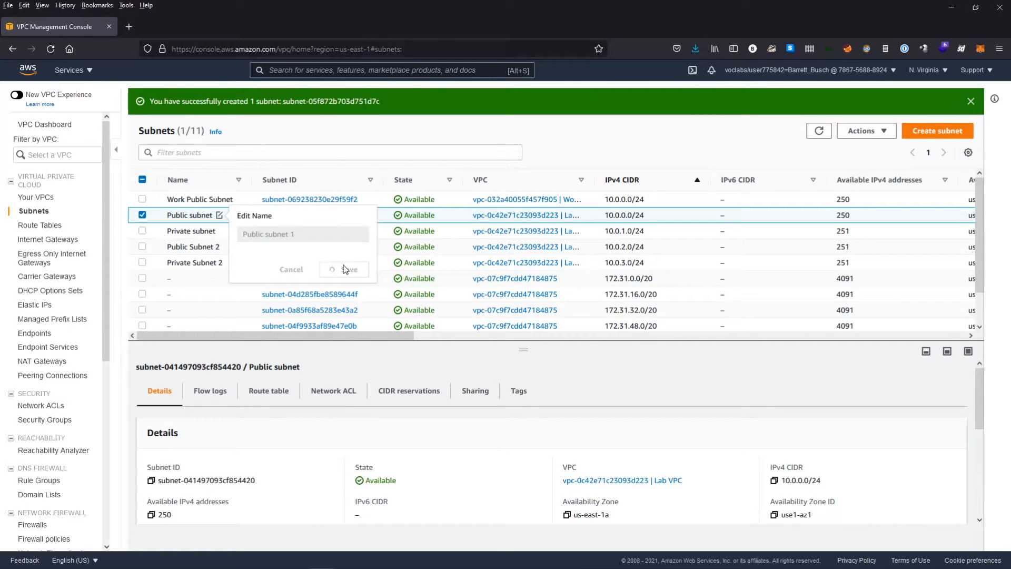
- Rename Lab VPC's original private subnet as "Private subnet 1"
{"action": "left_click", "coordinate": [224, 232]}
{"action": "left_click", "coordinate": [297, 250]}
{"action": "type", "text": "1"}
{"action": "left_click", "coordinate": [361, 288]}
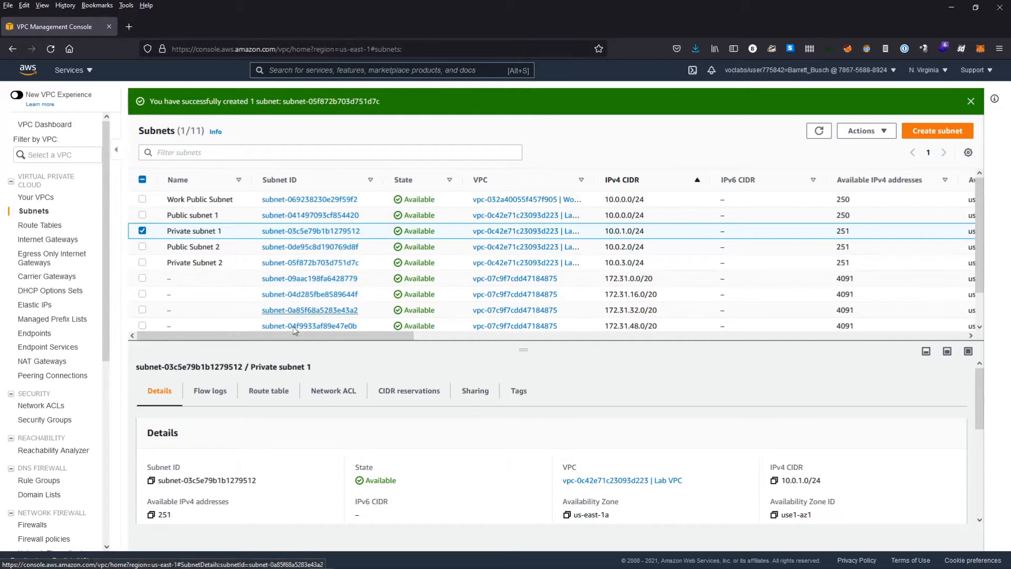
- Clear the subnet selection, show the route tables and widen the VPC column so the VPC names are readable
{"action": "left_click", "coordinate": [142, 231]}
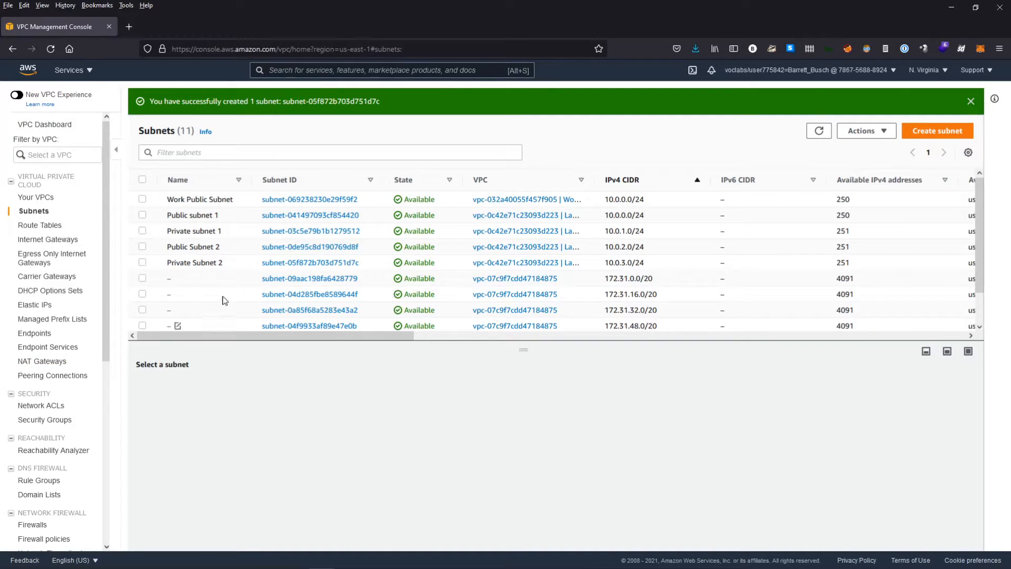
{"action": "left_click", "coordinate": [34, 228]}
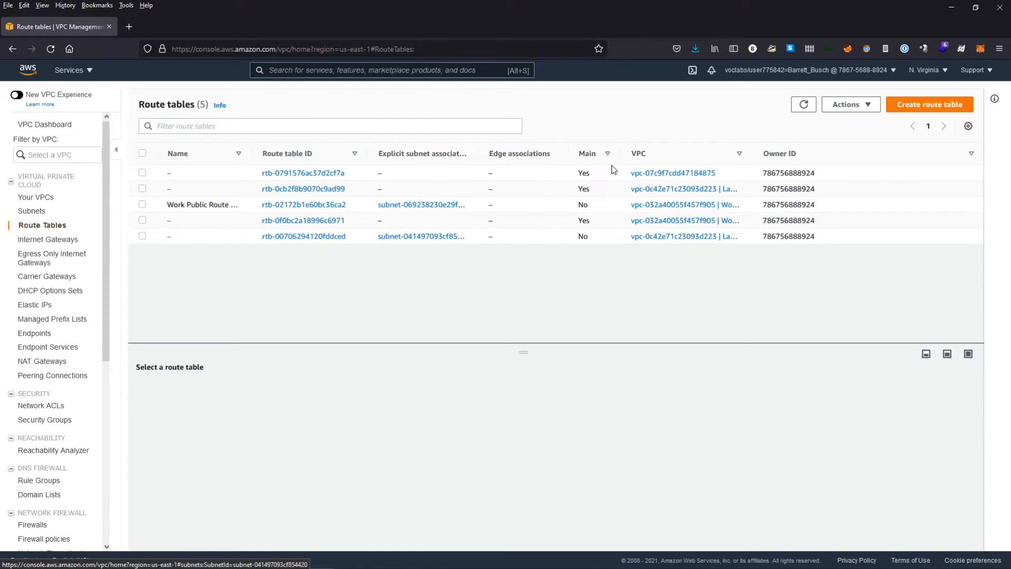
{"action": "left_click_drag", "start_coordinate": [753, 152], "coordinate": [789, 151]}
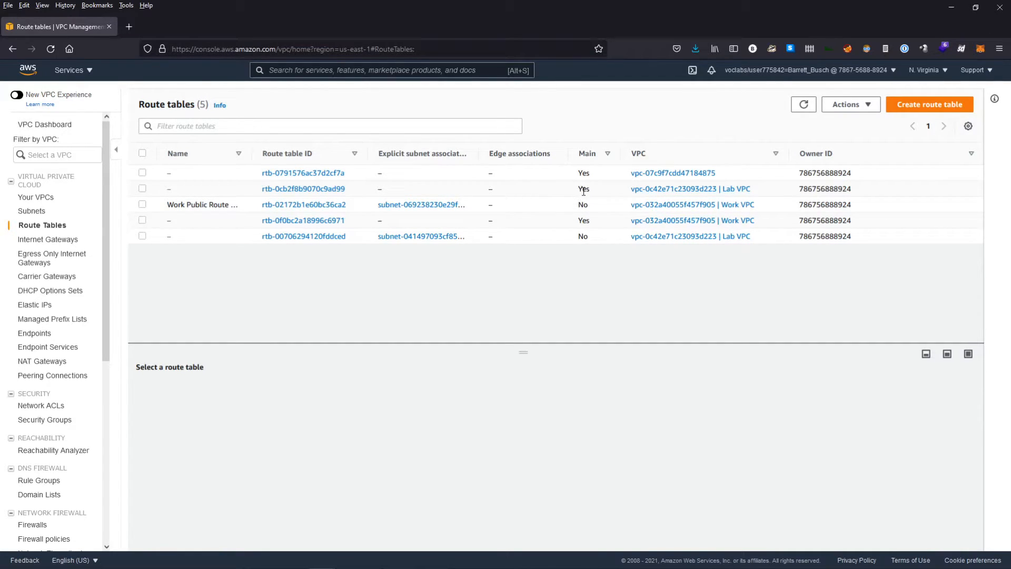
- Check the routes of Lab VPC's main route table and name that table "Private Route Table"
{"action": "left_click", "coordinate": [142, 189]}
{"action": "scroll", "coordinate": [331, 429], "scroll_direction": "down", "scroll_amount": 2}
{"action": "scroll", "coordinate": [211, 414], "scroll_direction": "up", "scroll_amount": 2}
{"action": "left_click", "coordinate": [207, 396]}
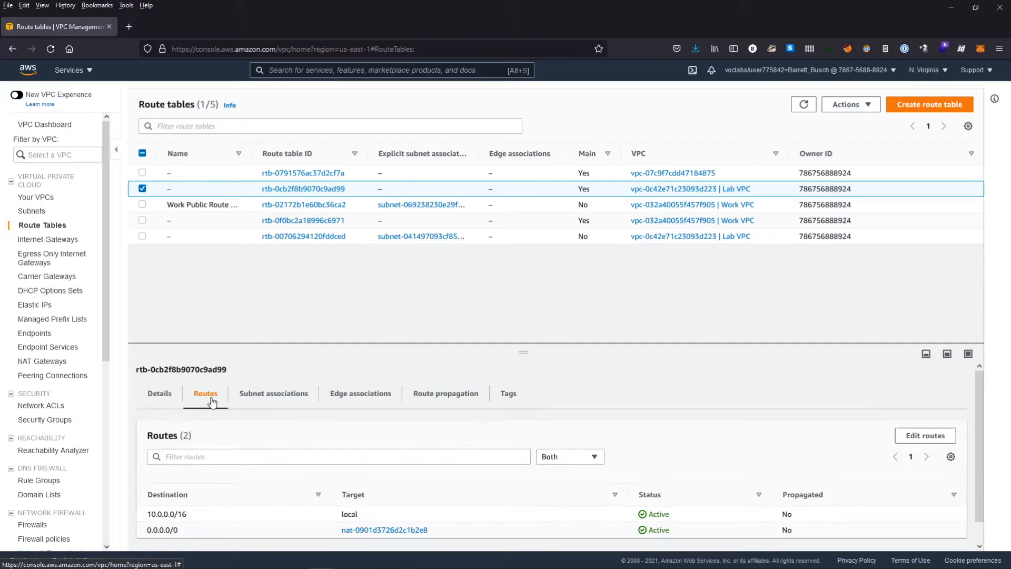
{"action": "scroll", "coordinate": [261, 464], "scroll_direction": "down", "scroll_amount": 1}
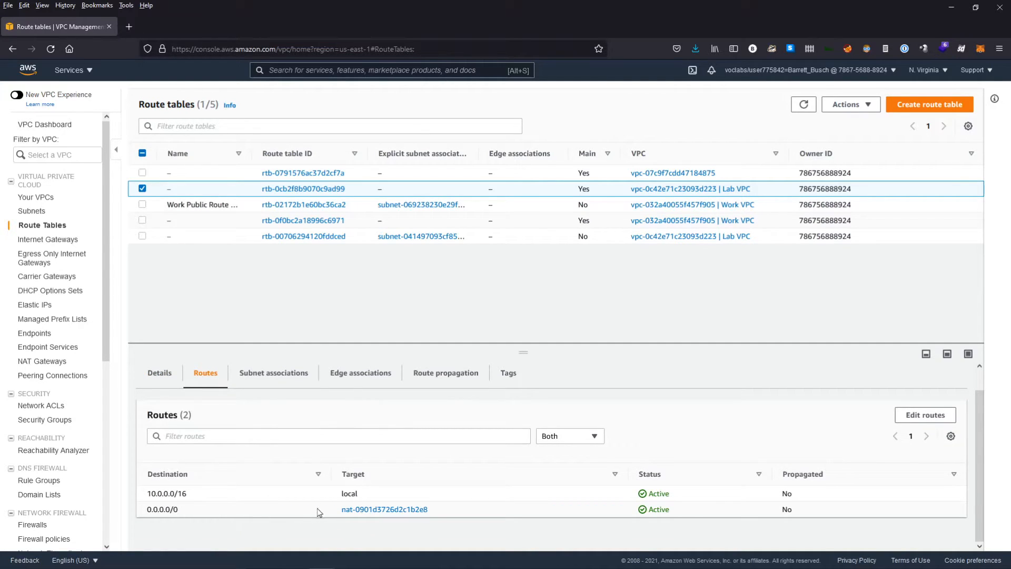
{"action": "left_click_drag", "start_coordinate": [147, 509], "coordinate": [189, 510]}
{"action": "left_click", "coordinate": [190, 517]}
{"action": "mouse_move", "coordinate": [182, 190]}
{"action": "left_click", "coordinate": [177, 190]}
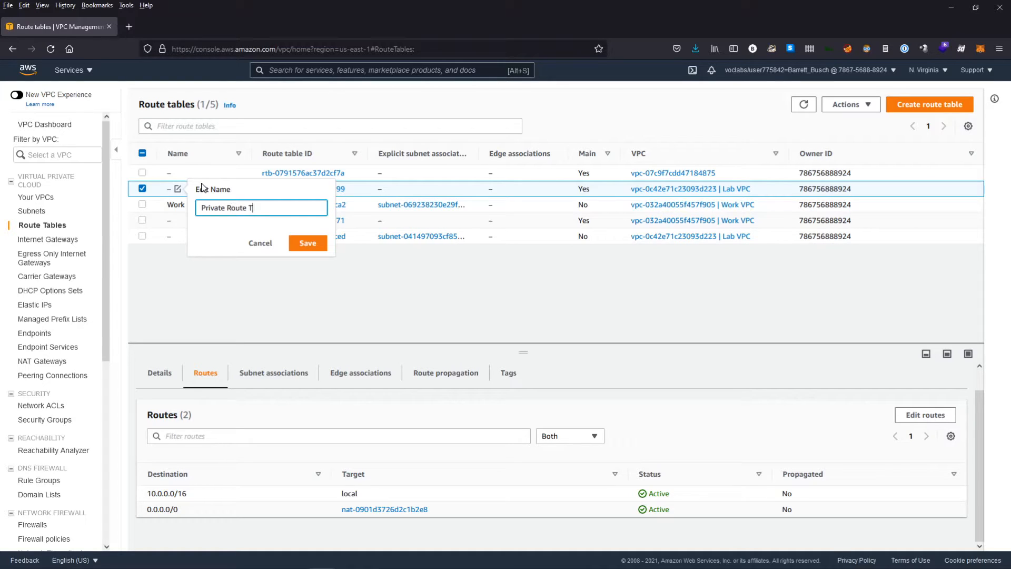
{"action": "left_click", "coordinate": [307, 243]}
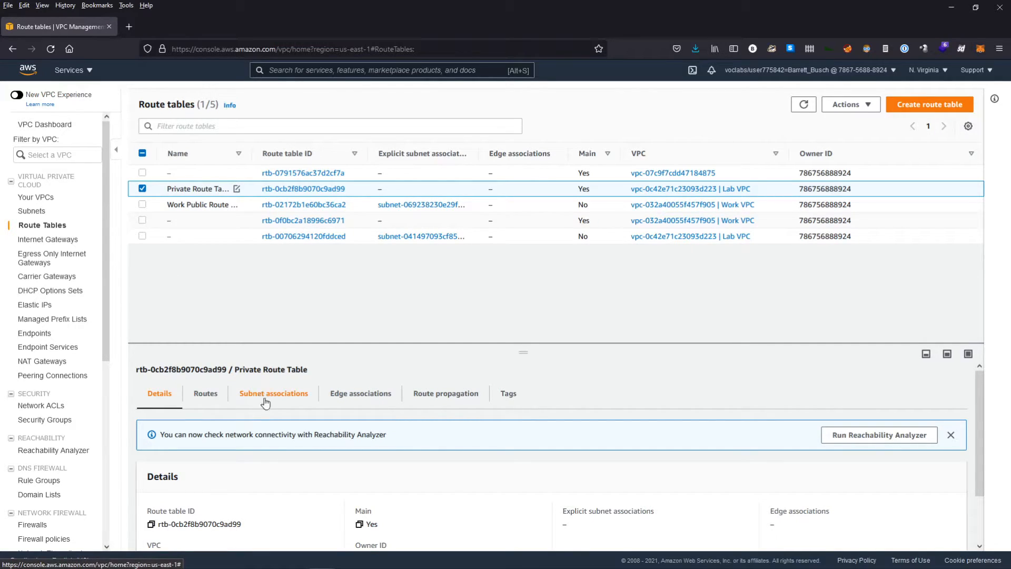
- Associate Private subnet 1 and Private Subnet 2 with Private Route Table and review the saved subnet associations
{"action": "left_click", "coordinate": [292, 399]}
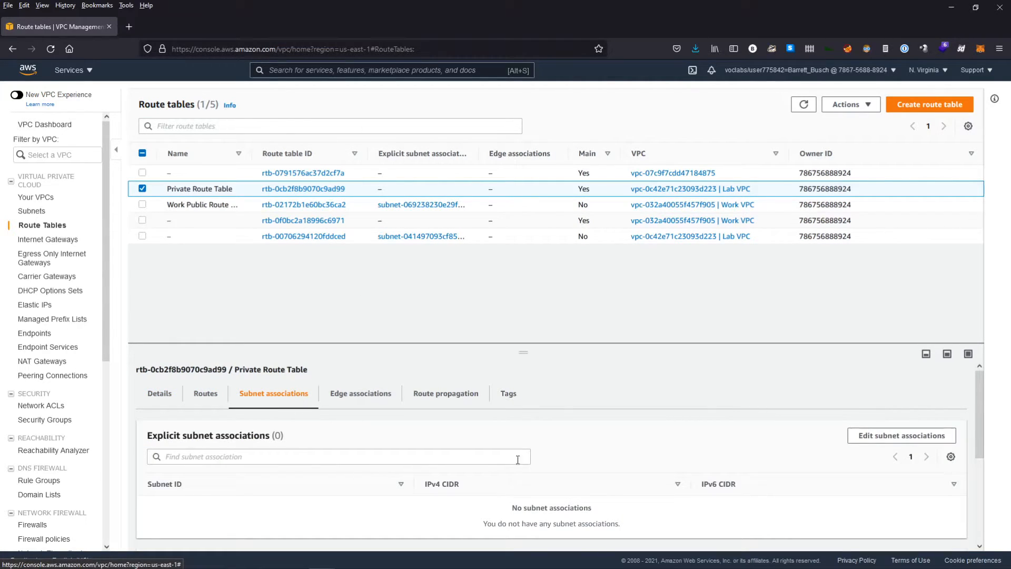
{"action": "scroll", "coordinate": [564, 468], "scroll_direction": "down", "scroll_amount": 1}
{"action": "left_click", "coordinate": [901, 398]}
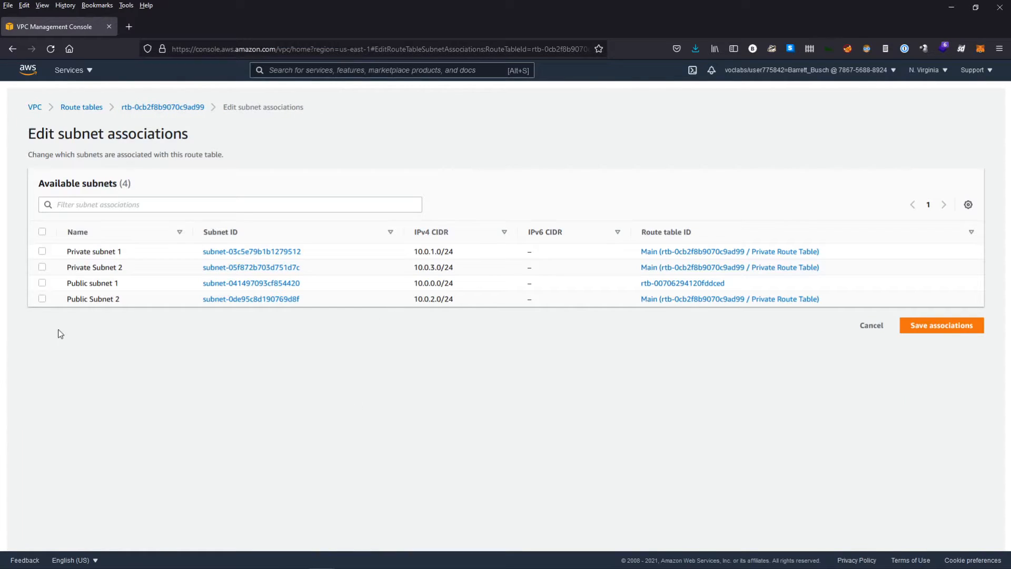
{"action": "left_click", "coordinate": [41, 252]}
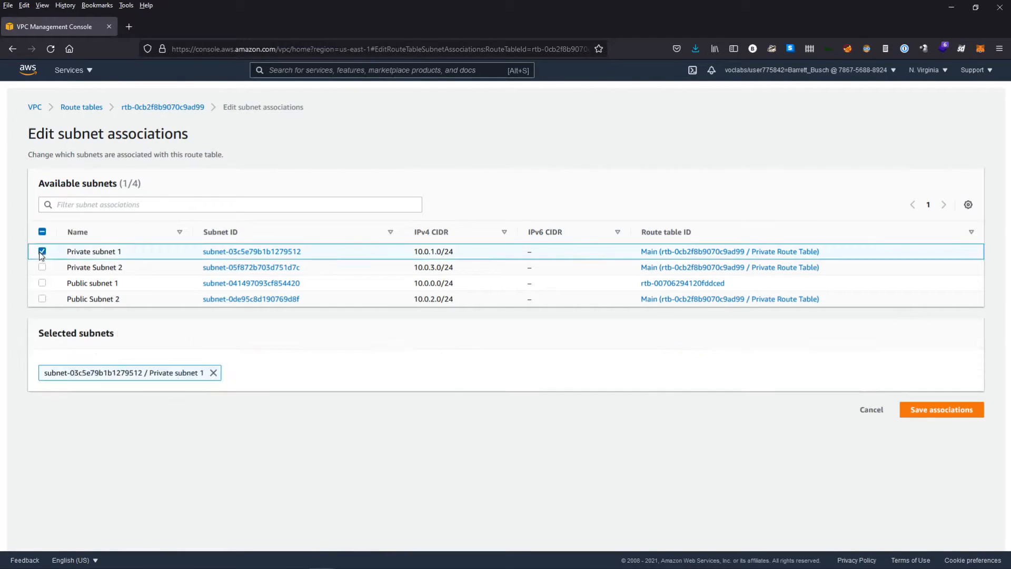
{"action": "left_click", "coordinate": [42, 267]}
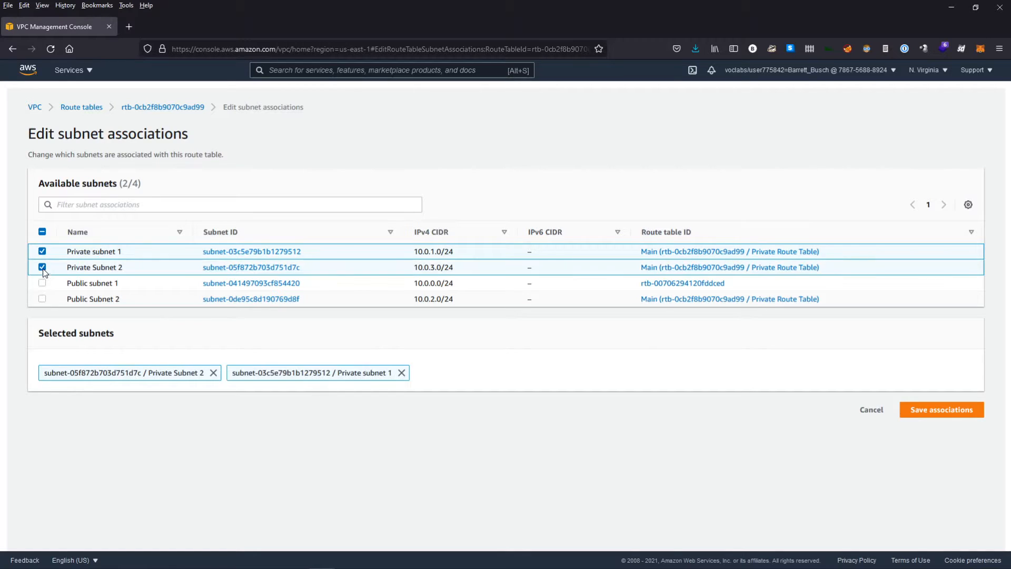
{"action": "left_click", "coordinate": [927, 407]}
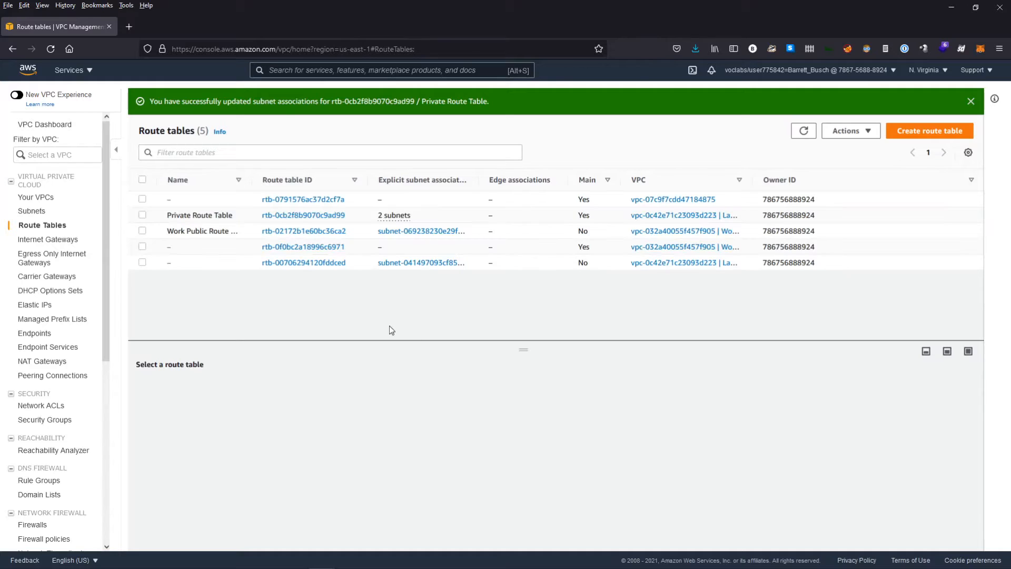
{"action": "left_click", "coordinate": [142, 216]}
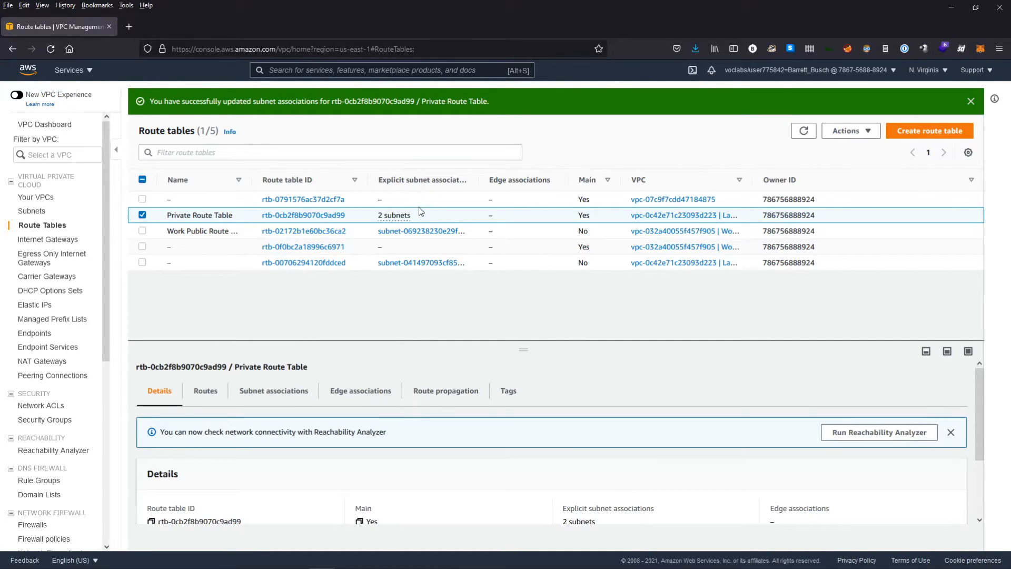
{"action": "left_click", "coordinate": [258, 398]}
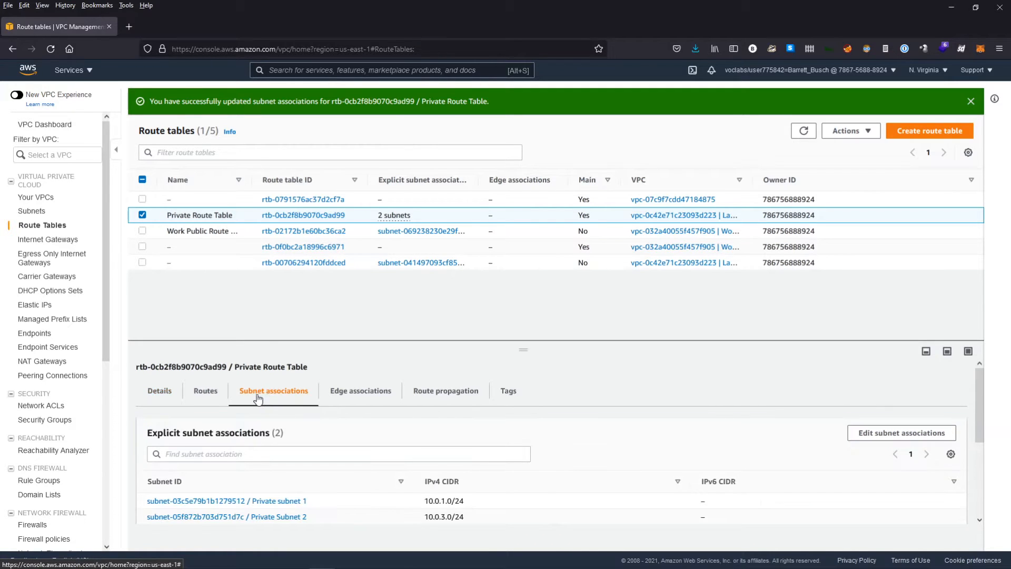
{"action": "scroll", "coordinate": [290, 458], "scroll_direction": "down", "scroll_amount": 3}
{"action": "scroll", "coordinate": [292, 416], "scroll_direction": "up", "scroll_amount": 3}
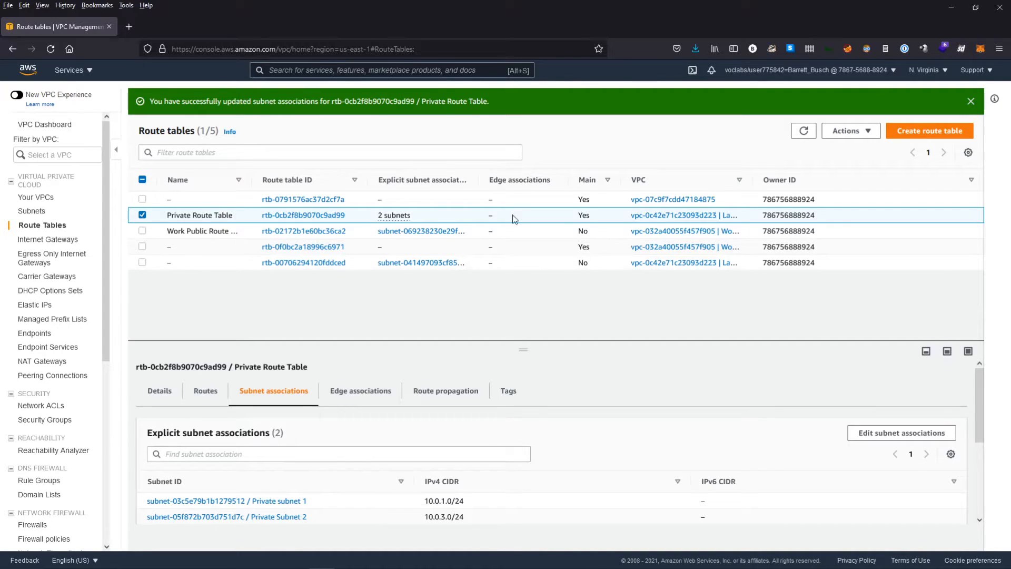
- Check the routes of Lab VPC's non-main route table and name that table "Public Route Table"
{"action": "left_click_drag", "start_coordinate": [751, 180], "coordinate": [797, 179]}
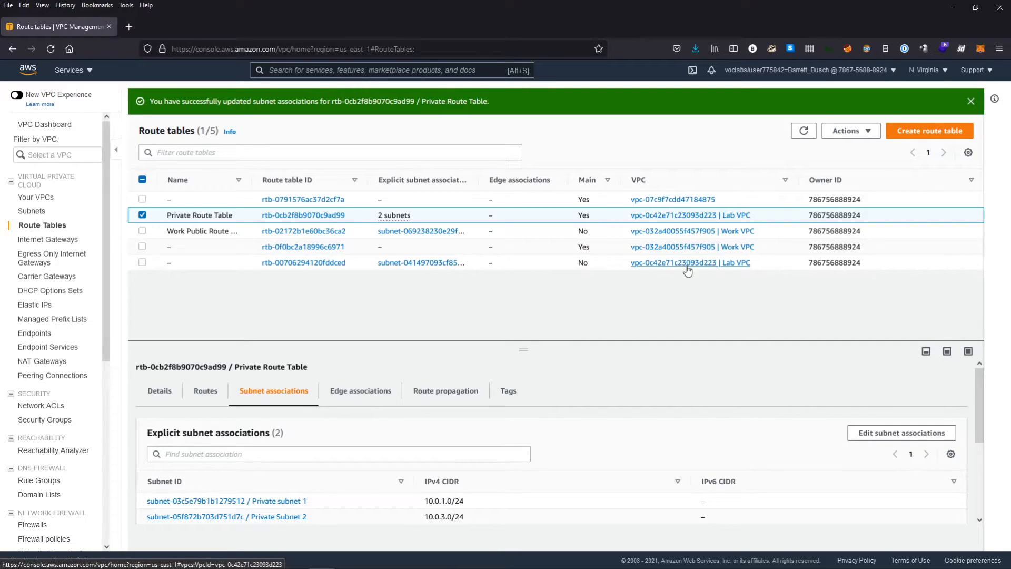
{"action": "double_click", "coordinate": [582, 263]}
{"action": "left_click", "coordinate": [566, 269]}
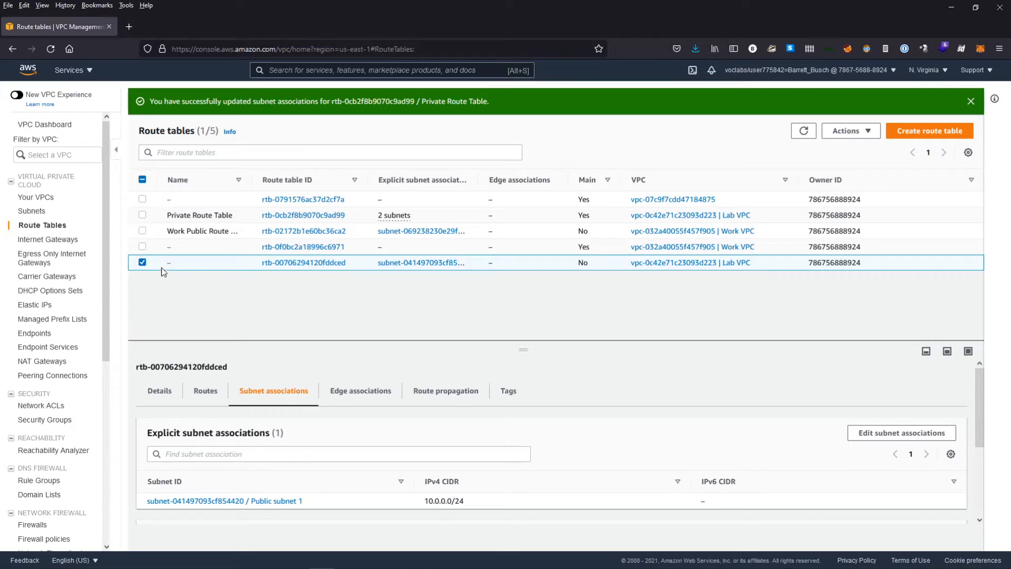
{"action": "left_click", "coordinate": [142, 262]}
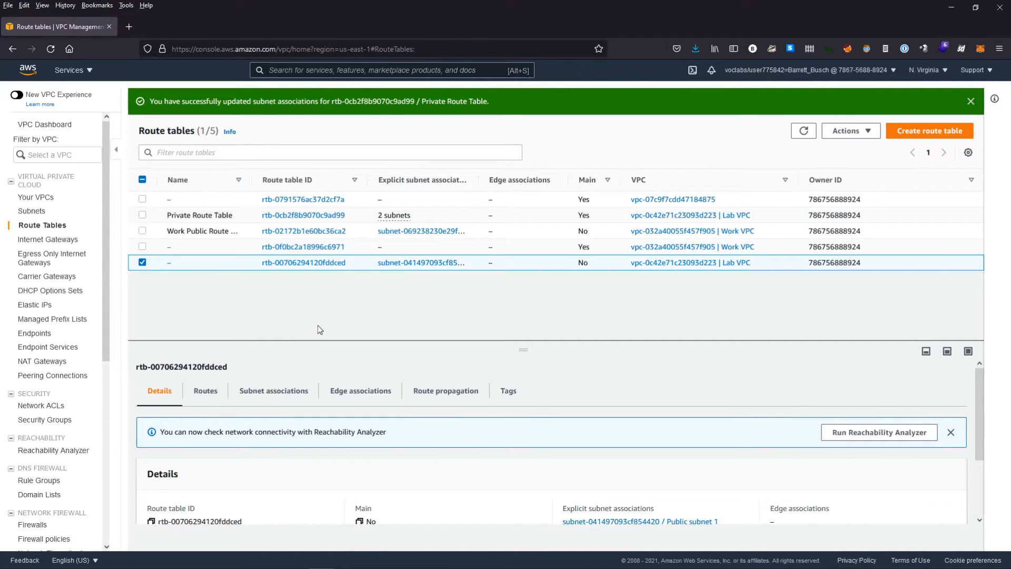
{"action": "left_click", "coordinate": [200, 396]}
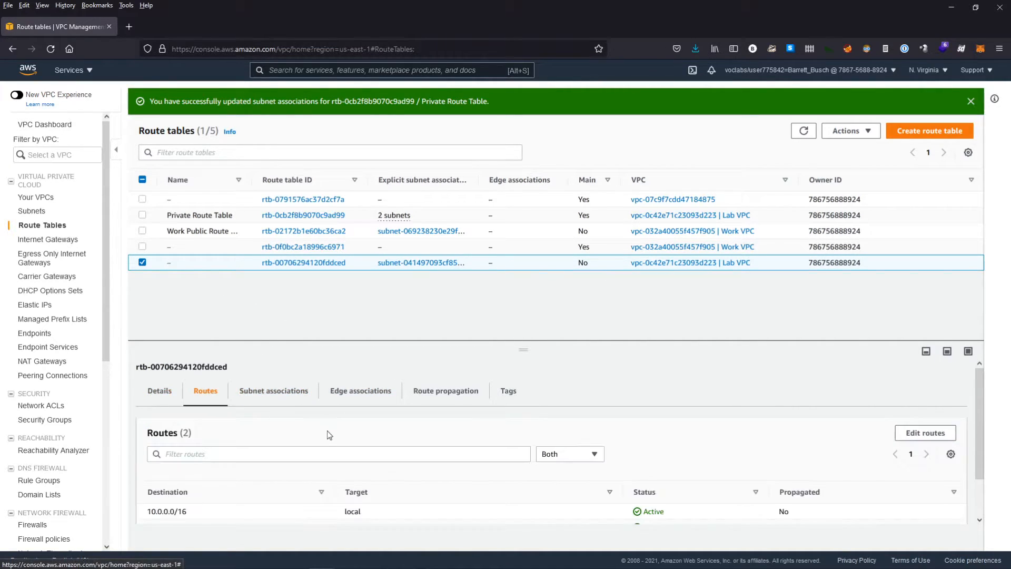
{"action": "scroll", "coordinate": [277, 467], "scroll_direction": "down", "scroll_amount": 1}
{"action": "left_click_drag", "start_coordinate": [181, 484], "coordinate": [148, 483]}
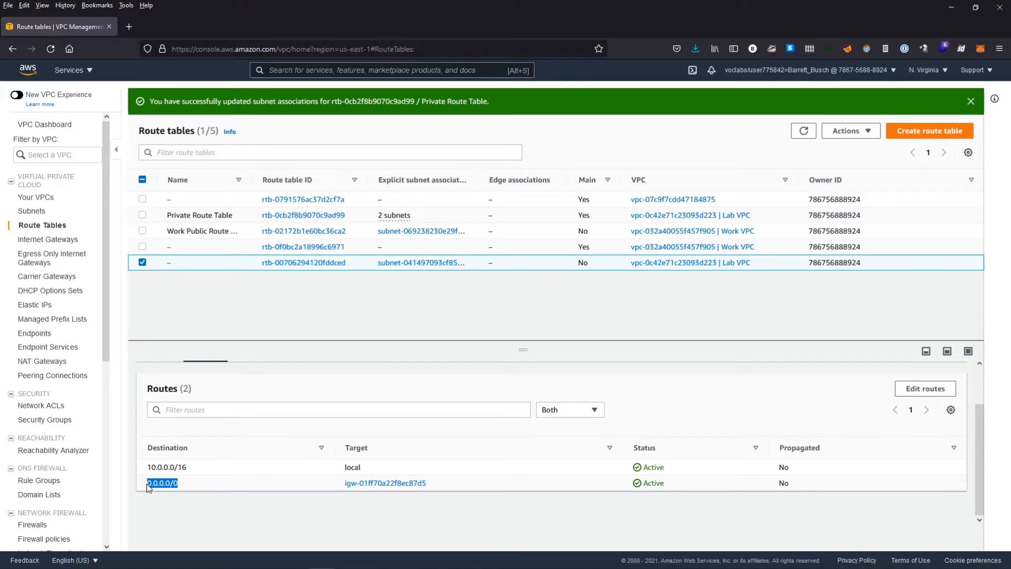
{"action": "left_click", "coordinate": [315, 514]}
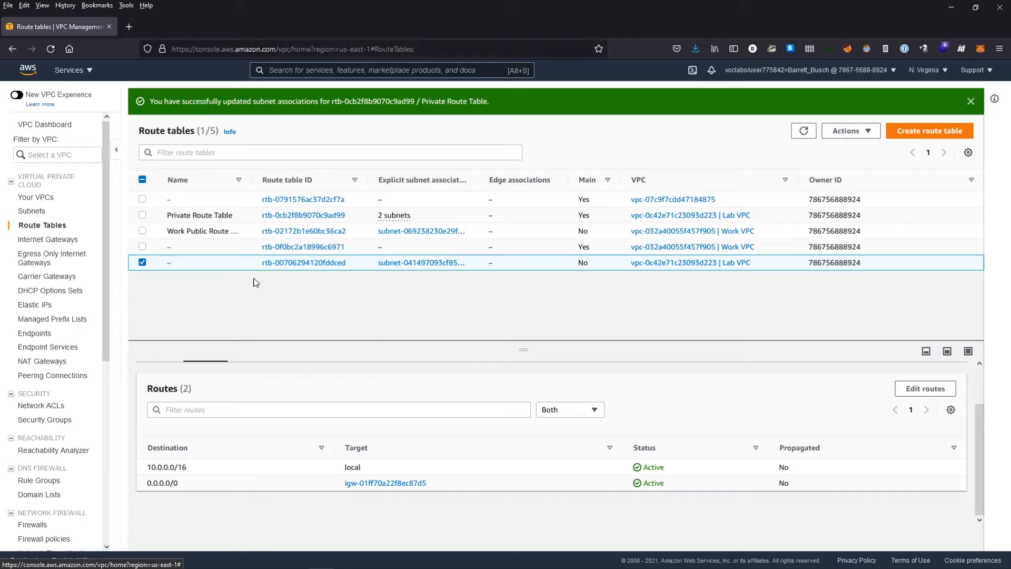
{"action": "left_click", "coordinate": [177, 263]}
{"action": "type", "text": "Public Route Table"}
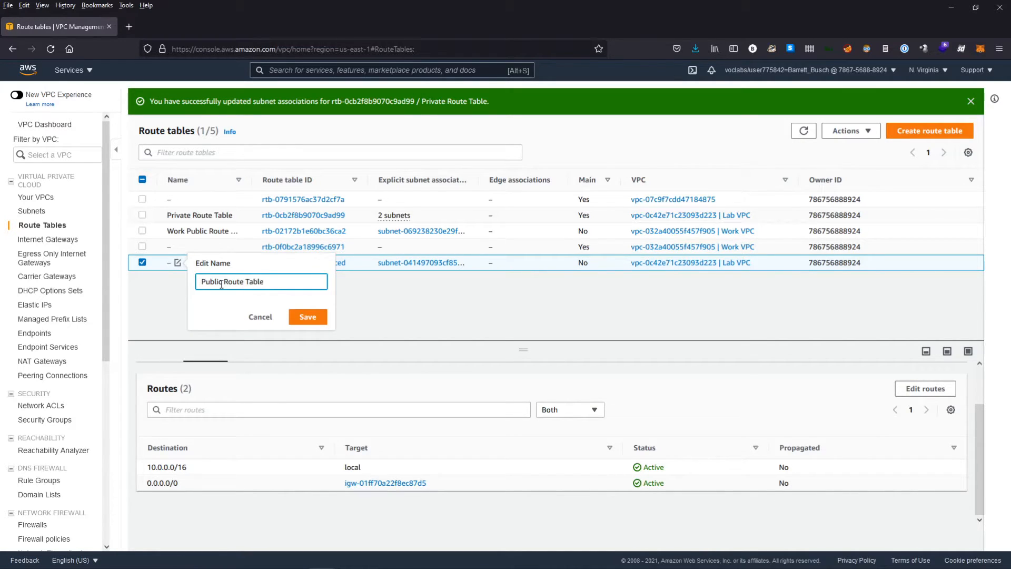
{"action": "key", "text": "Return"}
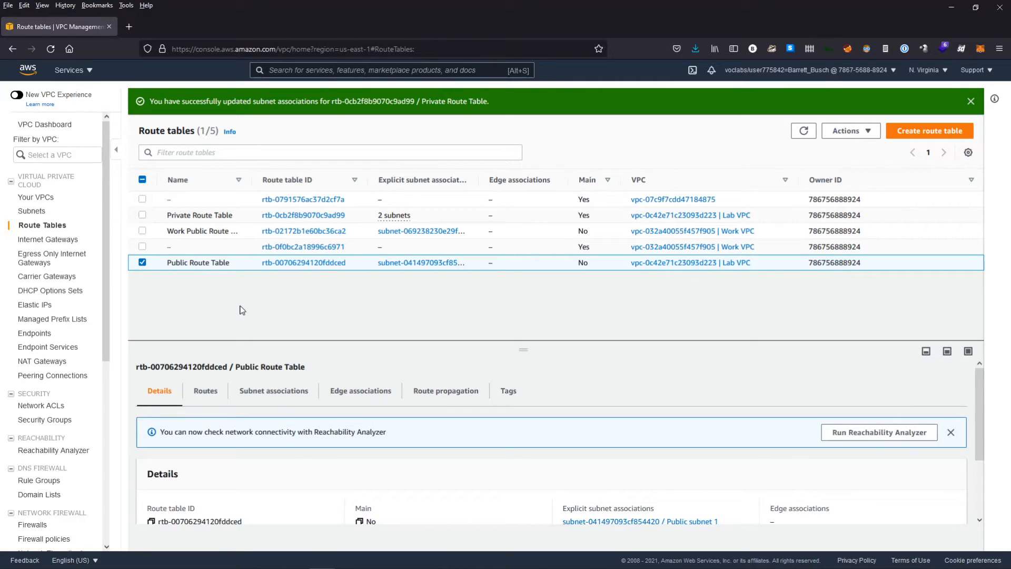
- Add Public Subnet 2 to the subnet associations of Public Route Table and review the saved associations and details
{"action": "left_click", "coordinate": [279, 397]}
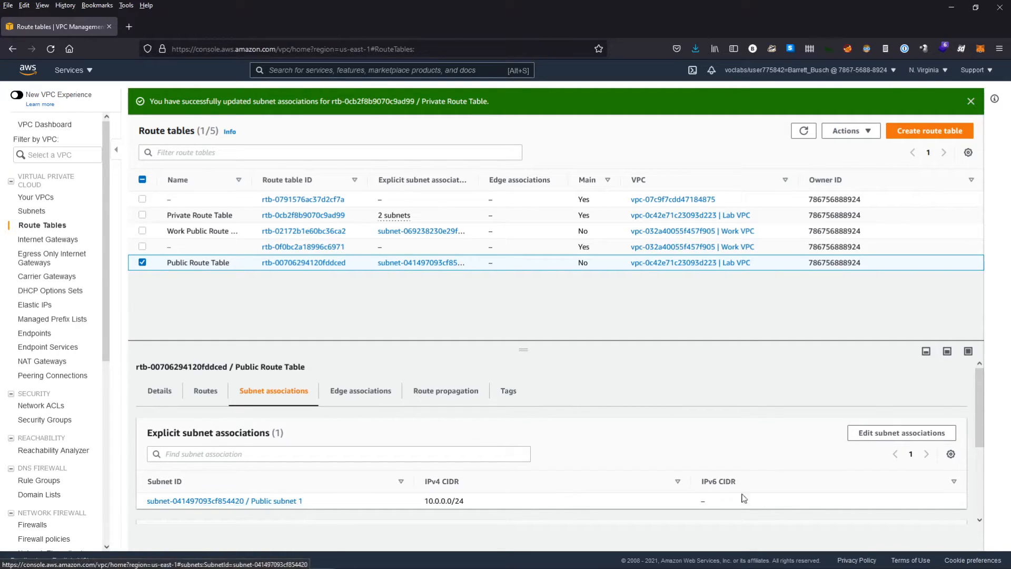
{"action": "left_click", "coordinate": [906, 432]}
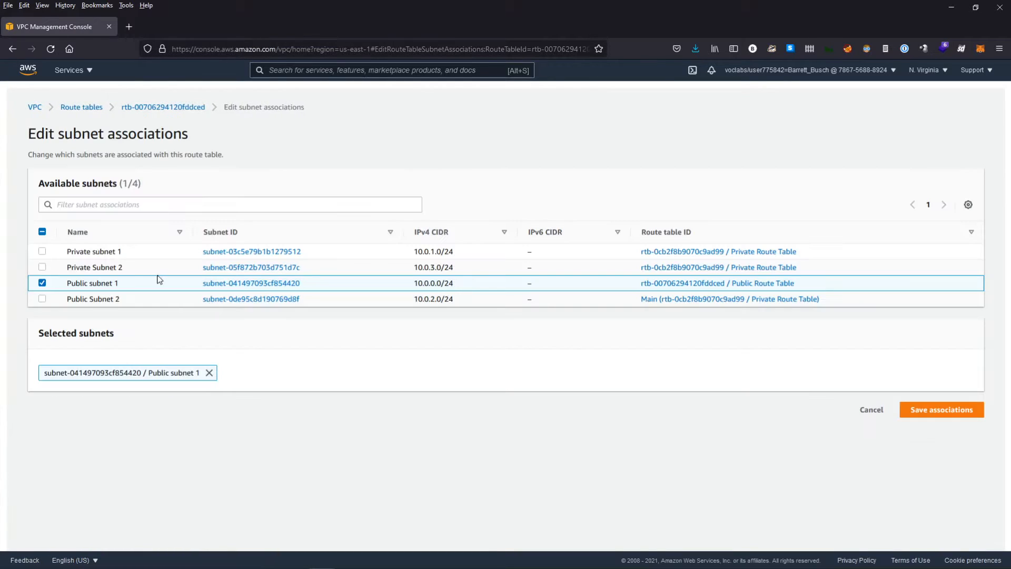
{"action": "left_click", "coordinate": [41, 299]}
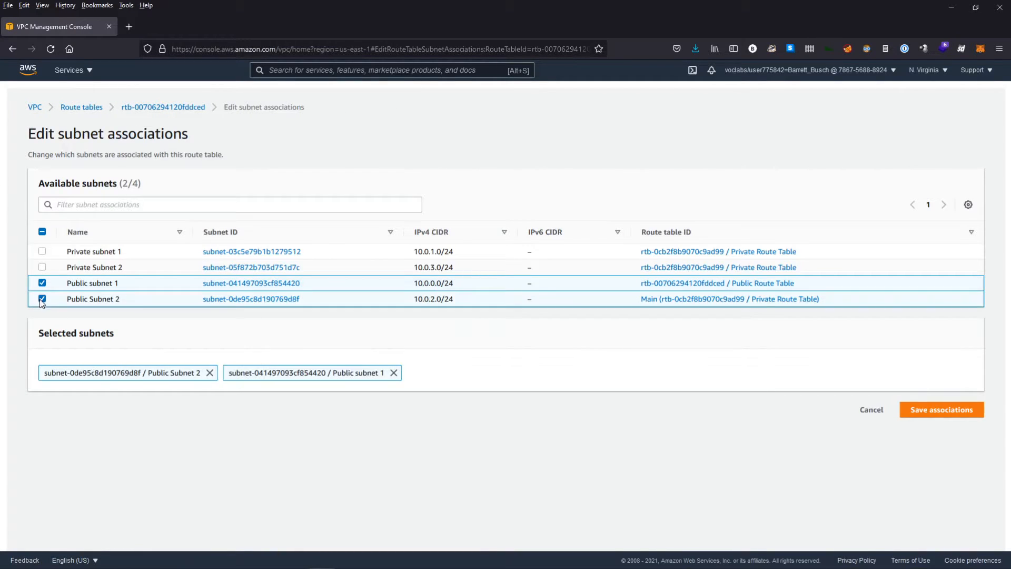
{"action": "left_click", "coordinate": [931, 411]}
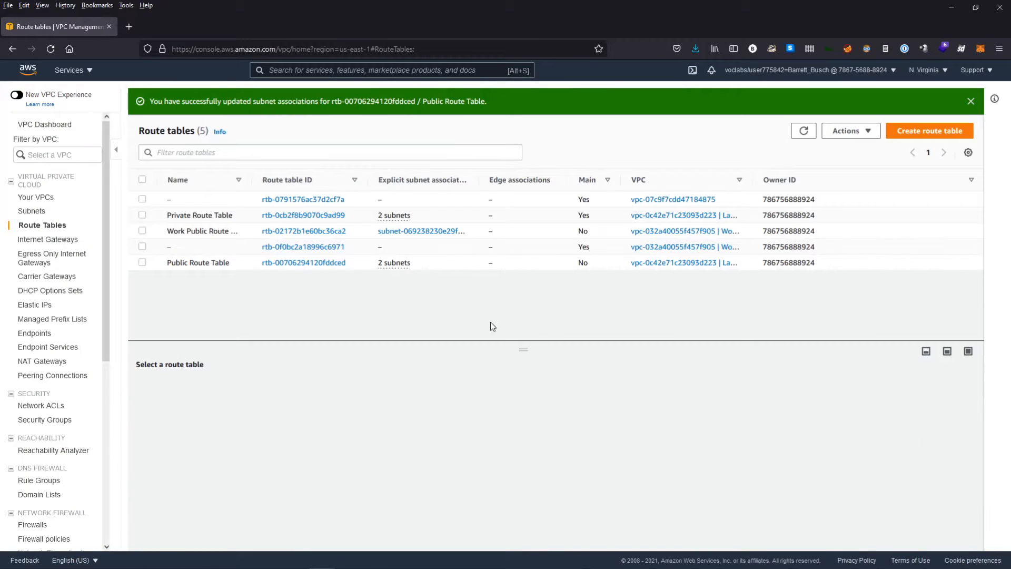
{"action": "left_click", "coordinate": [142, 262]}
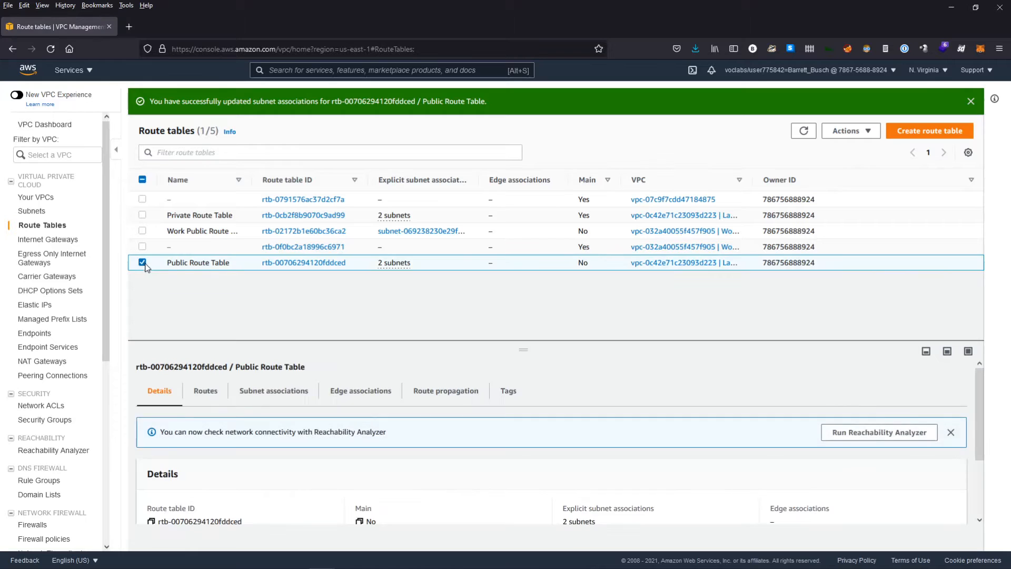
{"action": "left_click", "coordinate": [252, 390]}
{"action": "scroll", "coordinate": [358, 439], "scroll_direction": "down", "scroll_amount": 2}
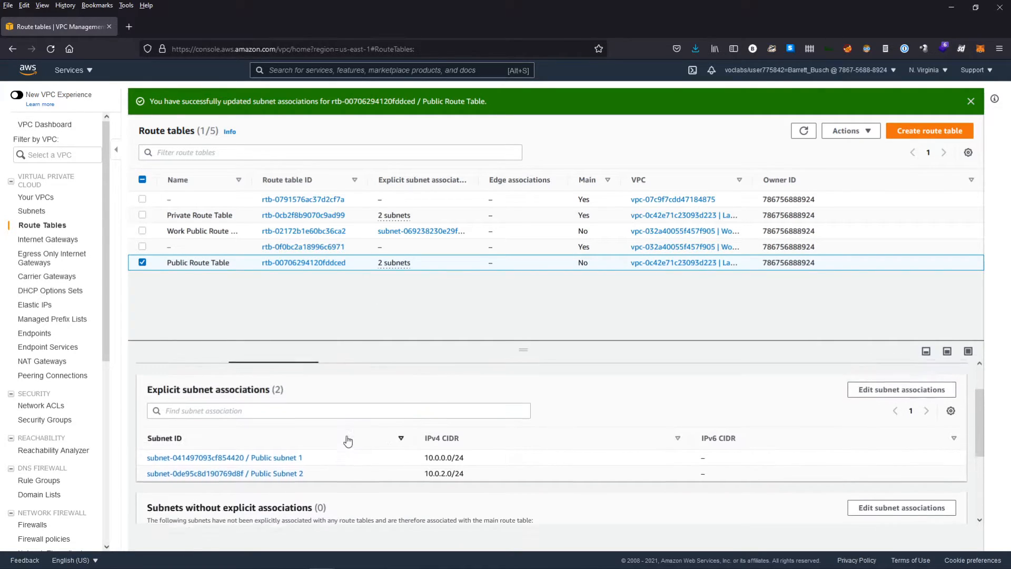
{"action": "scroll", "coordinate": [348, 441], "scroll_direction": "up", "scroll_amount": 2}
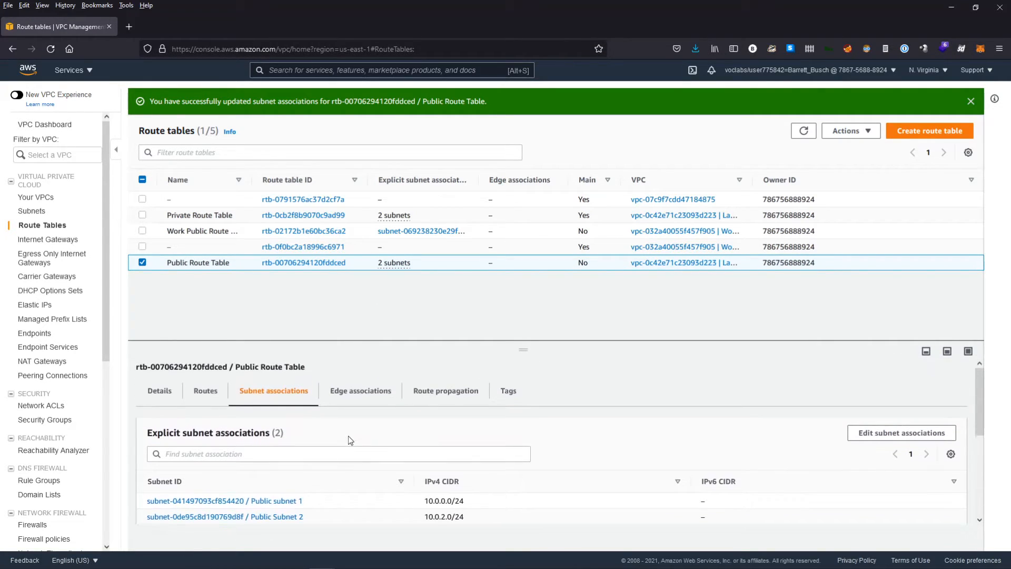
{"action": "left_click", "coordinate": [159, 395]}
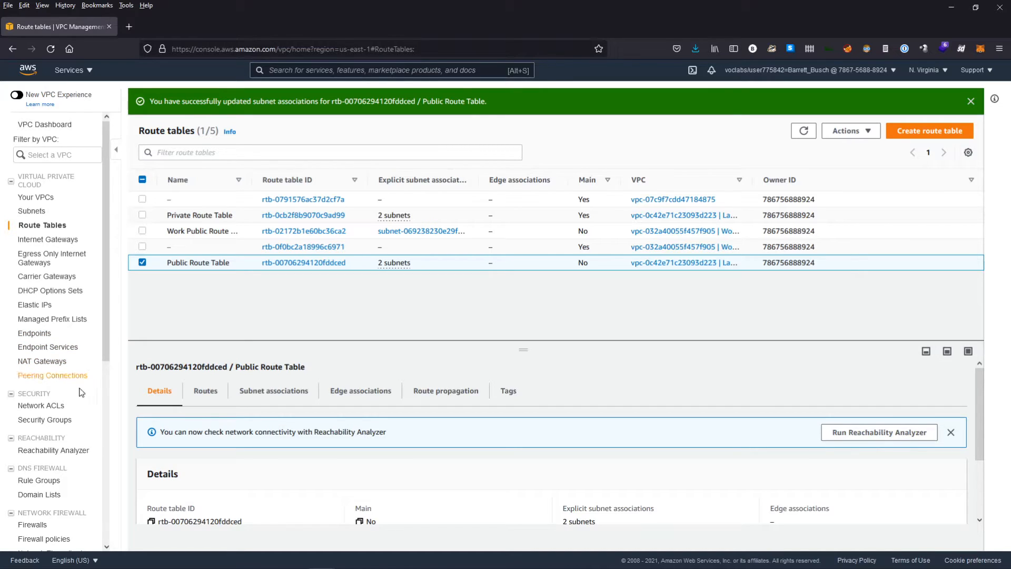
- Start a new security group named "Web Security Group" with description "Enable HTTP acces" in Lab VPC
{"action": "left_click", "coordinate": [58, 421]}
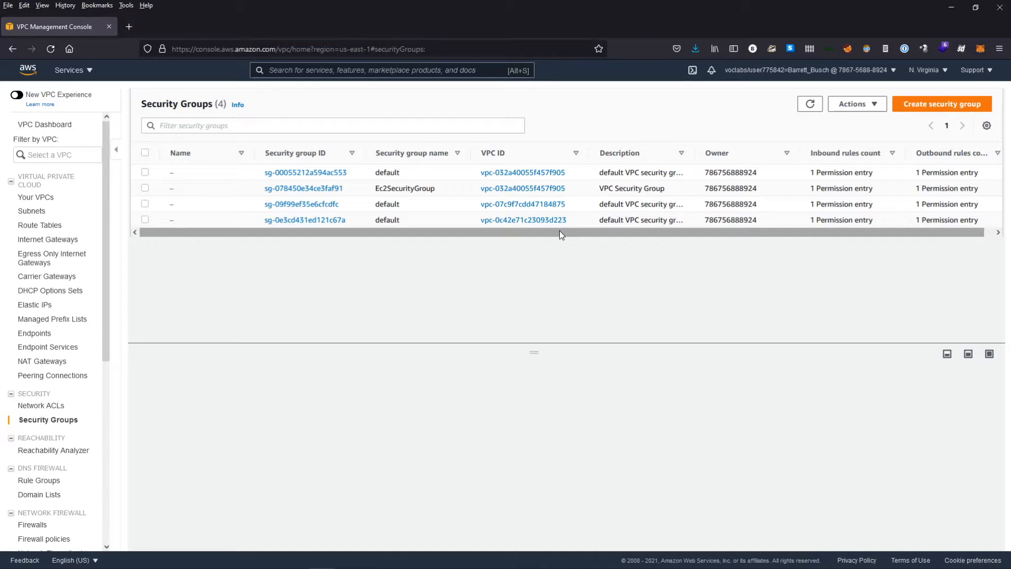
{"action": "left_click", "coordinate": [946, 104]}
{"action": "left_click", "coordinate": [206, 230]}
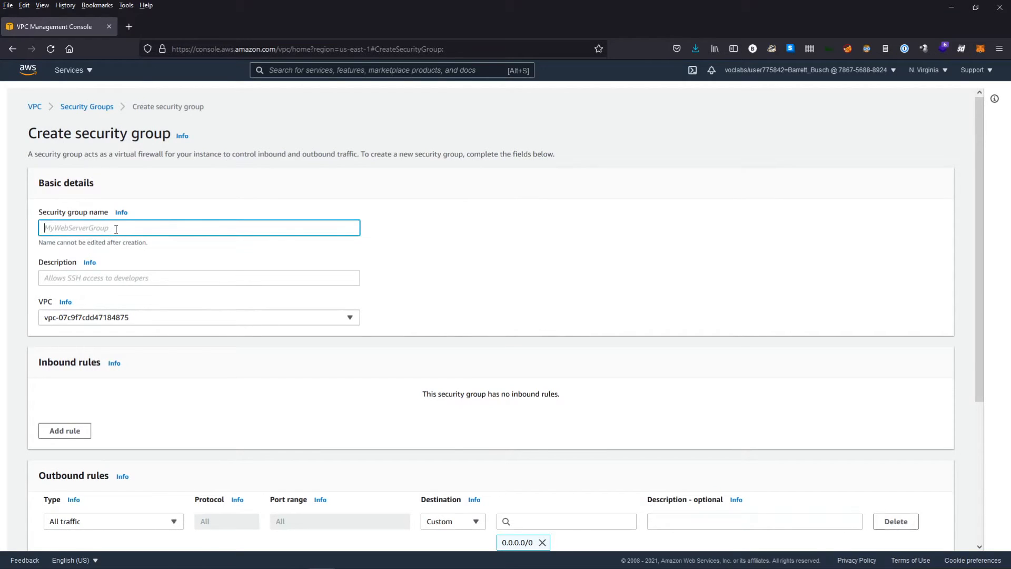
{"action": "type", "text": "Web Security Group"}
{"action": "key", "text": "Tab"}
{"action": "key", "text": "Tab"}
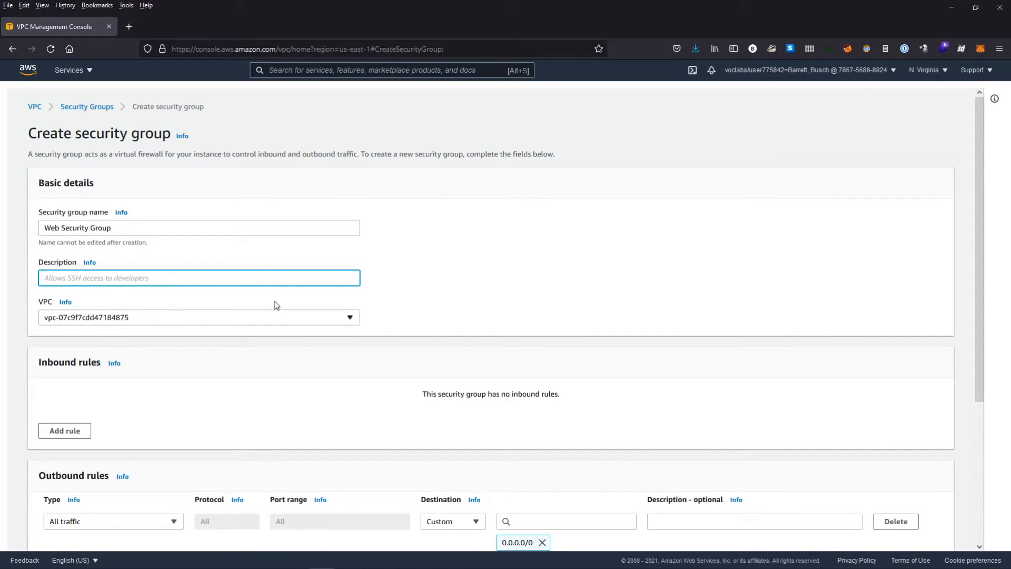
{"action": "type", "text": "Enable HTTP acces"}
{"action": "left_click", "coordinate": [199, 318]}
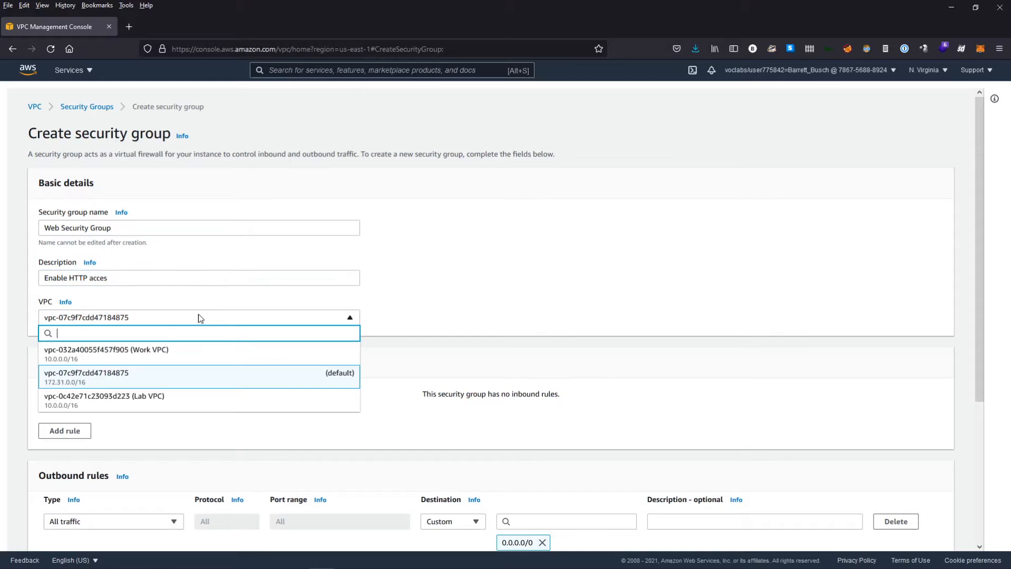
{"action": "left_click", "coordinate": [143, 403]}
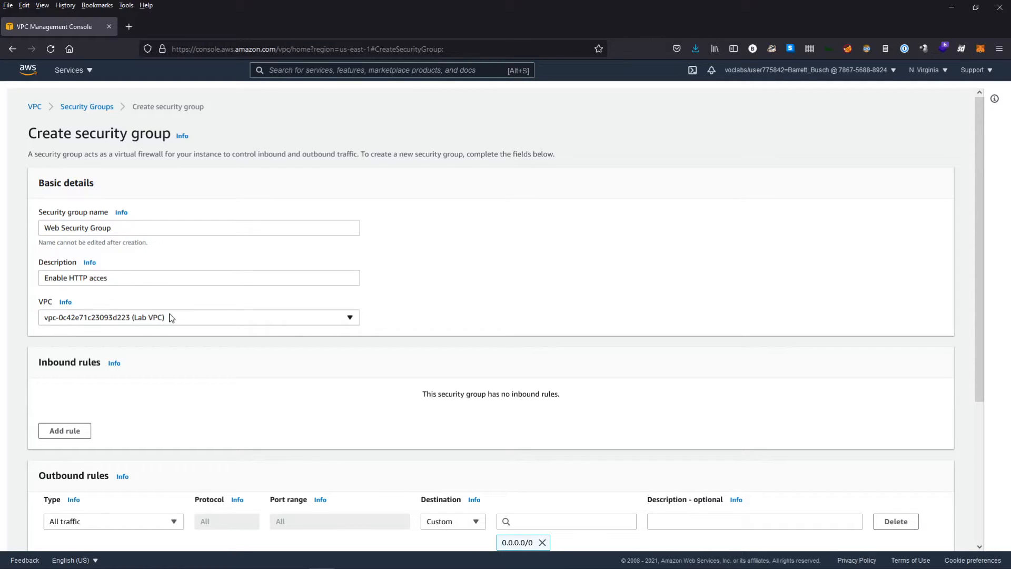
- Add an inbound rule of type HTTP to the new security group
{"action": "scroll", "coordinate": [172, 317], "scroll_direction": "down", "scroll_amount": 1}
{"action": "left_click", "coordinate": [60, 394]}
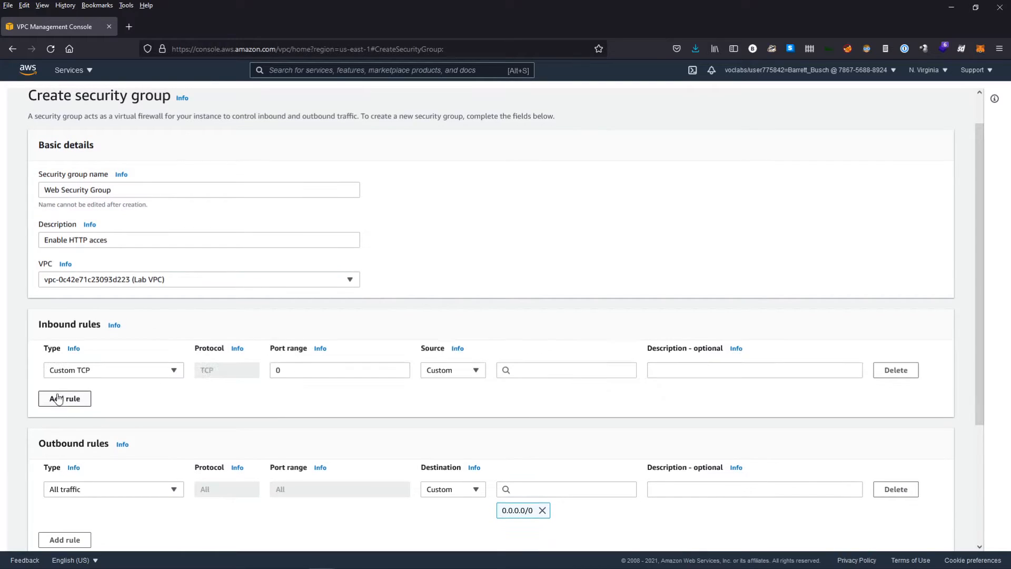
{"action": "left_click", "coordinate": [174, 375]}
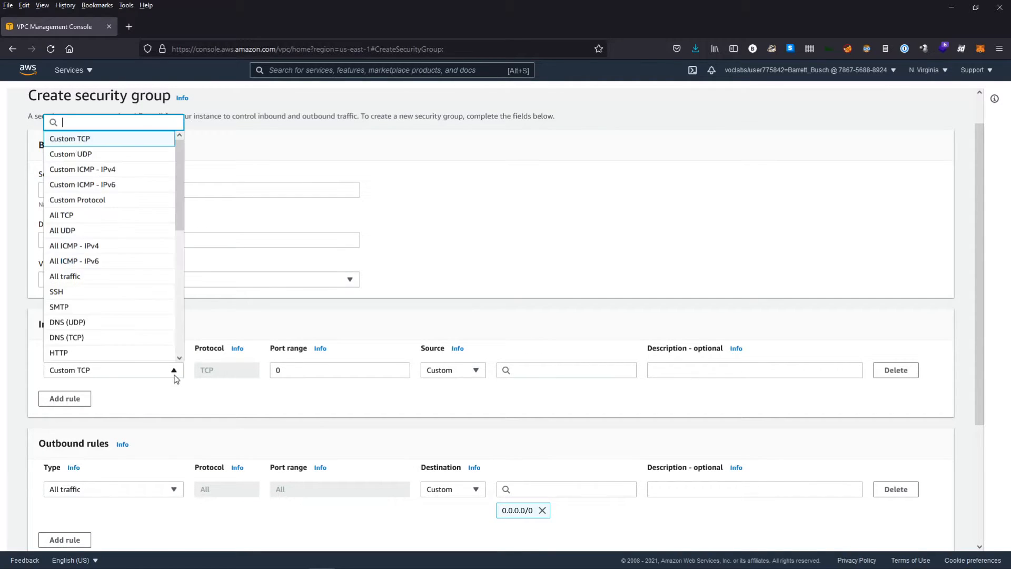
{"action": "scroll", "coordinate": [100, 326], "scroll_direction": "down", "scroll_amount": 1}
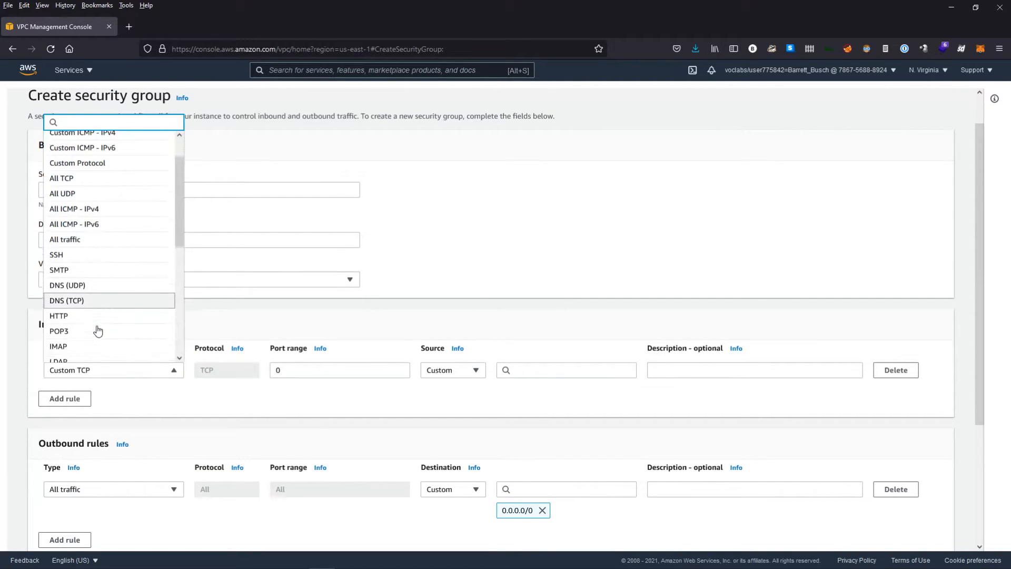
{"action": "scroll", "coordinate": [113, 310], "scroll_direction": "down", "scroll_amount": 2}
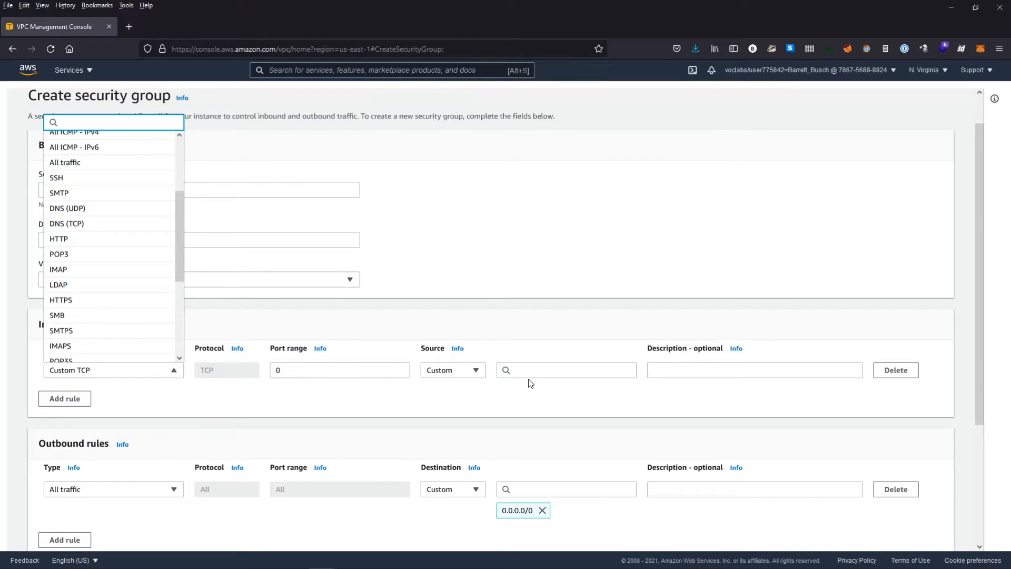
{"action": "left_click", "coordinate": [71, 248]}
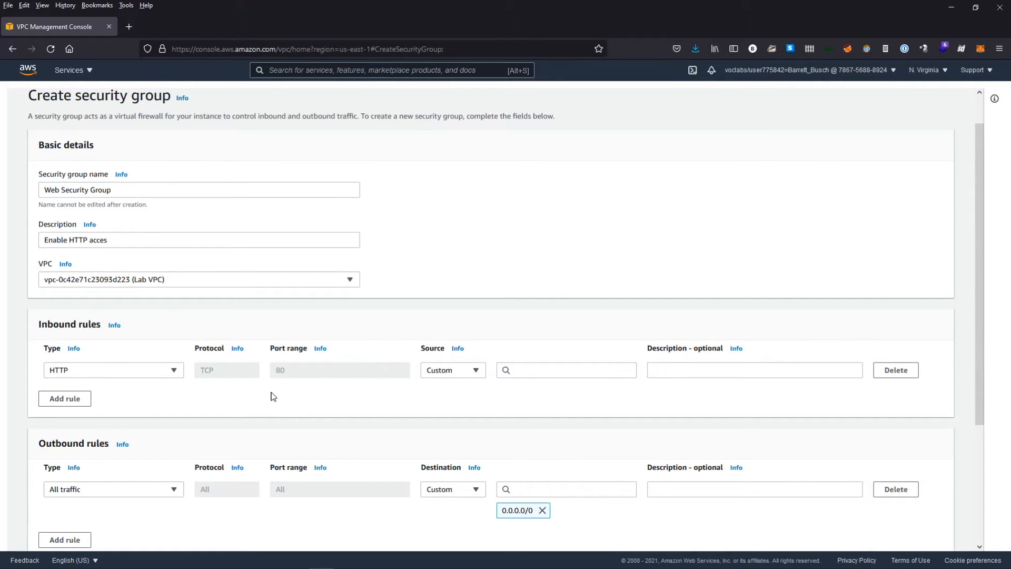
- Switch the inbound rule's type to HTTPS and back to HTTP to compare their port ranges
{"action": "left_click", "coordinate": [178, 380]}
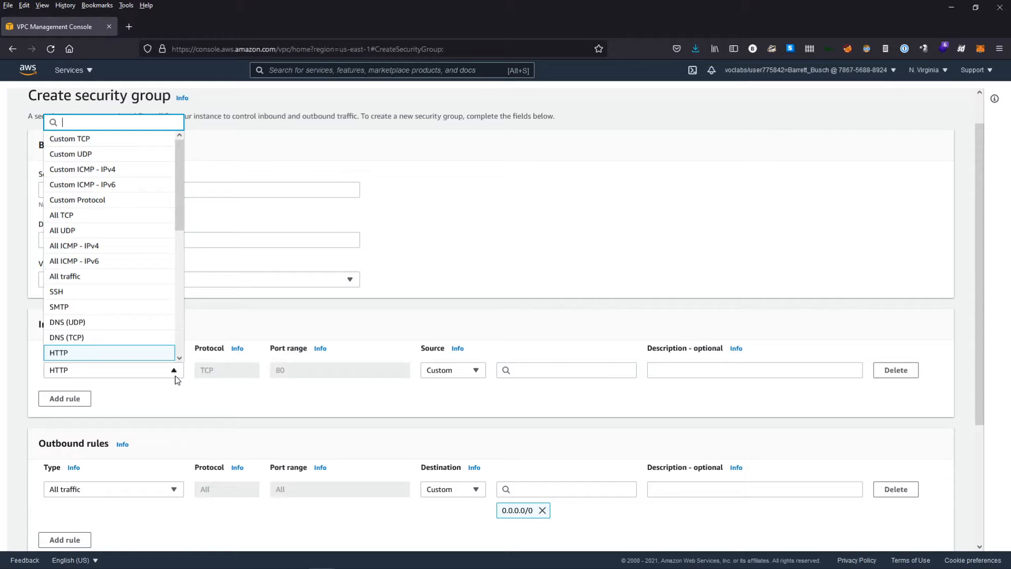
{"action": "scroll", "coordinate": [178, 380], "scroll_direction": "down", "scroll_amount": 2}
{"action": "scroll", "coordinate": [172, 354], "scroll_direction": "up", "scroll_amount": 2}
{"action": "scroll", "coordinate": [87, 299], "scroll_direction": "down", "scroll_amount": 2}
{"action": "left_click", "coordinate": [69, 304]}
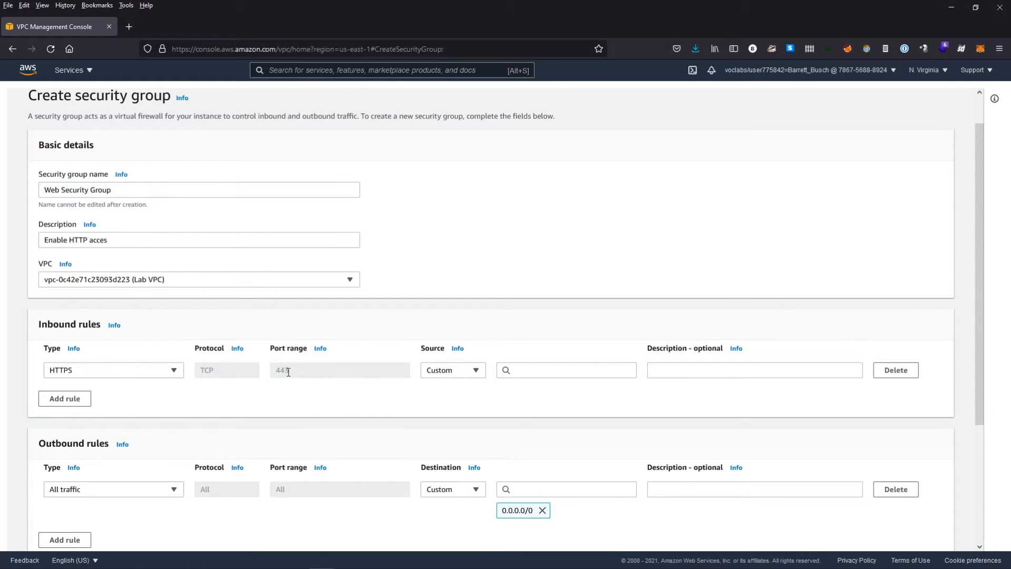
{"action": "left_click", "coordinate": [174, 371]}
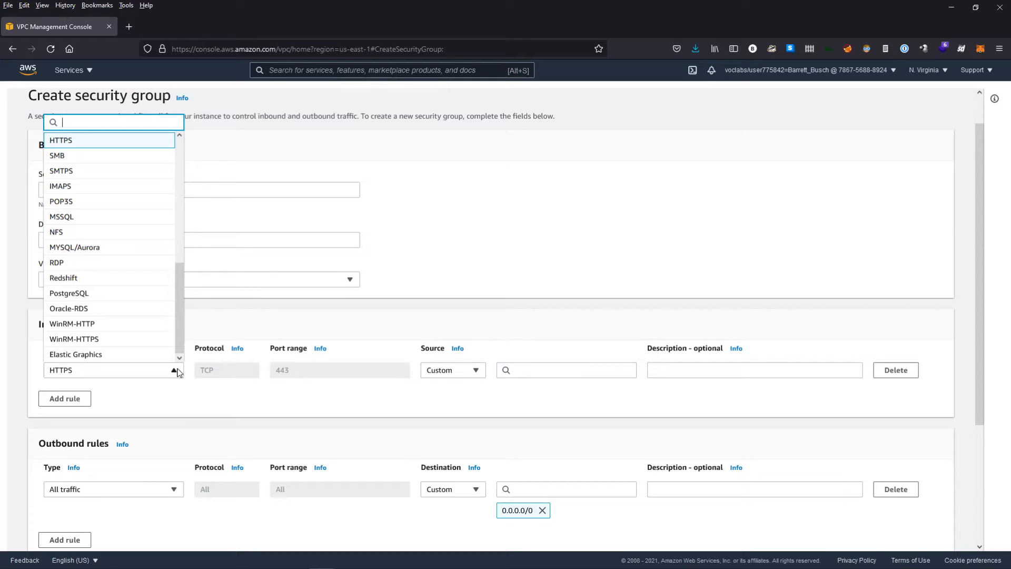
{"action": "scroll", "coordinate": [135, 300], "scroll_direction": "up", "scroll_amount": 3}
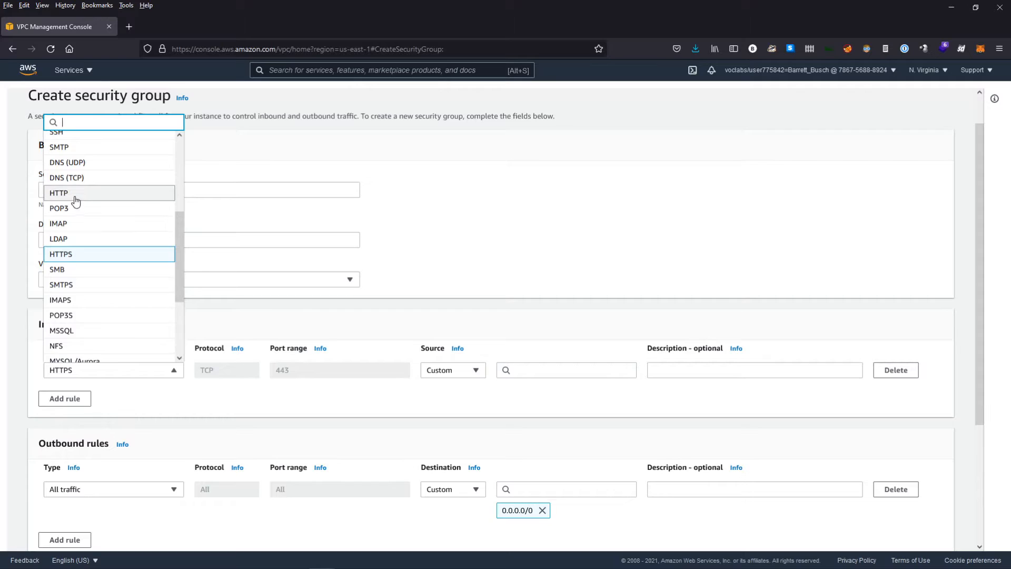
{"action": "left_click", "coordinate": [69, 195]}
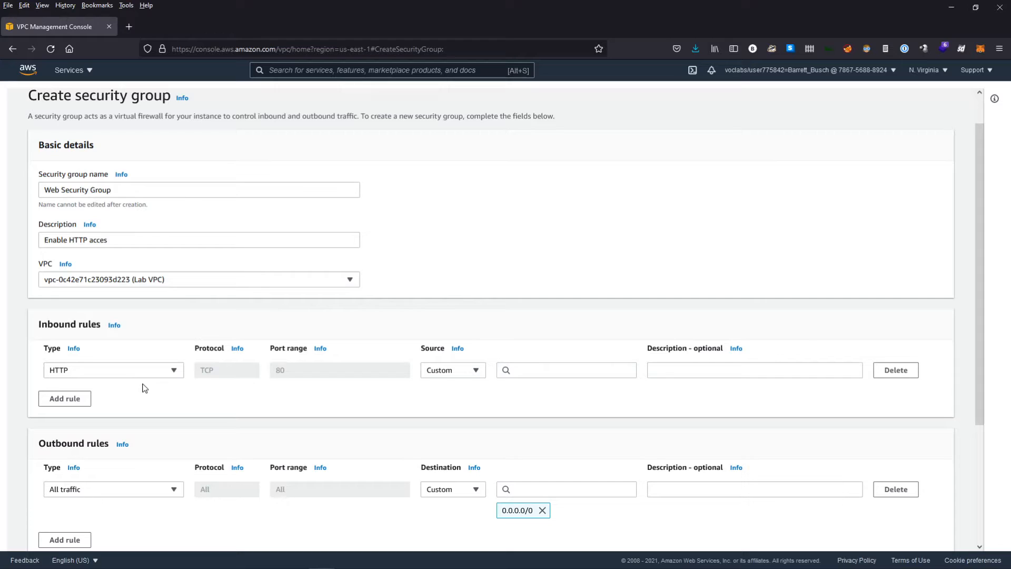
{"action": "left_click", "coordinate": [166, 370]}
{"action": "scroll", "coordinate": [144, 345], "scroll_direction": "down", "scroll_amount": 2}
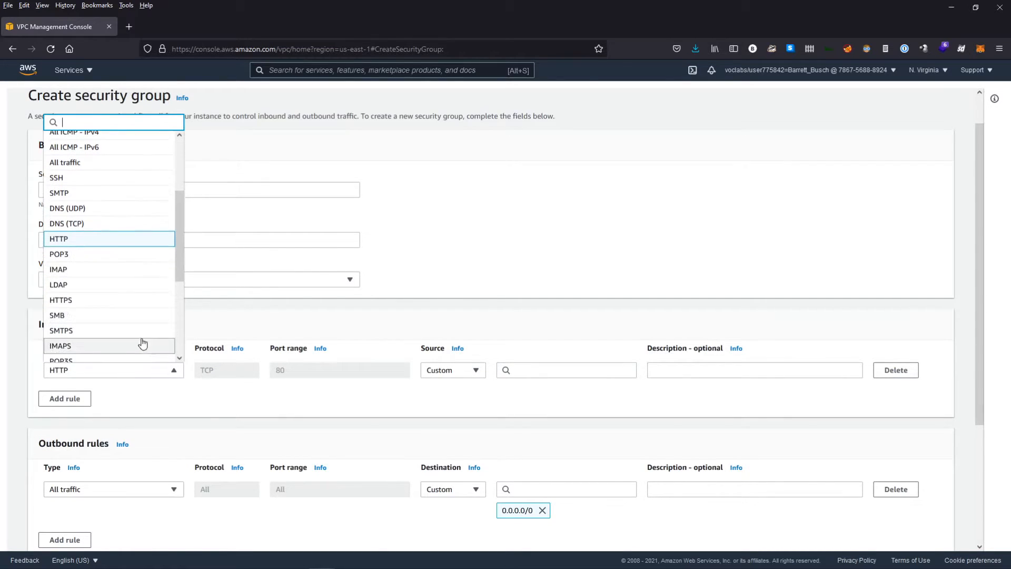
{"action": "left_click", "coordinate": [220, 414]}
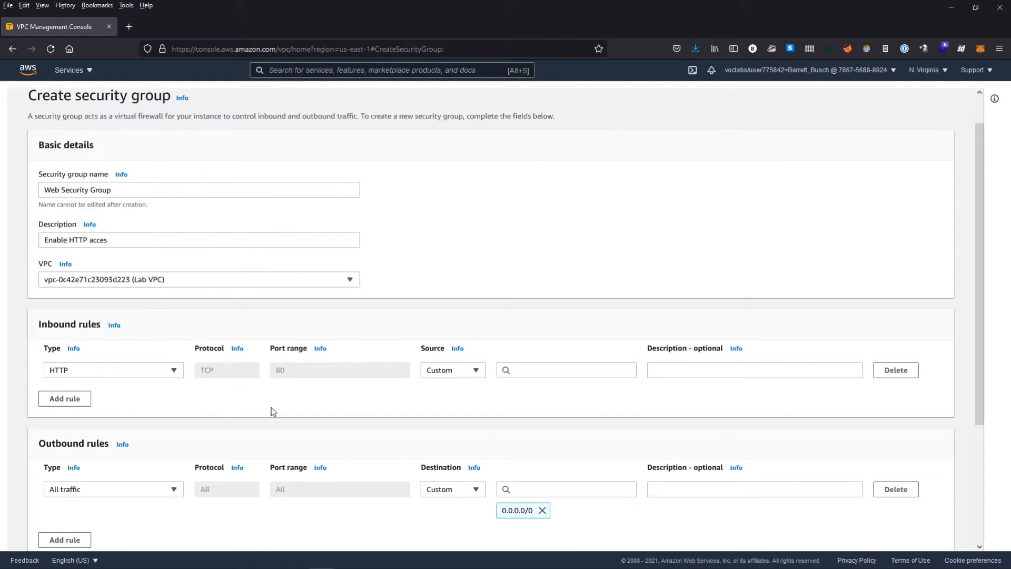
- Set the HTTP rule's source to 0.0.0.0/0 with description "Permit web requests", create the security group and check the saved rule
{"action": "left_click", "coordinate": [524, 372]}
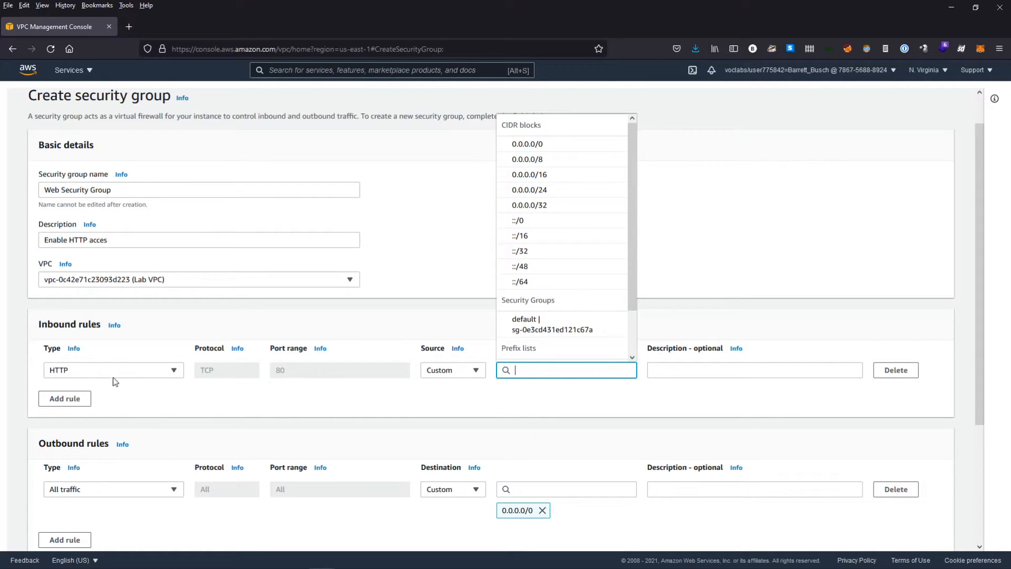
{"action": "left_click", "coordinate": [545, 144]}
{"action": "left_click", "coordinate": [721, 375]}
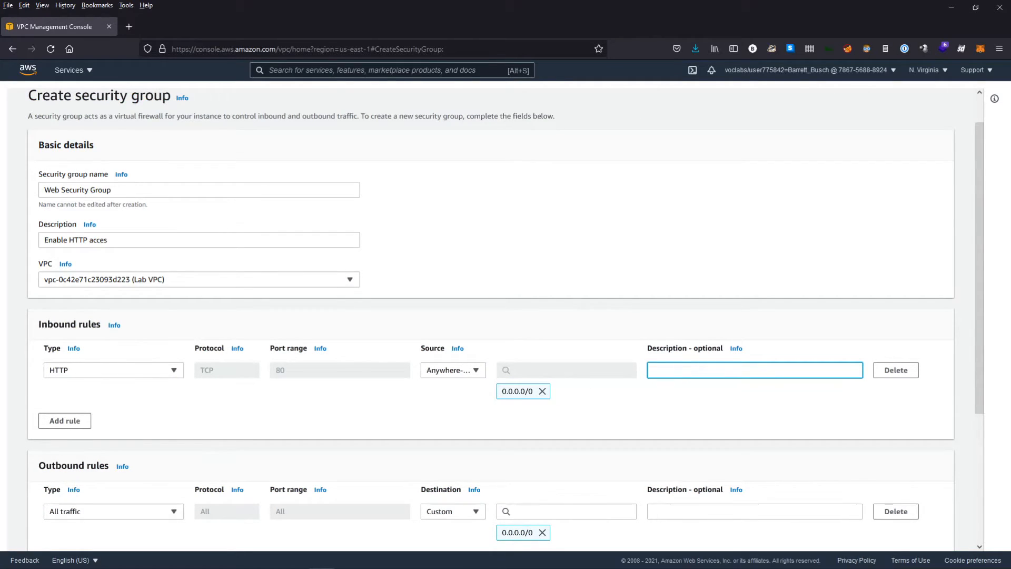
{"action": "type", "text": "Permit web requests"}
{"action": "scroll", "coordinate": [684, 460], "scroll_direction": "down", "scroll_amount": 2}
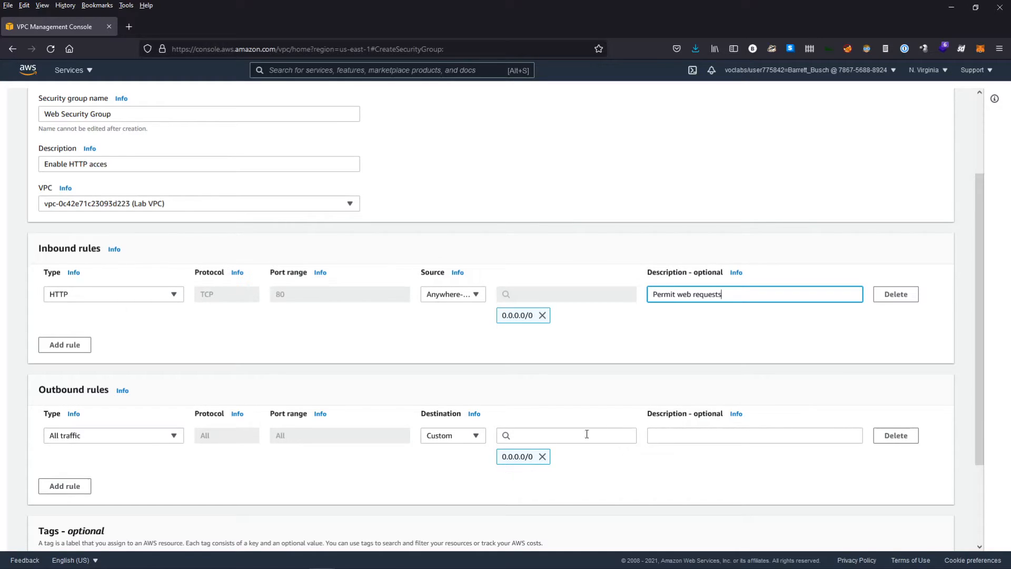
{"action": "scroll", "coordinate": [495, 498], "scroll_direction": "down", "scroll_amount": 3}
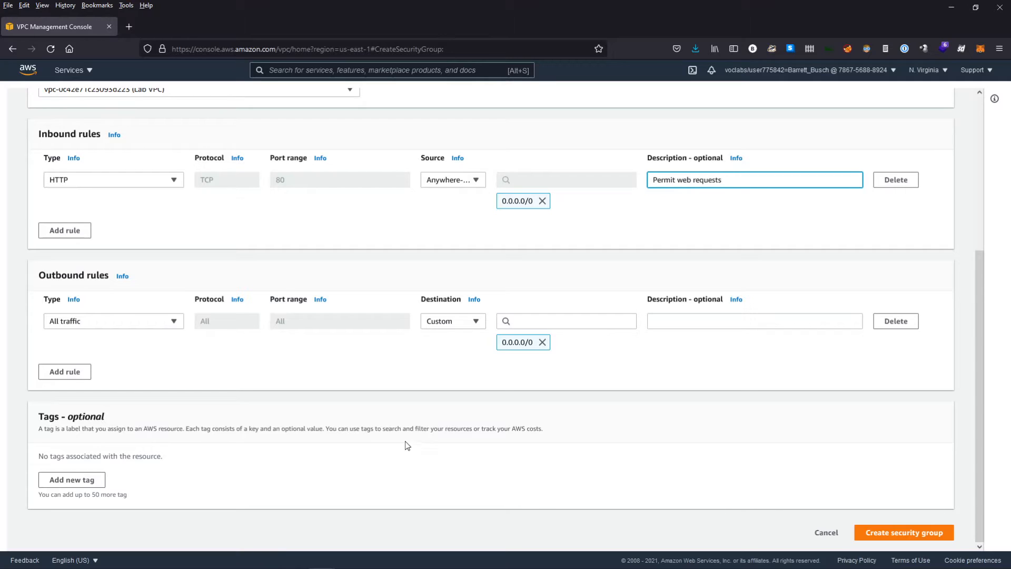
{"action": "left_click", "coordinate": [914, 535]}
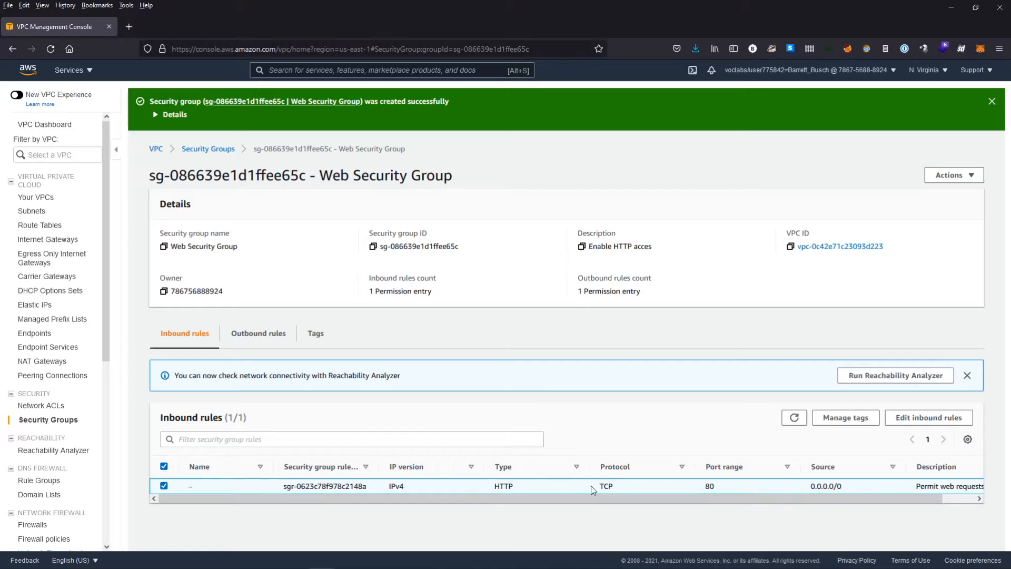
{"action": "left_click_drag", "start_coordinate": [851, 487], "coordinate": [810, 495]}
- Find the EC2 service by searching for "ec2" and open its list of instances
{"action": "key", "text": "alt+s"}
{"action": "type", "text": "ec2"}
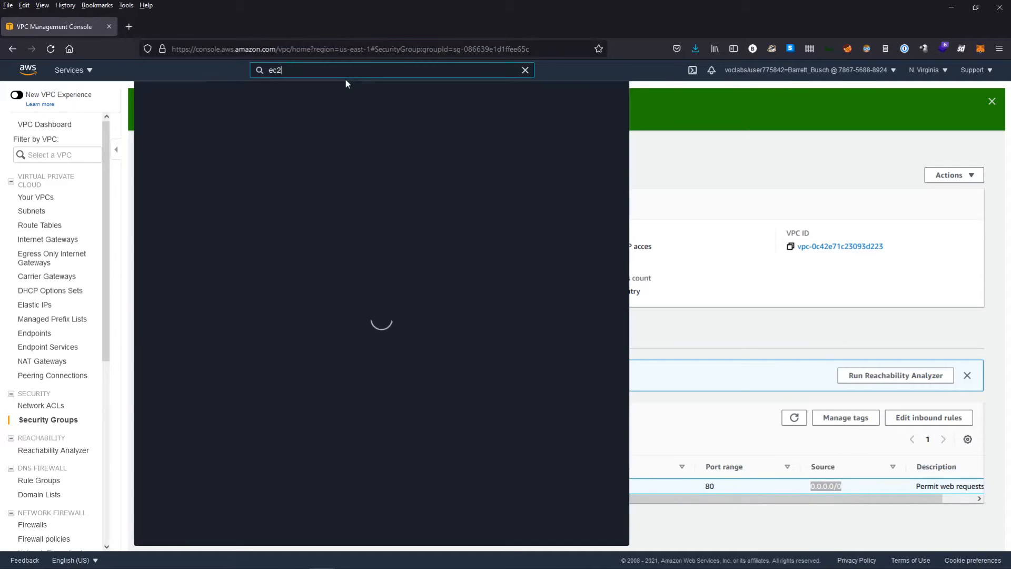
{"action": "left_click", "coordinate": [300, 156]}
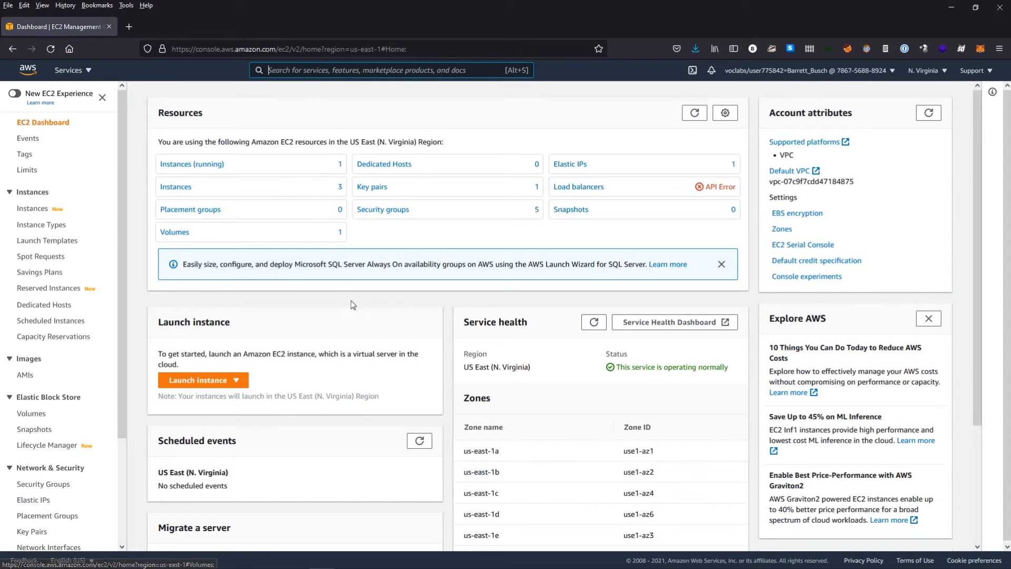
{"action": "left_click", "coordinate": [238, 381]}
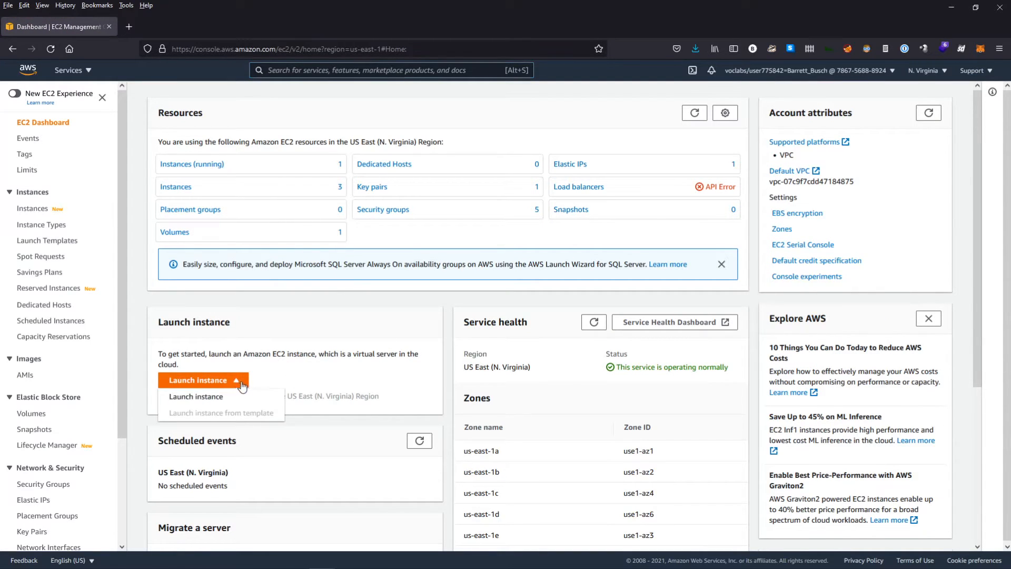
{"action": "left_click", "coordinate": [235, 380]}
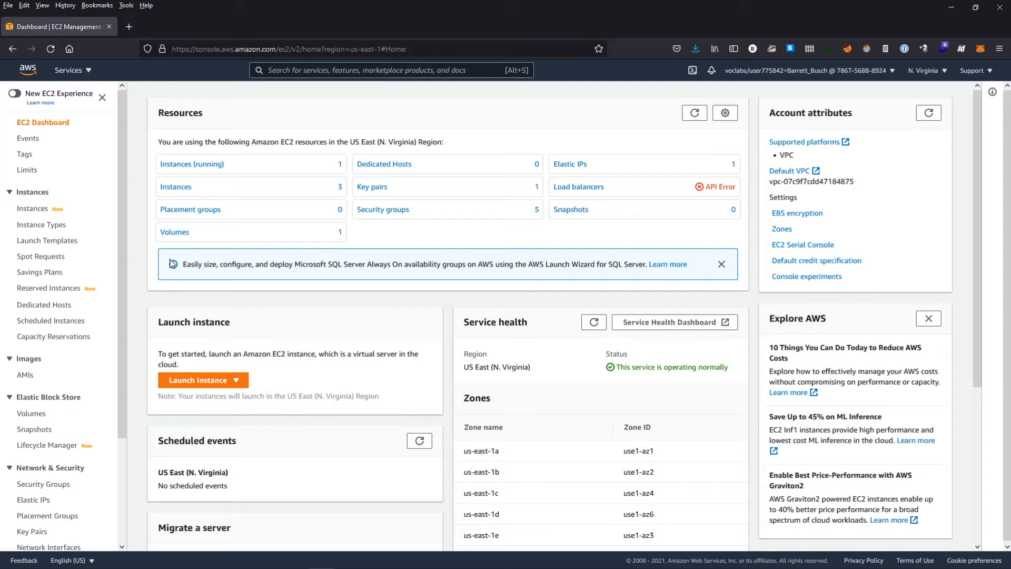
{"action": "left_click", "coordinate": [35, 209]}
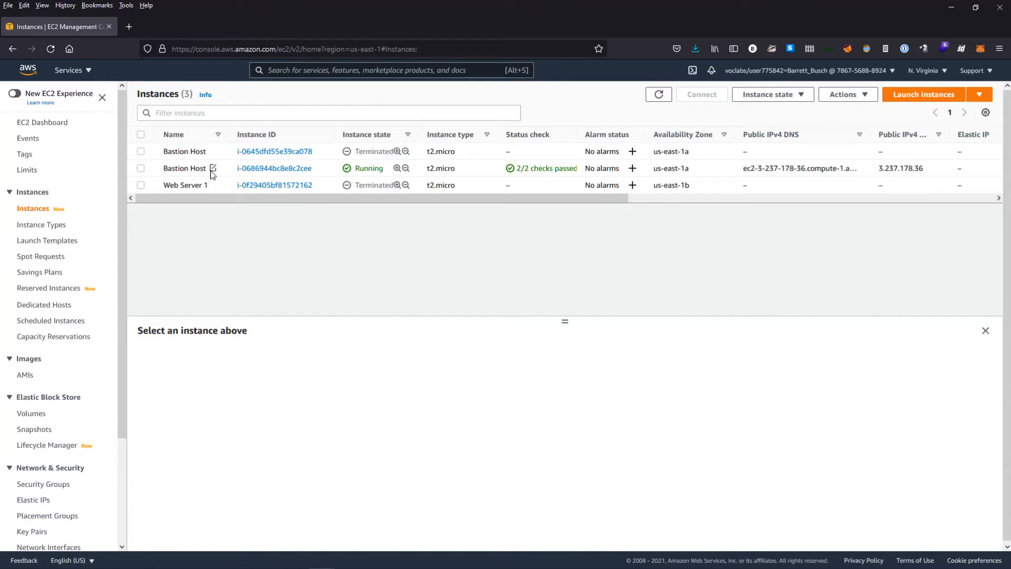
- Examine the running Bastion Host instance's public address and details, leaving no instance selected
{"action": "left_click_drag", "start_coordinate": [162, 168], "coordinate": [930, 170]}
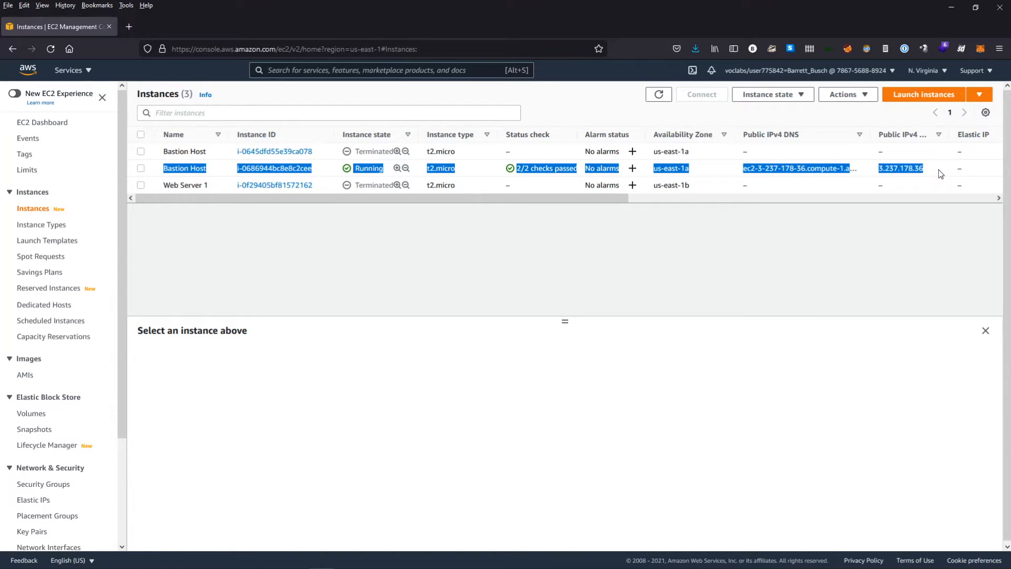
{"action": "left_click", "coordinate": [940, 170]}
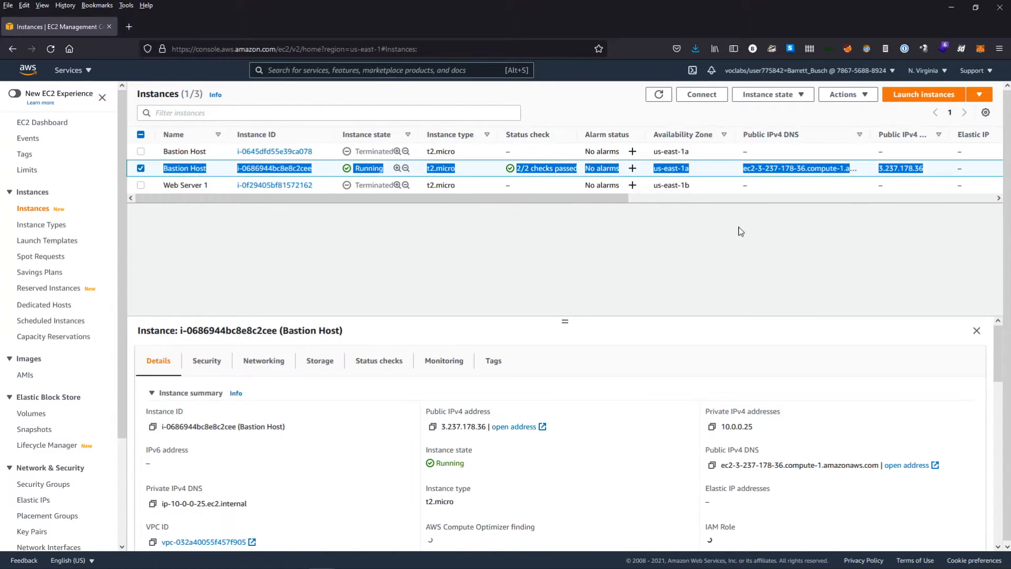
{"action": "left_click", "coordinate": [141, 168]}
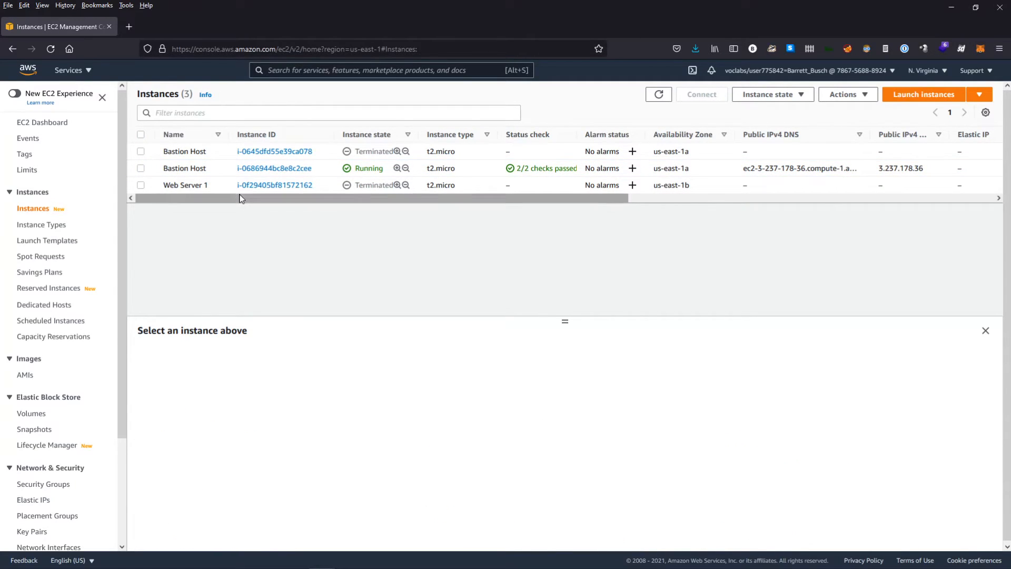
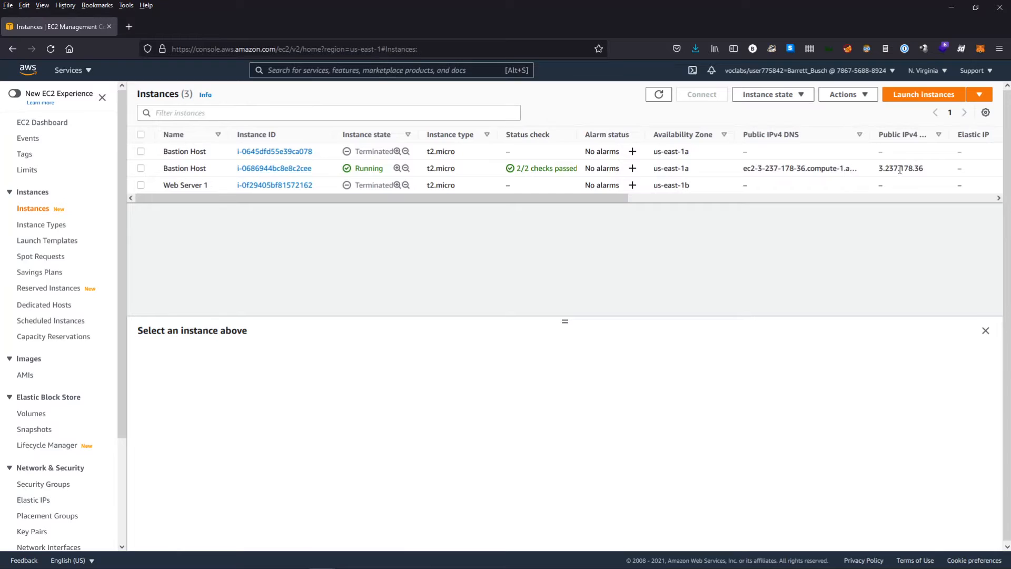
{"action": "left_click_drag", "start_coordinate": [924, 172], "coordinate": [724, 180]}
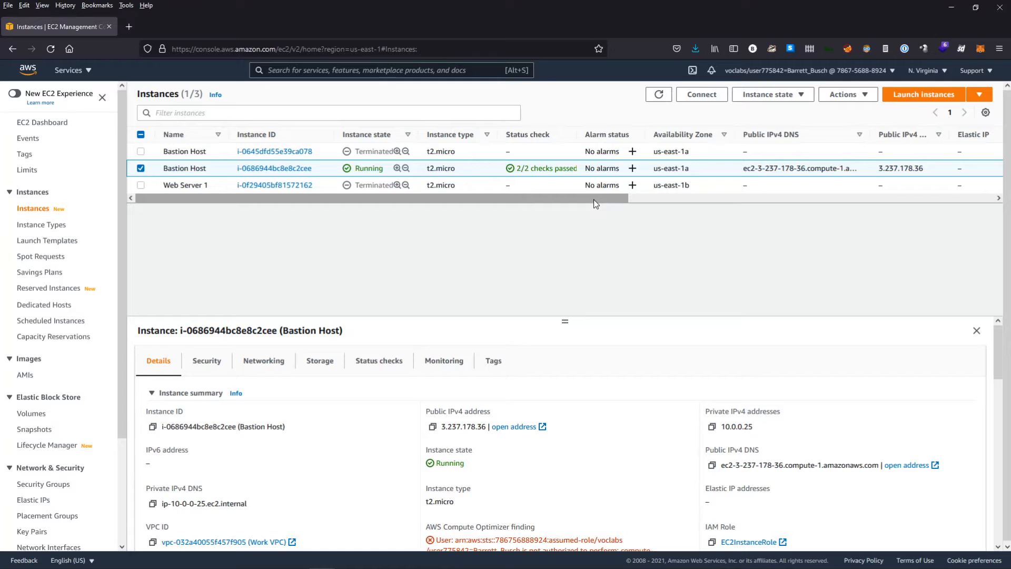
{"action": "left_click", "coordinate": [141, 169]}
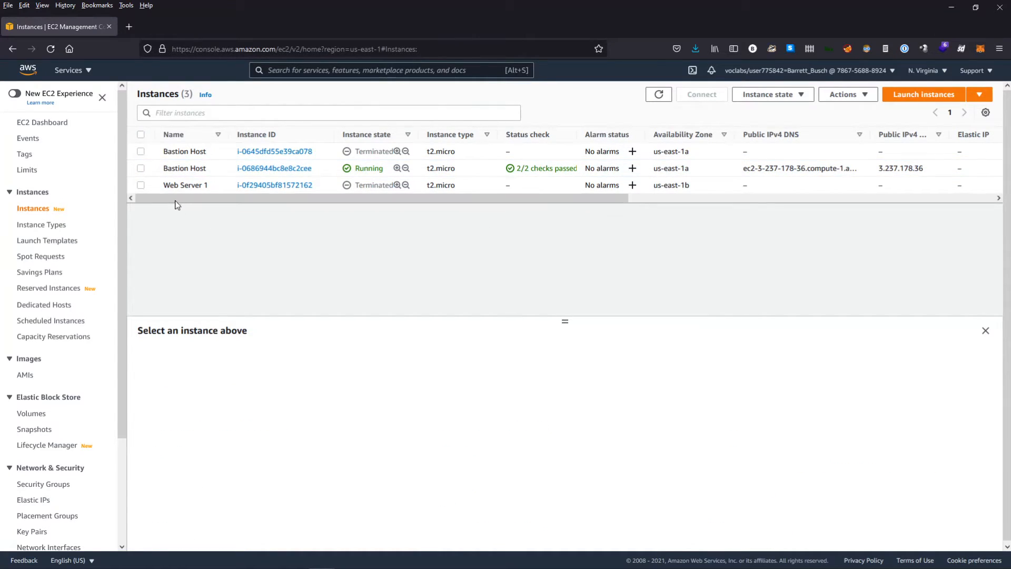
- Start launching a new instance, browse the available machine images and choose the 64-bit (x86) Amazon Linux 2 AMI (HVM), SSD Volume Type
{"action": "left_click", "coordinate": [928, 95]}
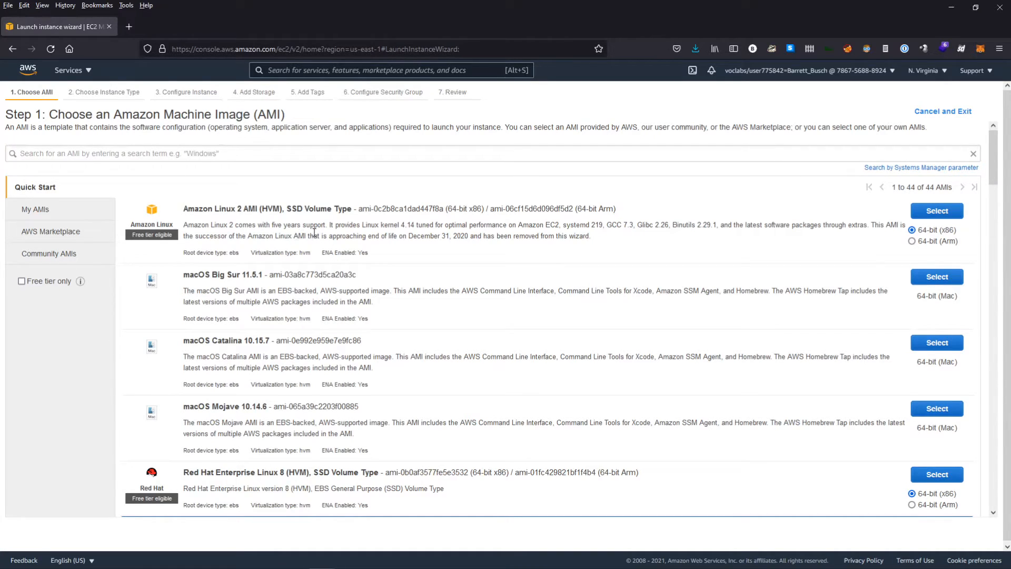
{"action": "scroll", "coordinate": [305, 232], "scroll_direction": "down", "scroll_amount": 3}
{"action": "scroll", "coordinate": [311, 233], "scroll_direction": "up", "scroll_amount": 2}
{"action": "scroll", "coordinate": [305, 228], "scroll_direction": "down", "scroll_amount": 4}
{"action": "scroll", "coordinate": [317, 343], "scroll_direction": "down", "scroll_amount": 5}
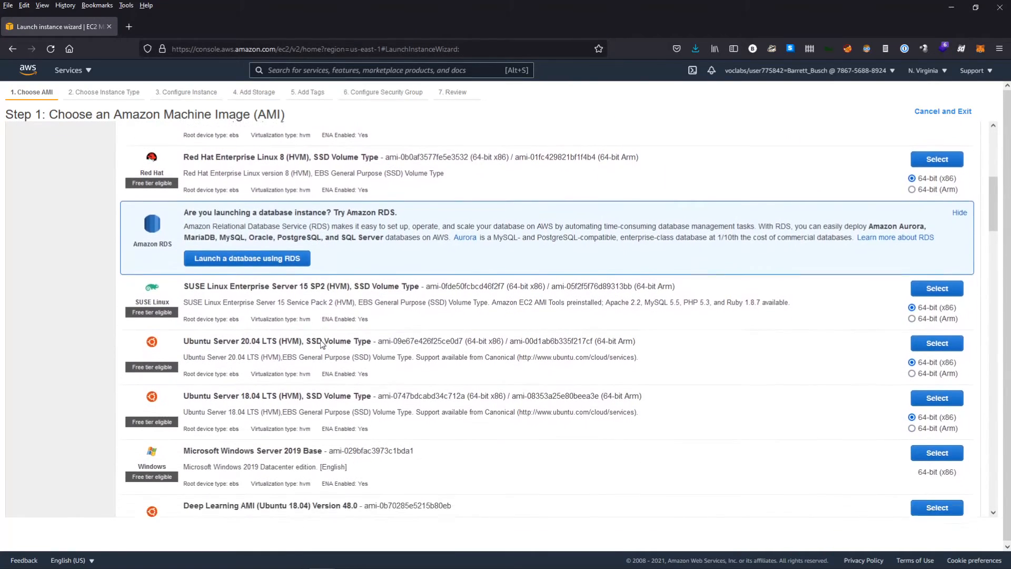
{"action": "scroll", "coordinate": [326, 298], "scroll_direction": "down", "scroll_amount": 12}
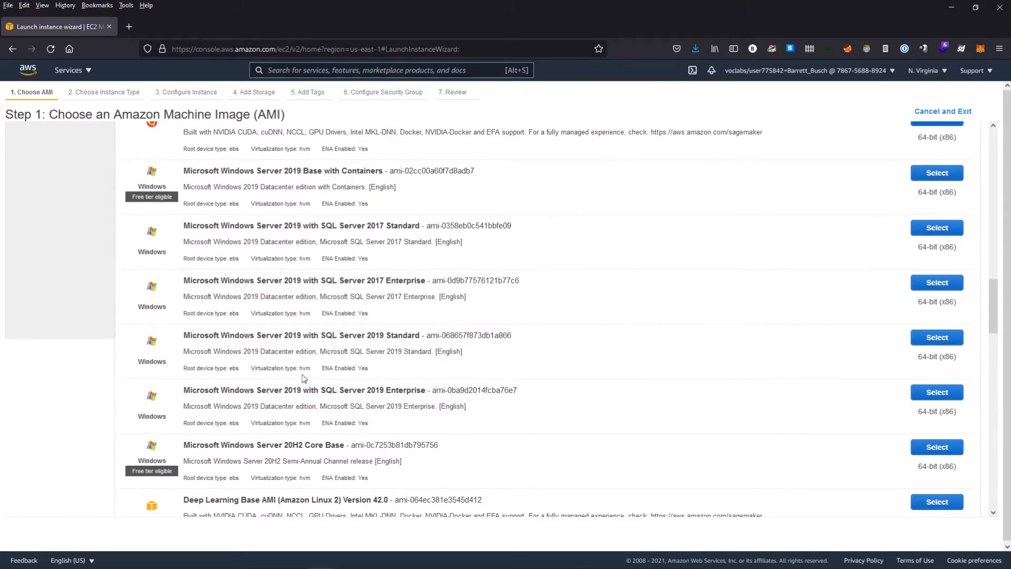
{"action": "scroll", "coordinate": [422, 399], "scroll_direction": "up", "scroll_amount": 12}
{"action": "scroll", "coordinate": [442, 378], "scroll_direction": "up", "scroll_amount": 8}
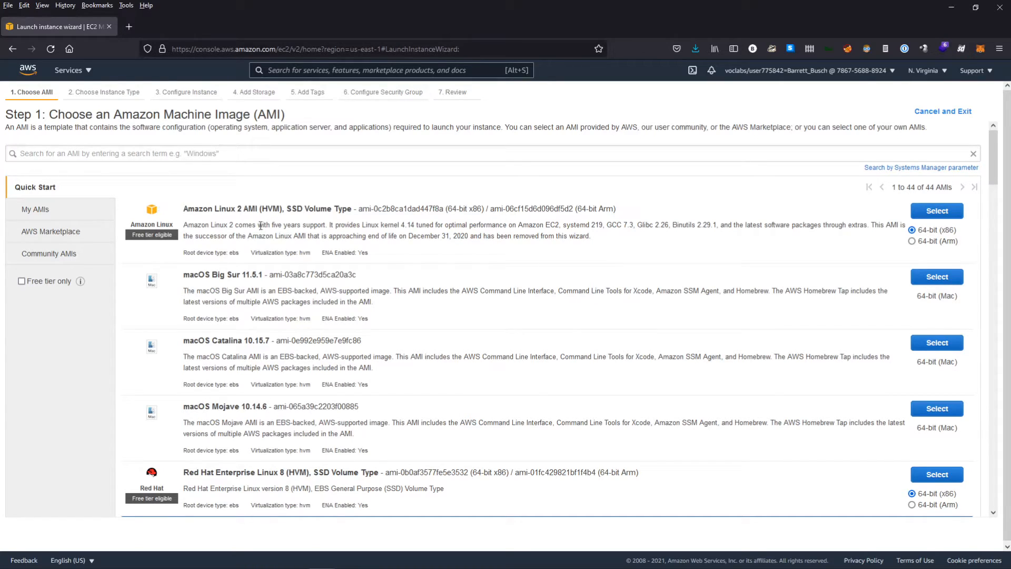
{"action": "left_click_drag", "start_coordinate": [183, 209], "coordinate": [363, 212]}
{"action": "left_click_drag", "start_coordinate": [410, 236], "coordinate": [413, 236]}
{"action": "left_click", "coordinate": [937, 211]}
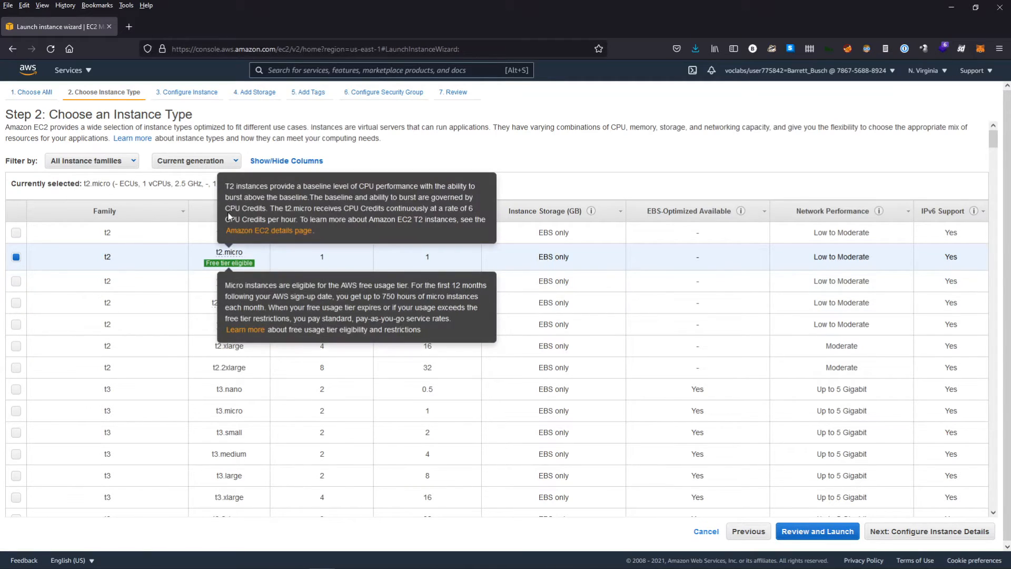
- Compare the vCPUs and memory of the available instance types, keep t2.micro and continue to the instance details
{"action": "mouse_move", "coordinate": [229, 263]}
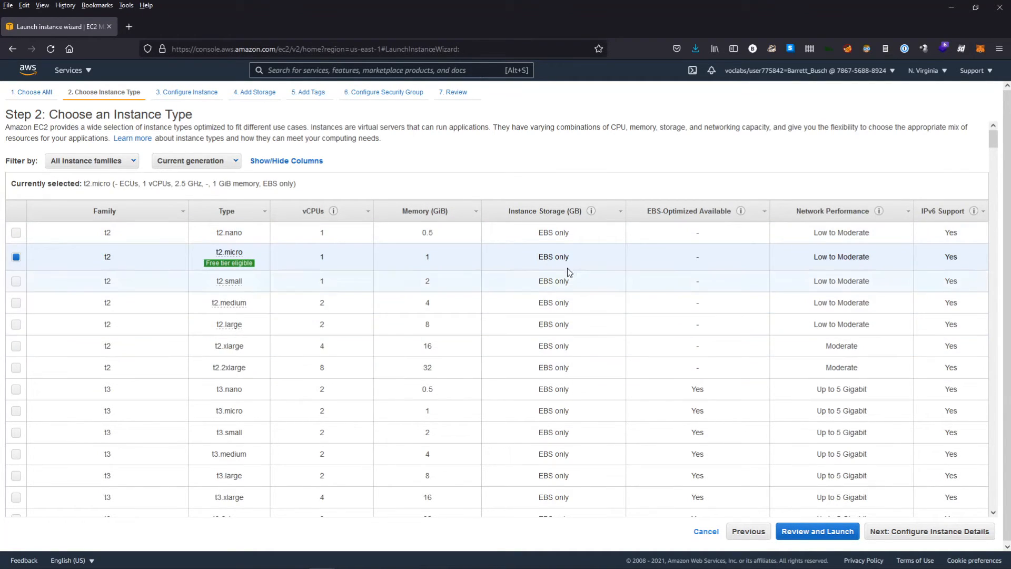
{"action": "scroll", "coordinate": [558, 335], "scroll_direction": "down", "scroll_amount": 7}
{"action": "scroll", "coordinate": [555, 345], "scroll_direction": "up", "scroll_amount": 10}
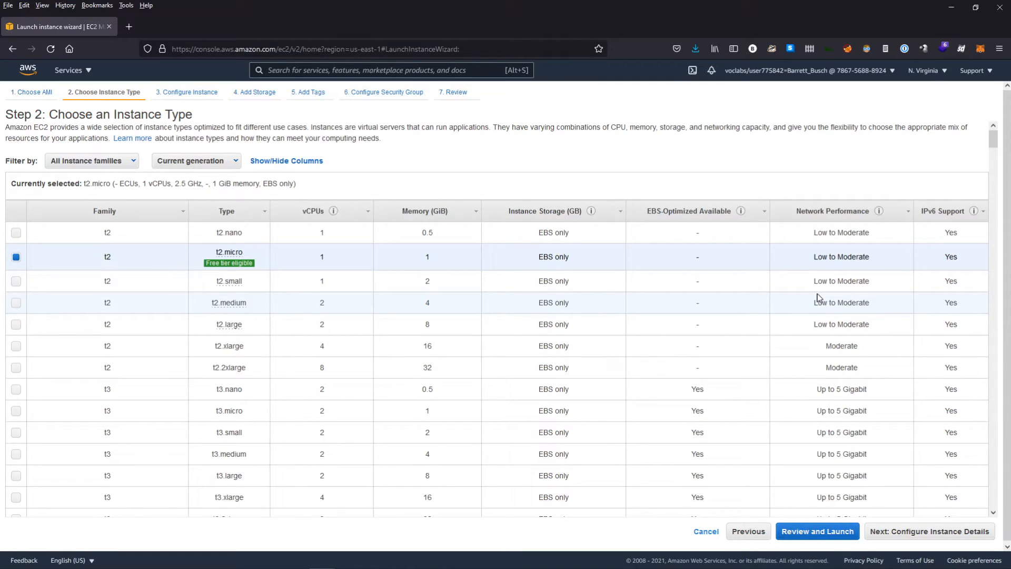
{"action": "scroll", "coordinate": [817, 295], "scroll_direction": "down", "scroll_amount": 3}
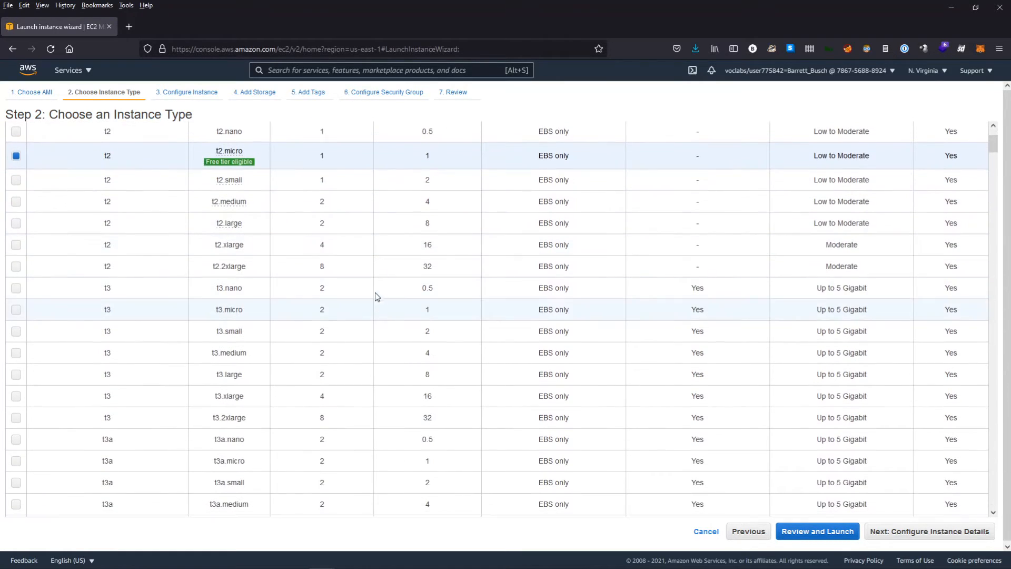
{"action": "scroll", "coordinate": [337, 253], "scroll_direction": "up", "scroll_amount": 3}
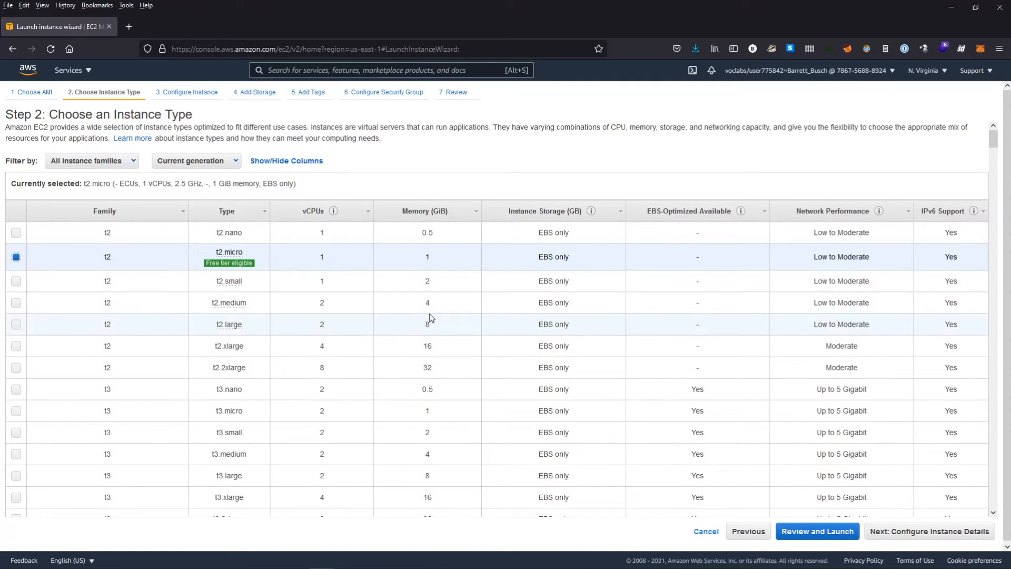
{"action": "scroll", "coordinate": [416, 337], "scroll_direction": "down", "scroll_amount": 3}
{"action": "scroll", "coordinate": [416, 336], "scroll_direction": "down", "scroll_amount": 10}
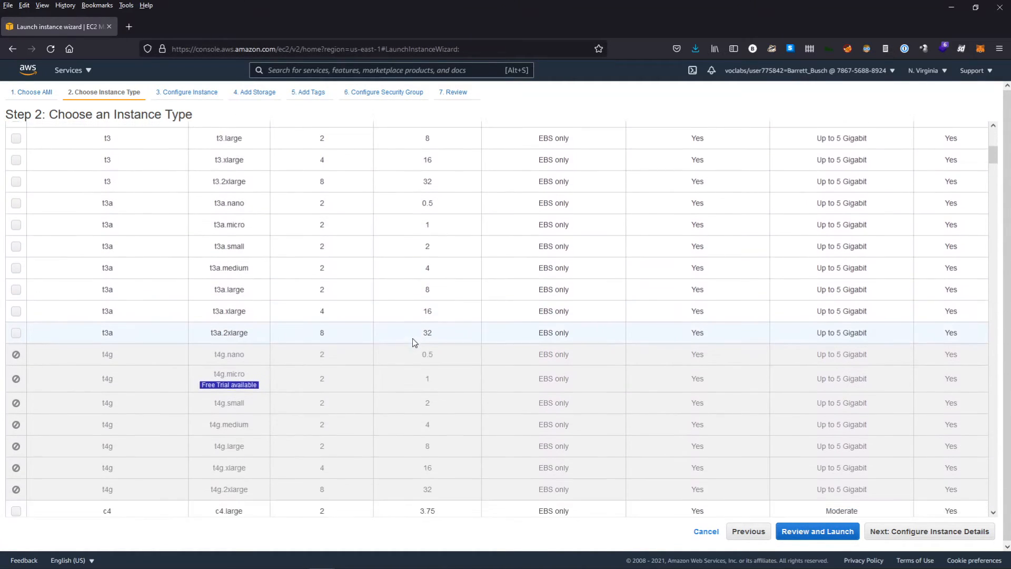
{"action": "scroll", "coordinate": [407, 338], "scroll_direction": "down", "scroll_amount": 2}
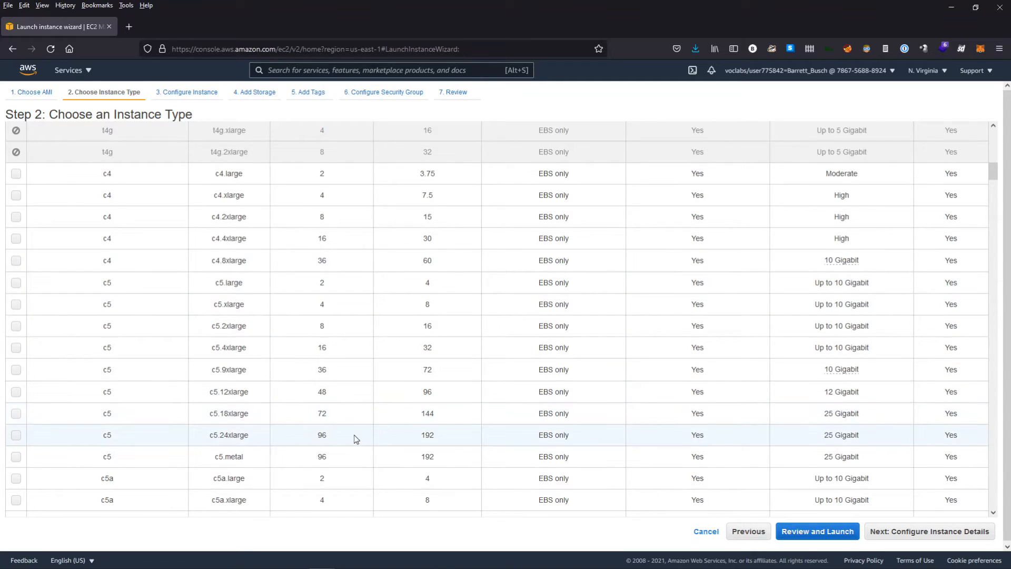
{"action": "scroll", "coordinate": [361, 424], "scroll_direction": "down", "scroll_amount": 2}
{"action": "scroll", "coordinate": [364, 427], "scroll_direction": "up", "scroll_amount": 1}
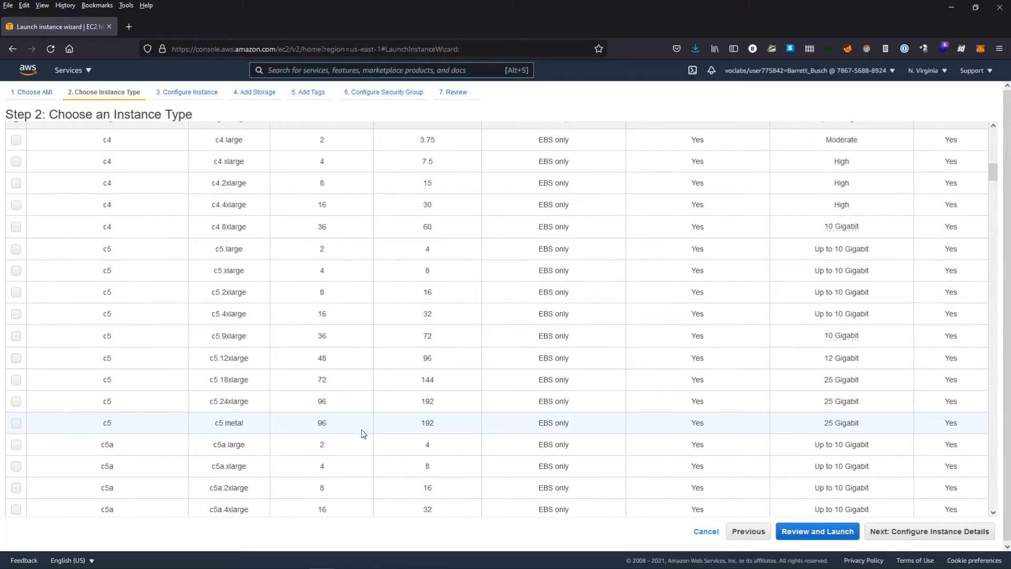
{"action": "scroll", "coordinate": [362, 434], "scroll_direction": "up", "scroll_amount": 10}
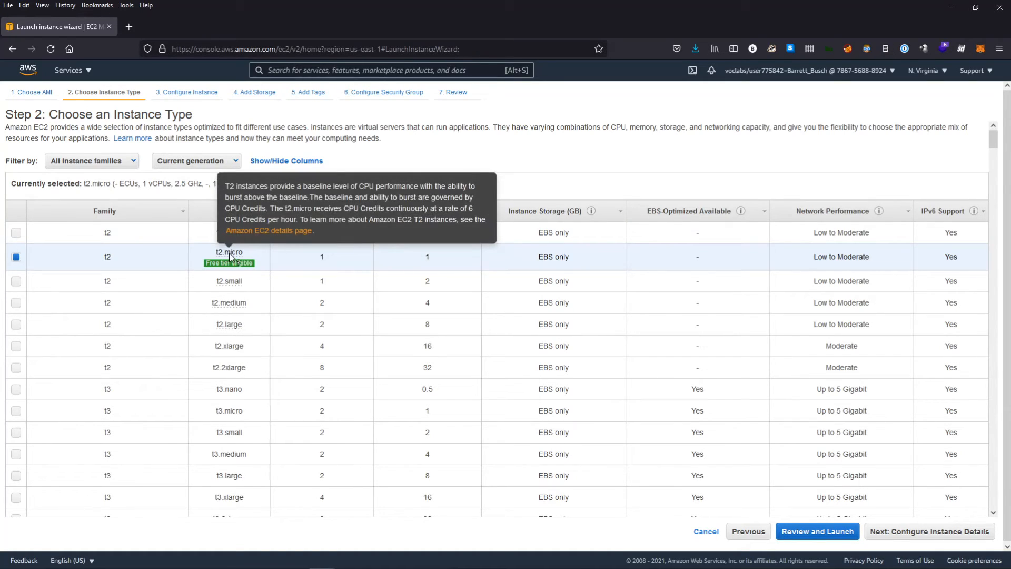
{"action": "left_click", "coordinate": [930, 530]}
- Configure the instance's network as Lab VPC in Public Subnet 2 with Auto-assign Public IP set to Enable
{"action": "mouse_move", "coordinate": [151, 209]}
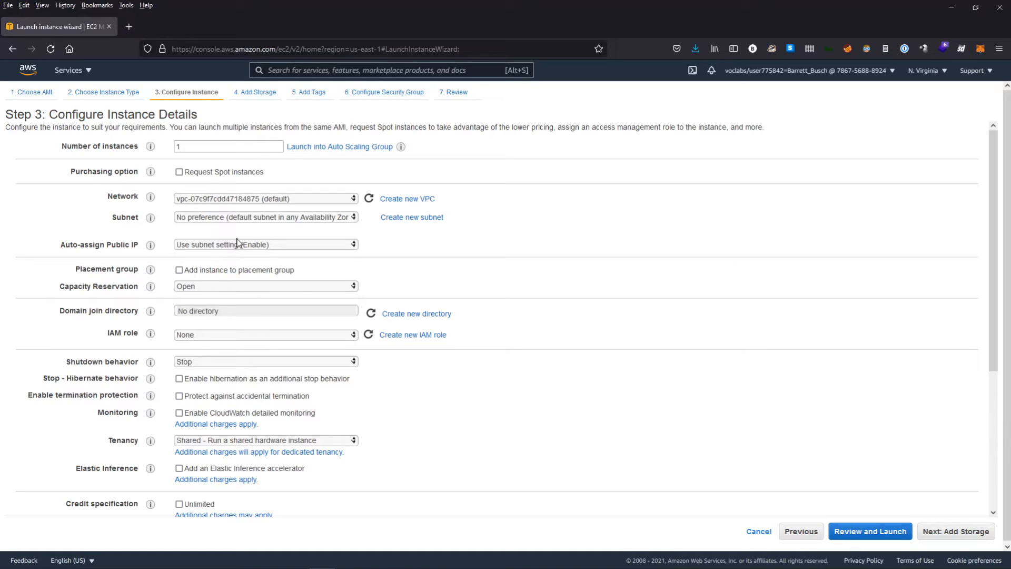
{"action": "left_click", "coordinate": [255, 202]}
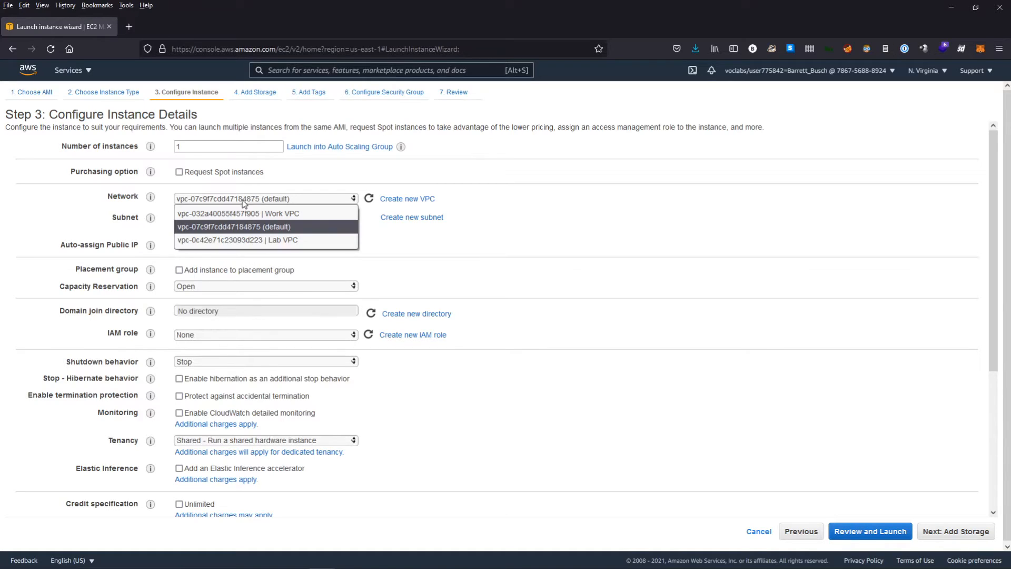
{"action": "left_click", "coordinate": [260, 242]}
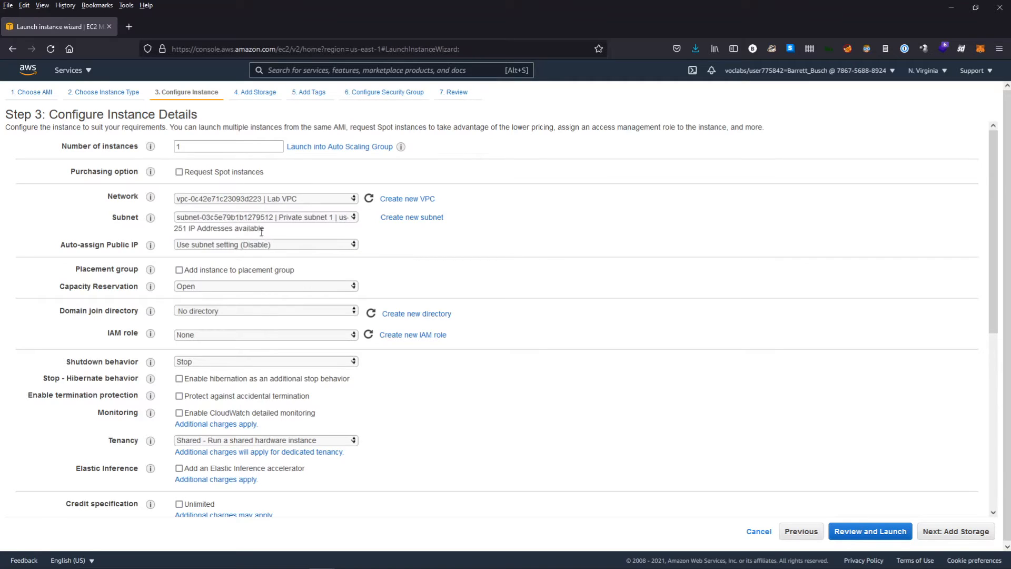
{"action": "left_click", "coordinate": [273, 220]}
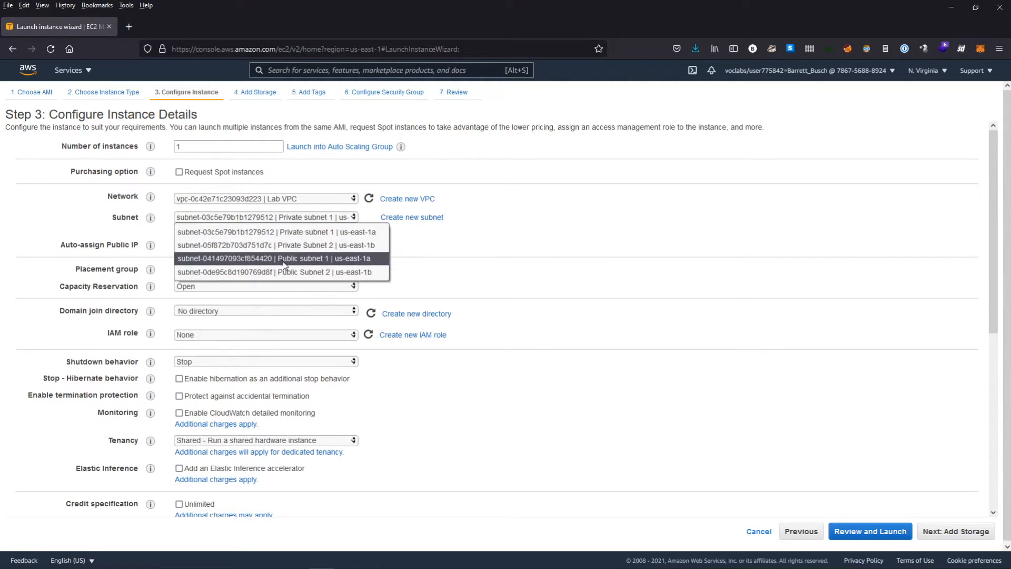
{"action": "left_click", "coordinate": [325, 246]}
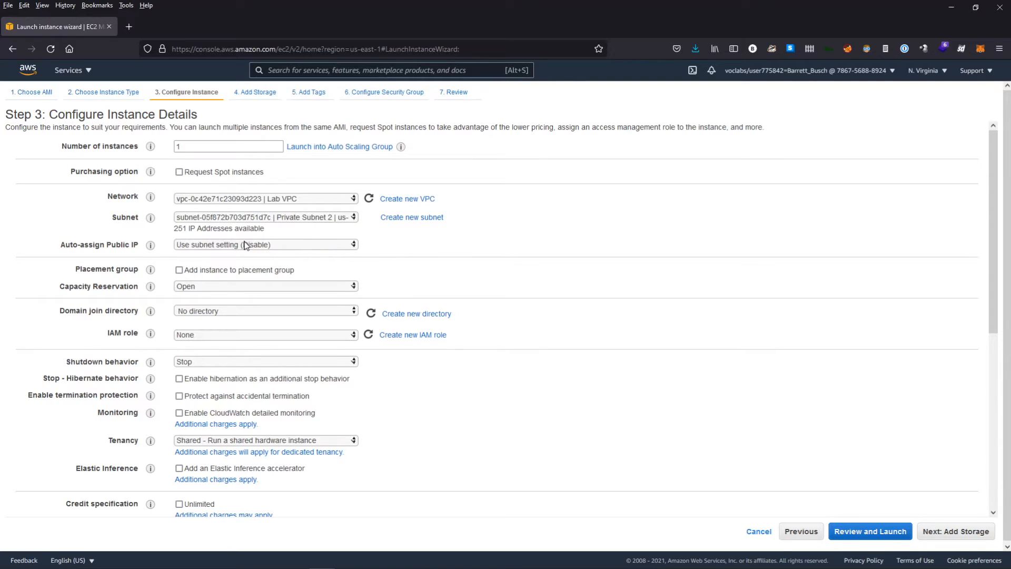
{"action": "left_click", "coordinate": [293, 221]}
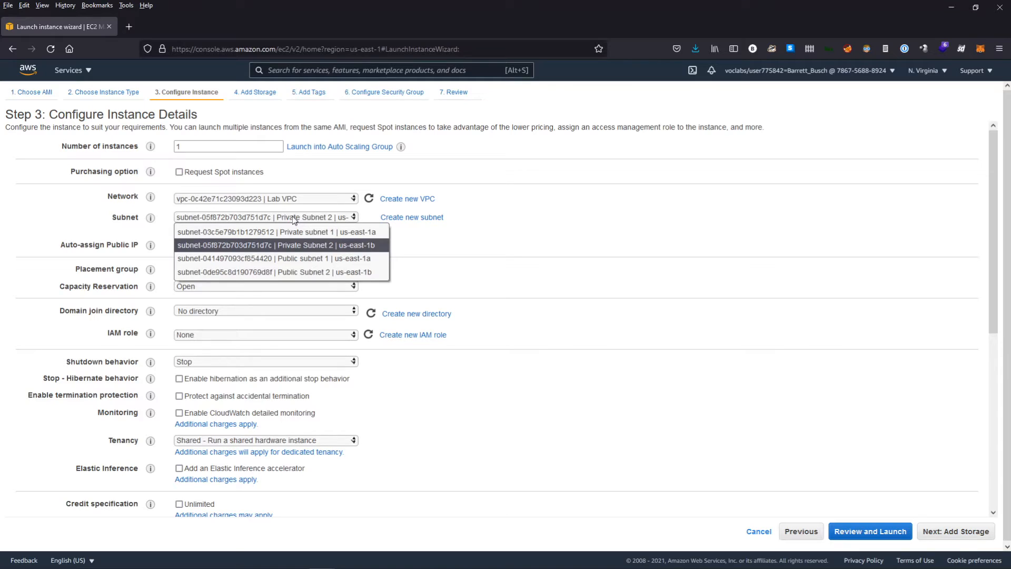
{"action": "left_click", "coordinate": [272, 272]}
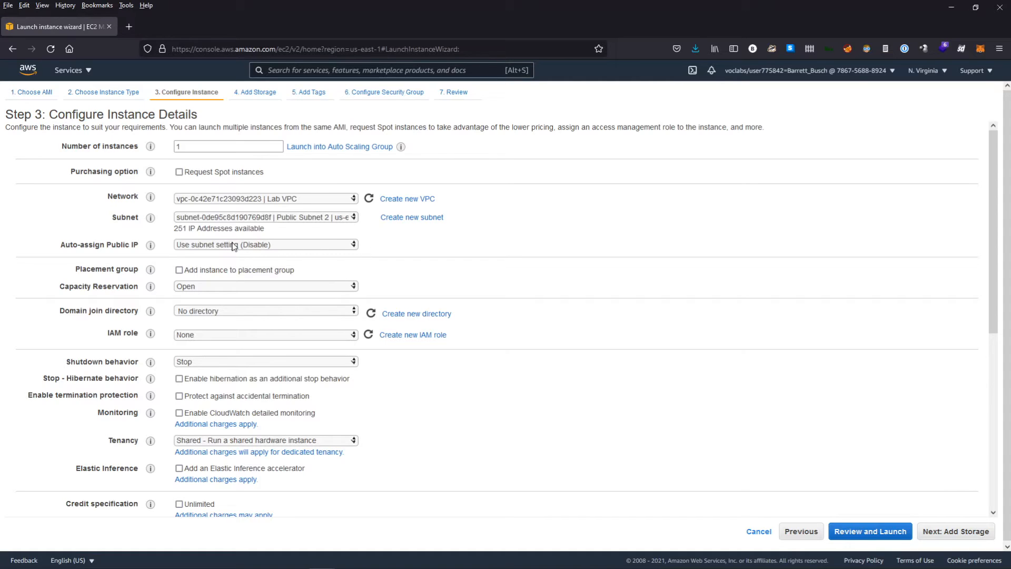
{"action": "left_click", "coordinate": [254, 247]}
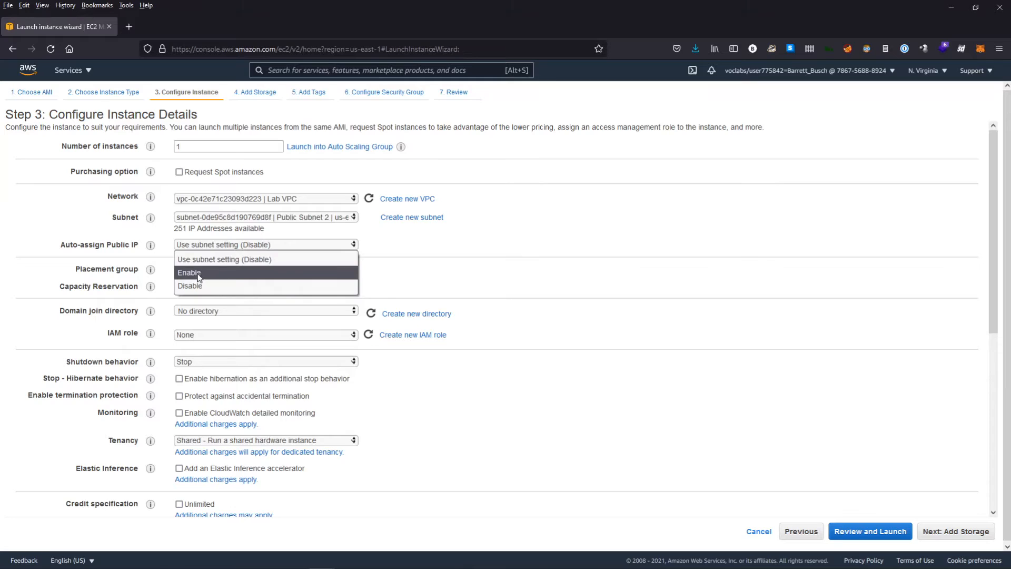
{"action": "left_click", "coordinate": [228, 279]}
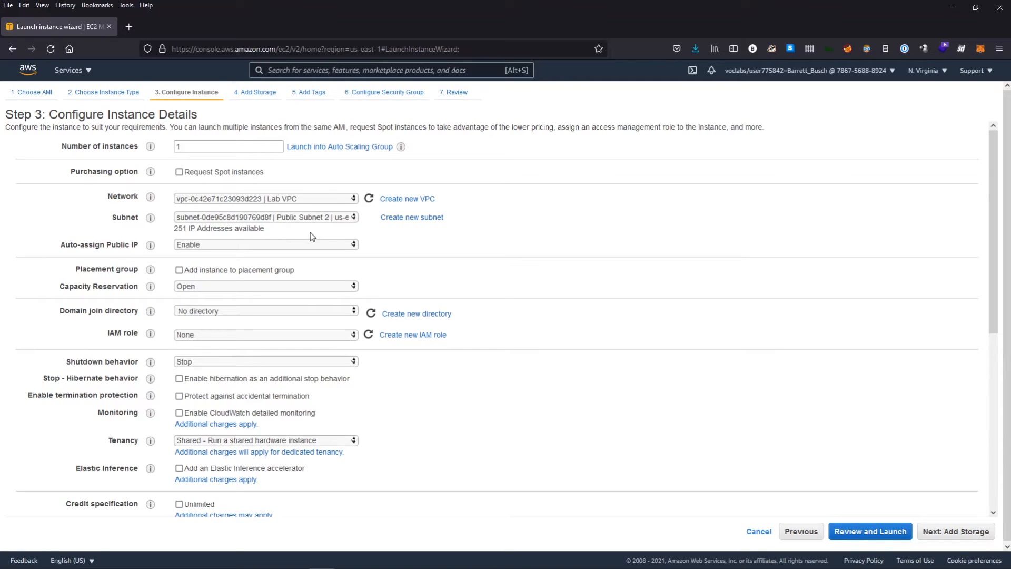
- Examine the remaining instance settings down to the User data field under Advanced Details
{"action": "scroll", "coordinate": [237, 300], "scroll_direction": "down", "scroll_amount": 1}
{"action": "scroll", "coordinate": [235, 301], "scroll_direction": "down", "scroll_amount": 1}
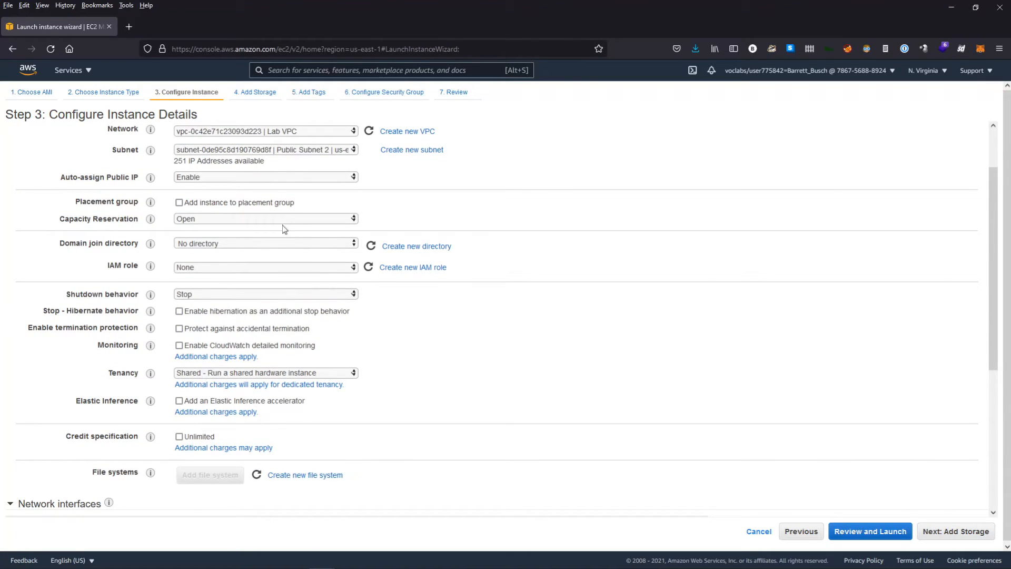
{"action": "scroll", "coordinate": [303, 357], "scroll_direction": "down", "scroll_amount": 7}
{"action": "scroll", "coordinate": [308, 351], "scroll_direction": "down", "scroll_amount": 1}
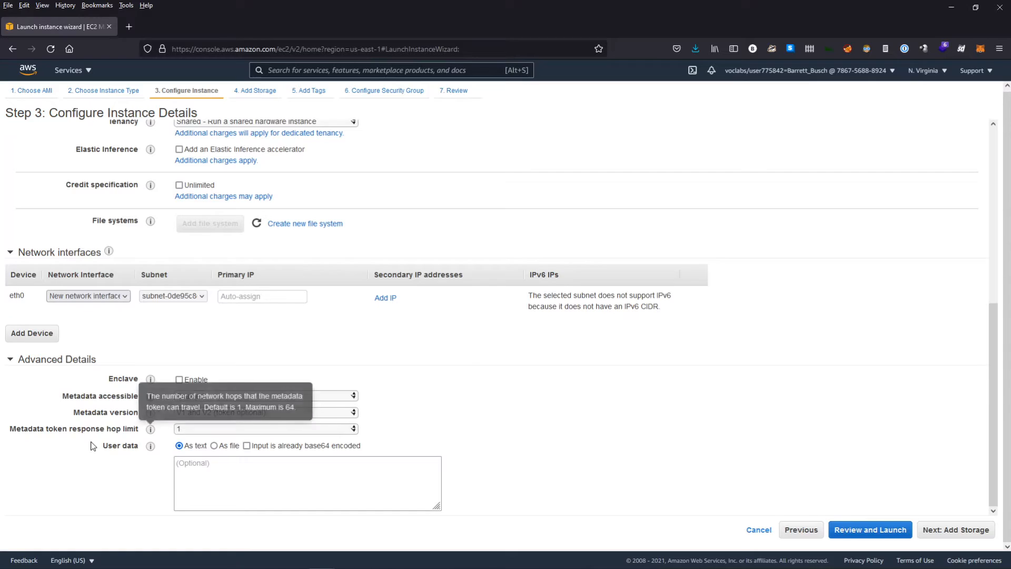
{"action": "left_click_drag", "start_coordinate": [104, 444], "coordinate": [139, 446]}
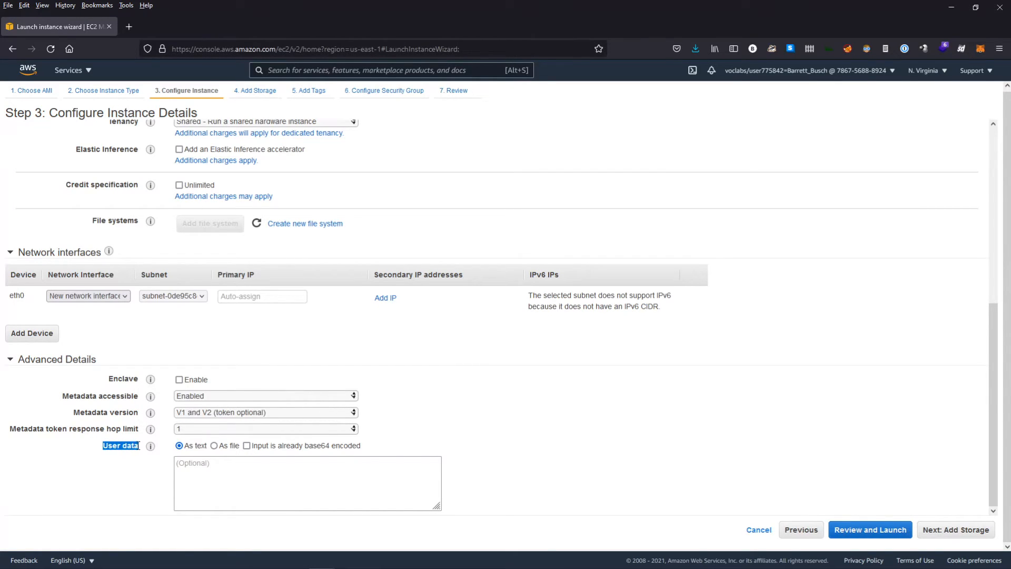
{"action": "mouse_move", "coordinate": [152, 450]}
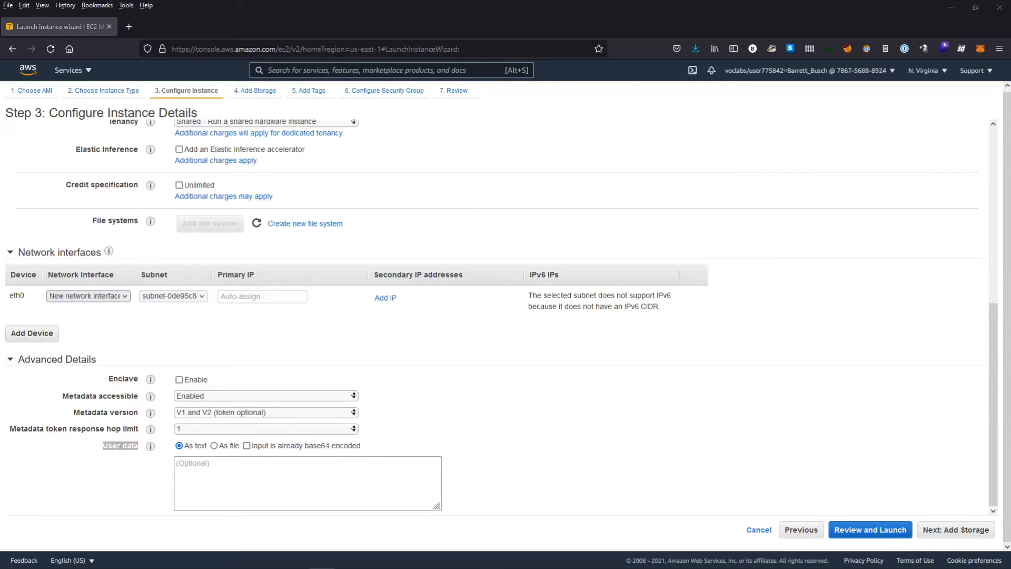
- Switch to the Lab 2 instructions page and copy the complete user data script given in step 46
{"action": "left_click_drag", "start_coordinate": [0, 27], "coordinate": [436, 33]}
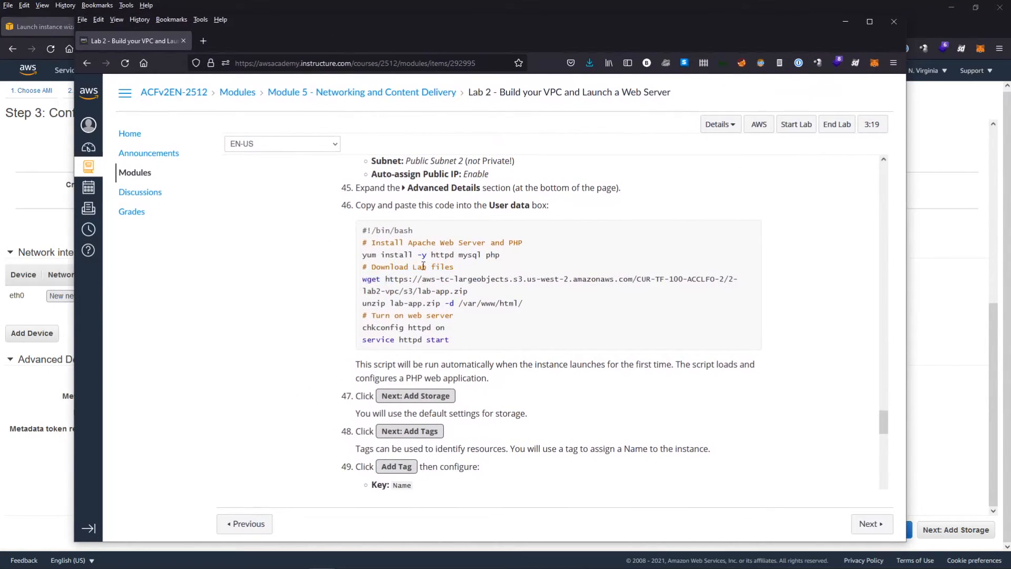
{"action": "left_click_drag", "start_coordinate": [393, 279], "coordinate": [475, 292]}
{"action": "left_click", "coordinate": [452, 258]}
{"action": "left_click_drag", "start_coordinate": [362, 231], "coordinate": [457, 343]}
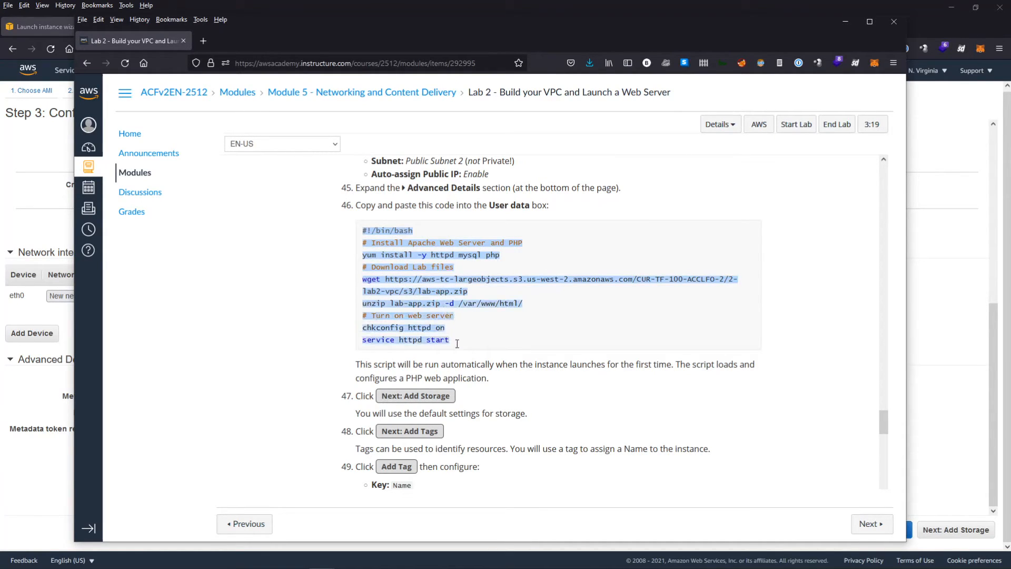
{"action": "right_click", "coordinate": [433, 305]}
{"action": "left_click", "coordinate": [450, 320]}
{"action": "left_click", "coordinate": [468, 329]}
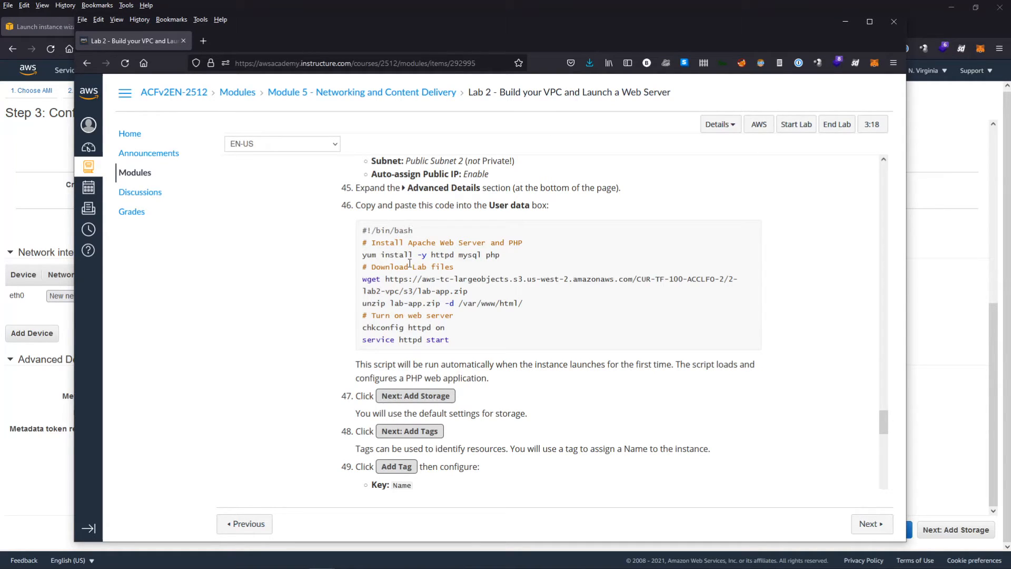
- Examine the script's #!/bin/bash line and the yum install command with its -y option and httpd, mysql and php packages
{"action": "left_click_drag", "start_coordinate": [416, 230], "coordinate": [357, 231]}
{"action": "left_click_drag", "start_coordinate": [523, 242], "coordinate": [365, 245]}
{"action": "left_click", "coordinate": [374, 243]}
{"action": "mouse_move", "coordinate": [362, 255]}
{"action": "left_mouse_down"}
{"action": "mouse_move", "coordinate": [414, 255]}
{"action": "mouse_move", "coordinate": [362, 257]}
{"action": "left_mouse_up"}
{"action": "left_click_drag", "start_coordinate": [431, 254], "coordinate": [503, 254]}
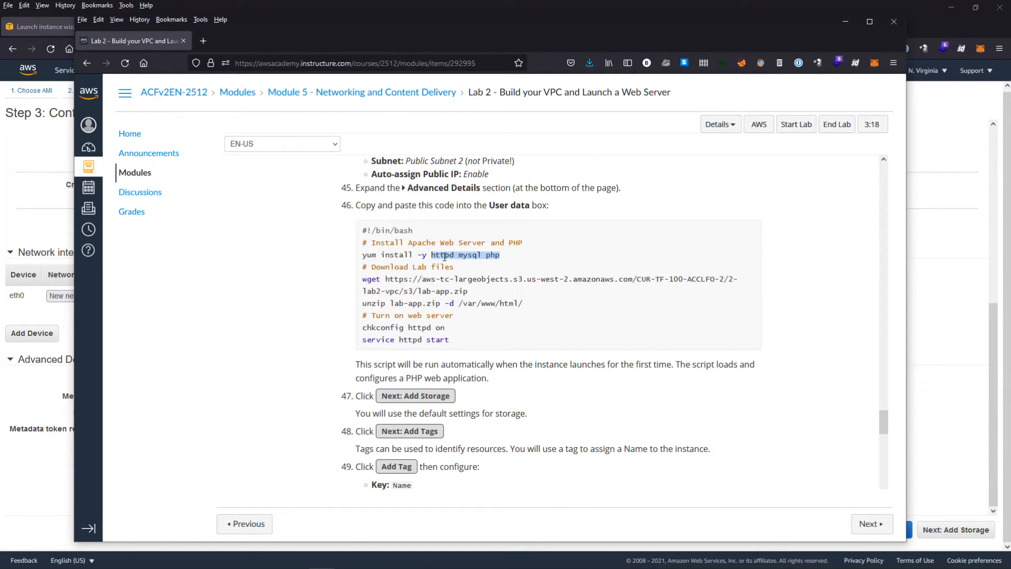
{"action": "left_click", "coordinate": [424, 255]}
{"action": "left_click_drag", "start_coordinate": [425, 255], "coordinate": [417, 255]}
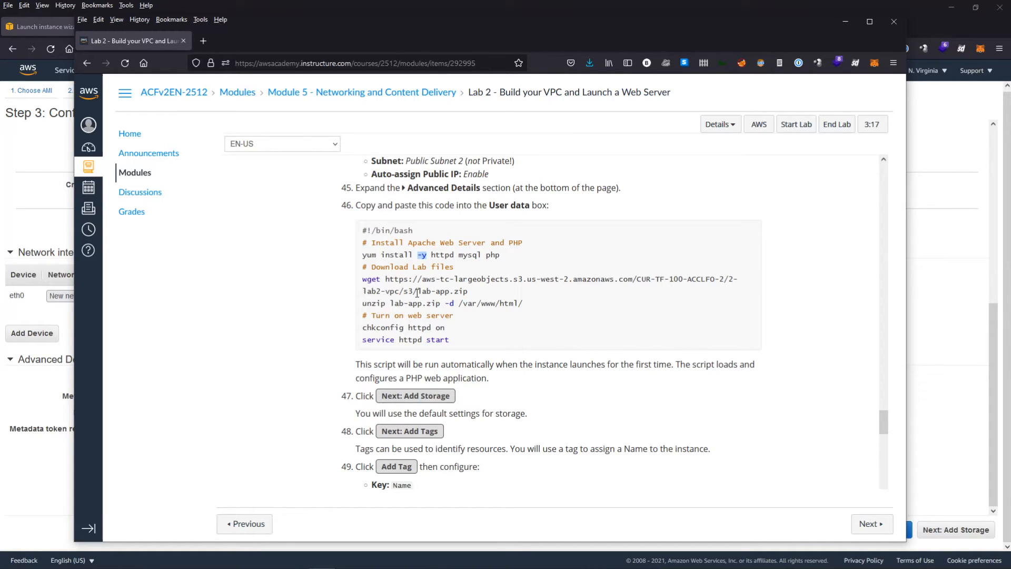
{"action": "double_click", "coordinate": [422, 254]}
{"action": "left_click", "coordinate": [402, 274]}
- Examine the script lines that download lab-app.zip, unzip it into /var/www/html/ and turn on the httpd service
{"action": "left_click_drag", "start_coordinate": [360, 266], "coordinate": [454, 267]}
{"action": "left_click", "coordinate": [376, 279]}
{"action": "double_click", "coordinate": [376, 278]}
{"action": "left_click_drag", "start_coordinate": [386, 279], "coordinate": [468, 294]}
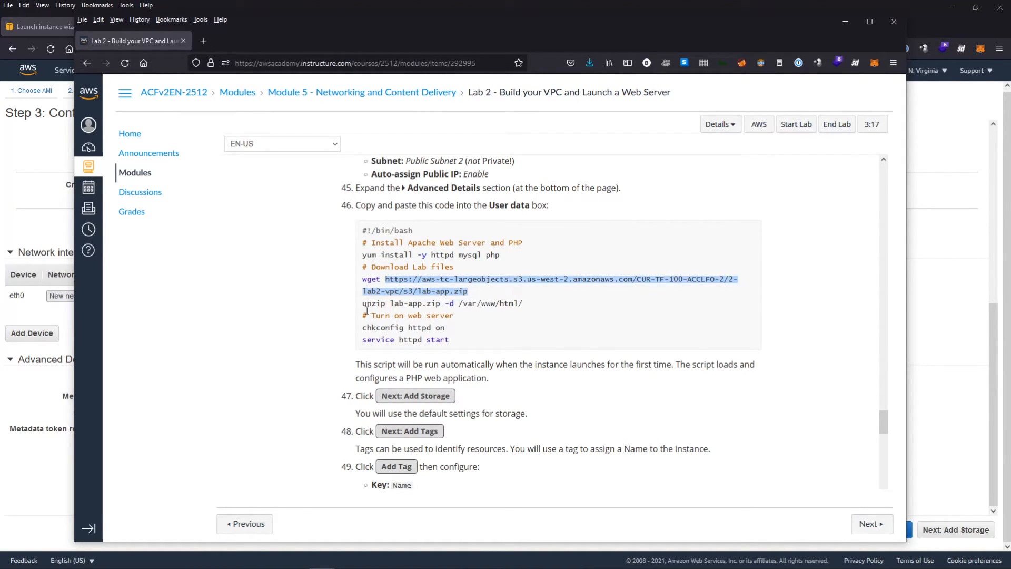
{"action": "left_click_drag", "start_coordinate": [362, 303], "coordinate": [524, 301]}
{"action": "left_click_drag", "start_coordinate": [458, 303], "coordinate": [524, 303]}
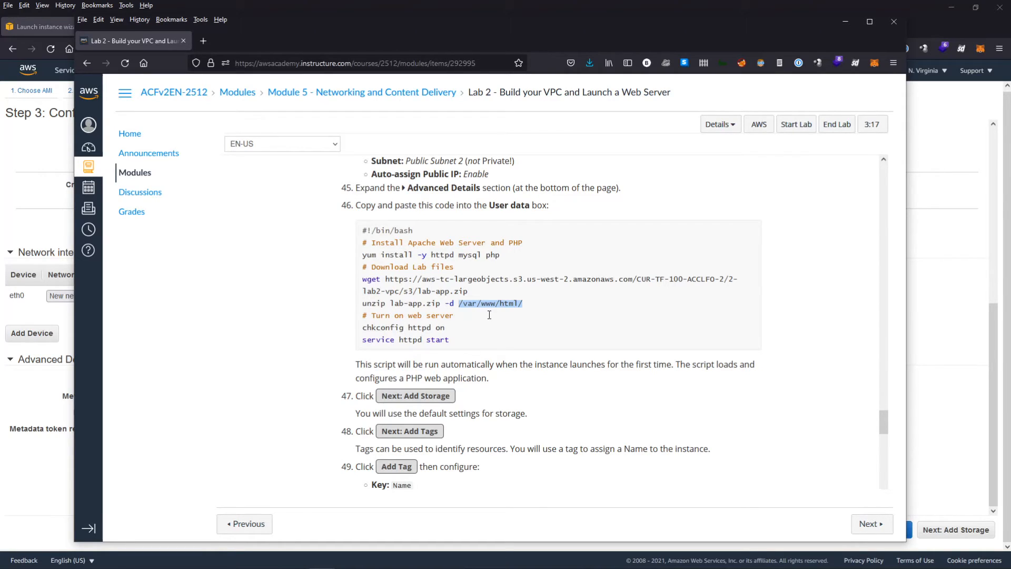
{"action": "left_click_drag", "start_coordinate": [457, 315], "coordinate": [455, 340]}
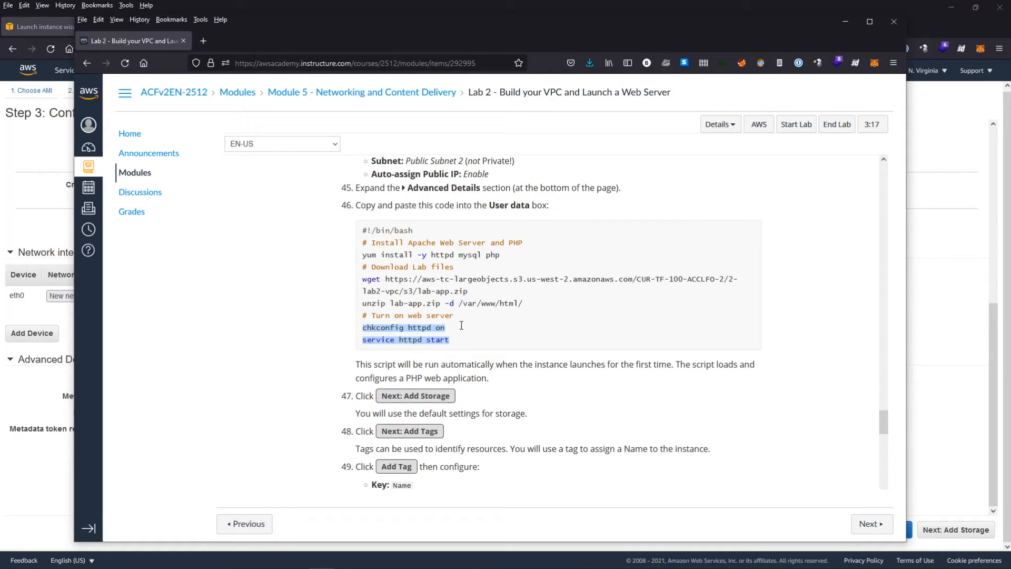
{"action": "left_click", "coordinate": [462, 326]}
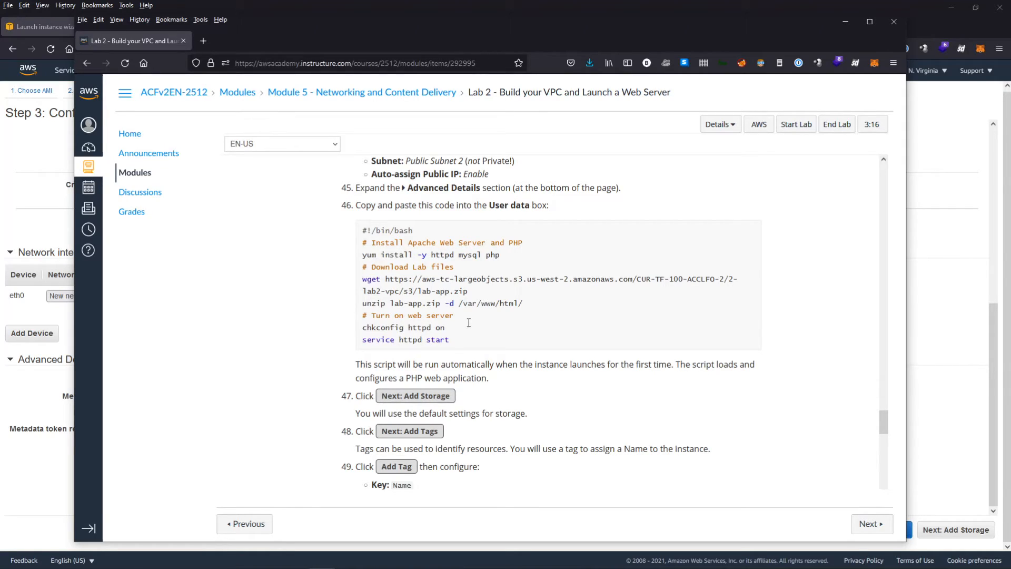
- Copy the complete user data script from step 46 and paste it into the instance's User data field in the launch wizard
{"action": "left_click_drag", "start_coordinate": [453, 340], "coordinate": [366, 230]}
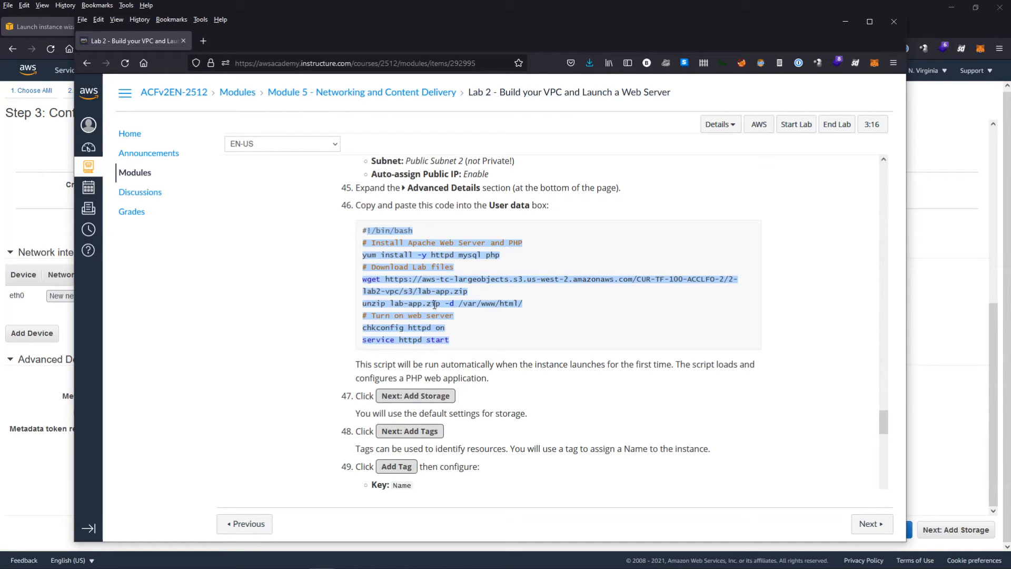
{"action": "left_click", "coordinate": [473, 324]}
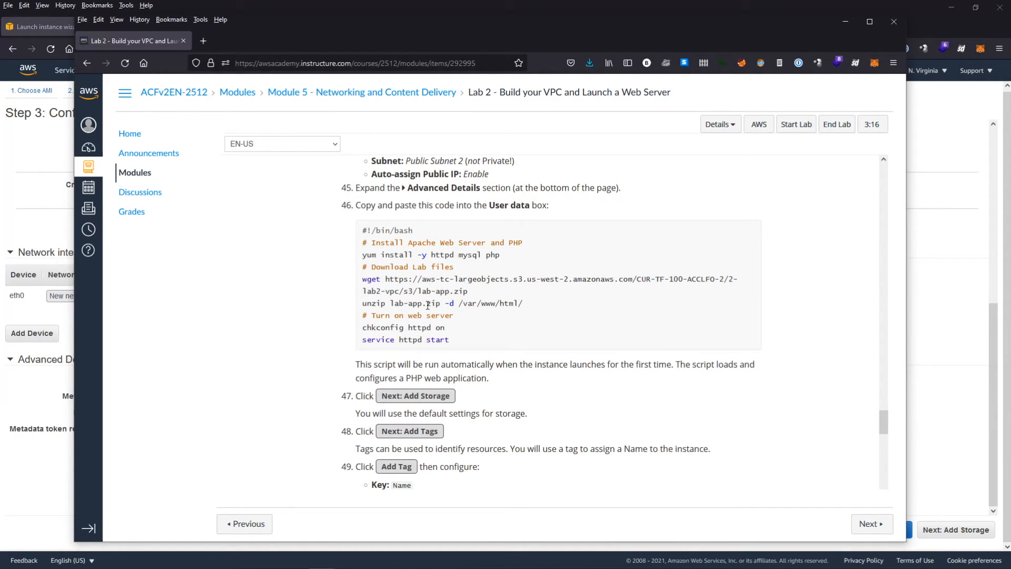
{"action": "left_click_drag", "start_coordinate": [450, 340], "coordinate": [364, 231]}
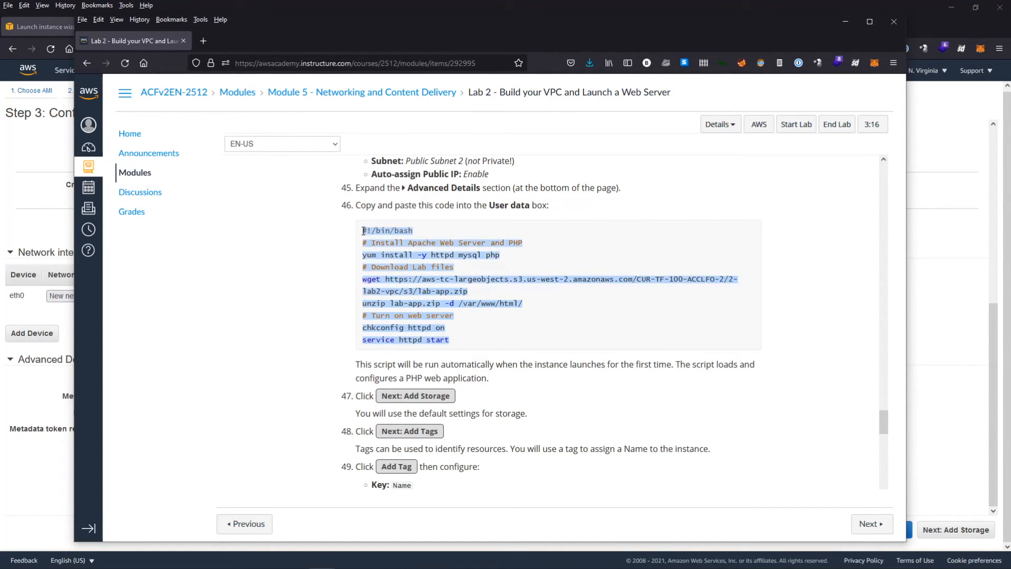
{"action": "right_click", "coordinate": [363, 230]}
{"action": "left_click", "coordinate": [389, 237]}
{"action": "key", "text": "alt+Tab"}
{"action": "left_click", "coordinate": [273, 475]}
{"action": "key", "text": "ctrl+v"}
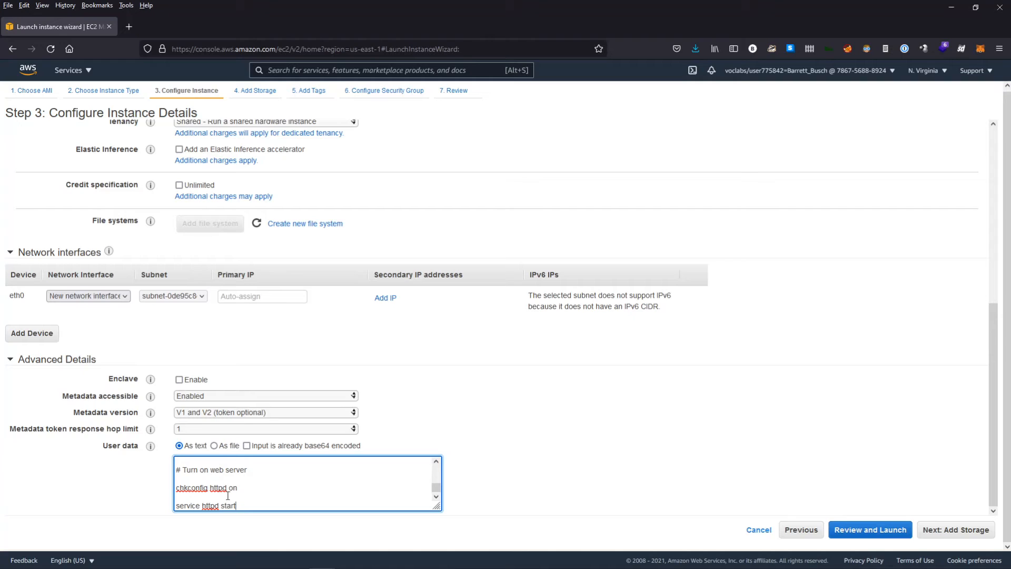
- Examine the pasted script in the User data field from its #!/bin/bash line to the service httpd start line
{"action": "scroll", "coordinate": [229, 495], "scroll_direction": "up", "scroll_amount": 3}
{"action": "scroll", "coordinate": [230, 496], "scroll_direction": "up", "scroll_amount": 3}
{"action": "scroll", "coordinate": [229, 497], "scroll_direction": "down", "scroll_amount": 3}
{"action": "scroll", "coordinate": [229, 495], "scroll_direction": "up", "scroll_amount": 2}
{"action": "scroll", "coordinate": [229, 490], "scroll_direction": "up", "scroll_amount": 1}
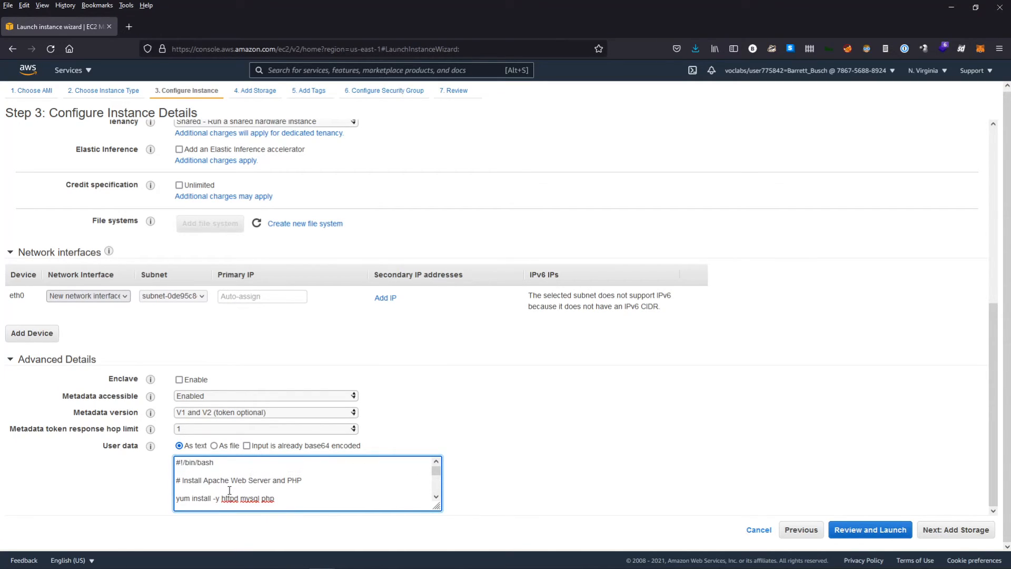
{"action": "scroll", "coordinate": [220, 488], "scroll_direction": "down", "scroll_amount": 1}
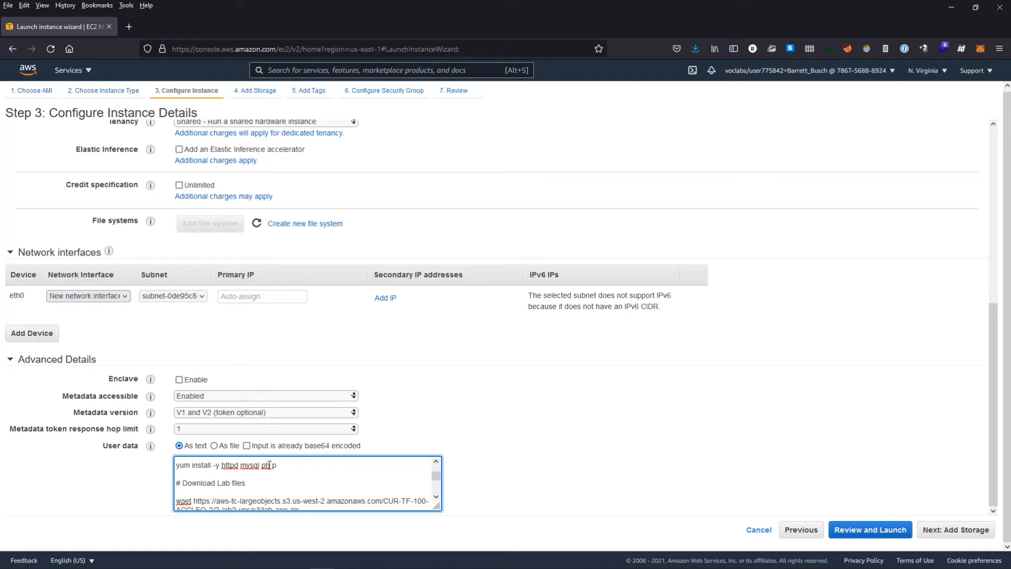
{"action": "key", "text": "BackSpace"}
{"action": "scroll", "coordinate": [255, 493], "scroll_direction": "up", "scroll_amount": 1}
{"action": "scroll", "coordinate": [254, 492], "scroll_direction": "down", "scroll_amount": 2}
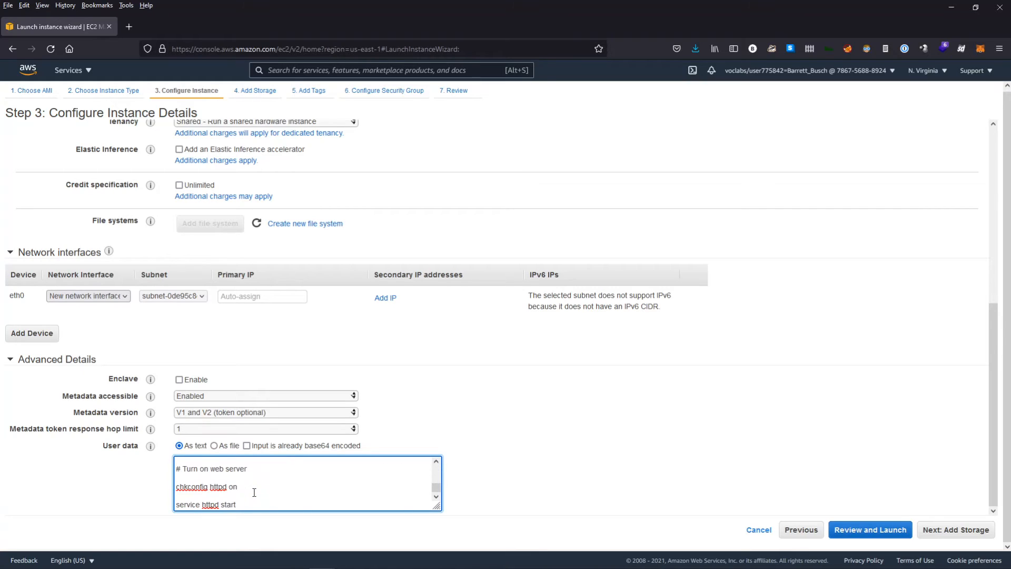
{"action": "left_click", "coordinate": [786, 445]}
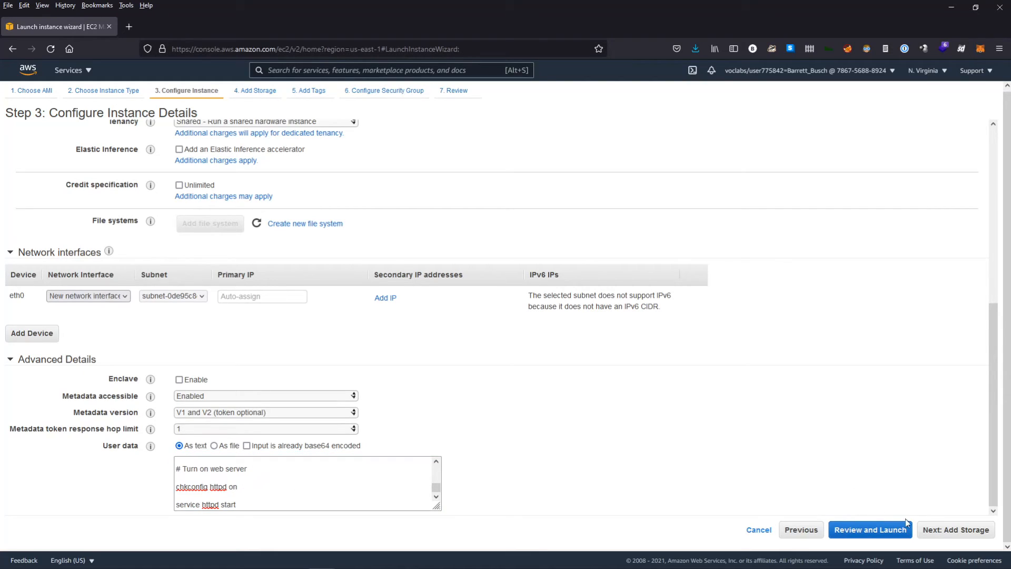
- Accept the default storage, add a tag with key Name and value Web Server 1, and proceed to the security group configuration
{"action": "left_click", "coordinate": [957, 529]}
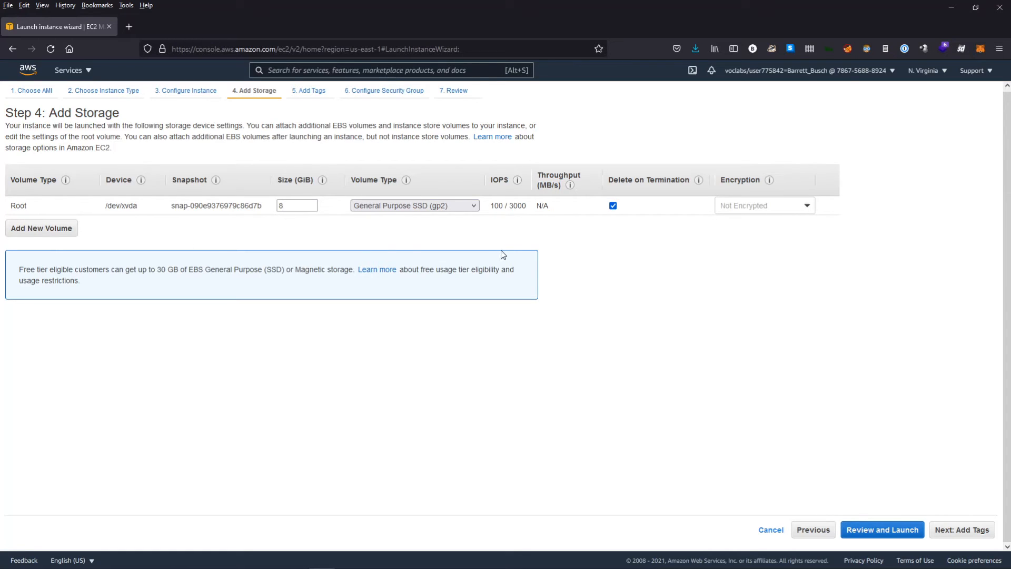
{"action": "left_click", "coordinate": [953, 536]}
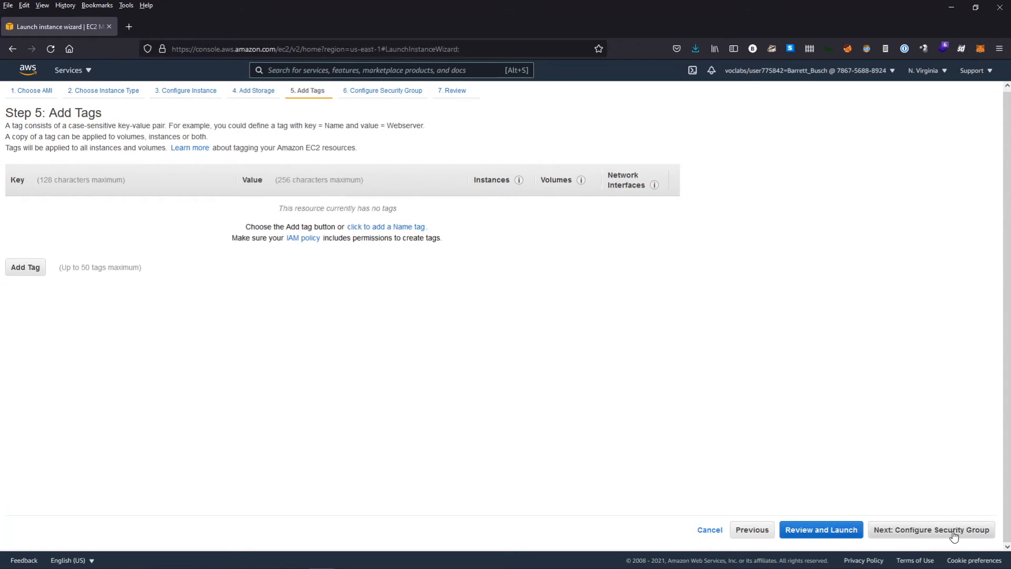
{"action": "left_click", "coordinate": [38, 269]}
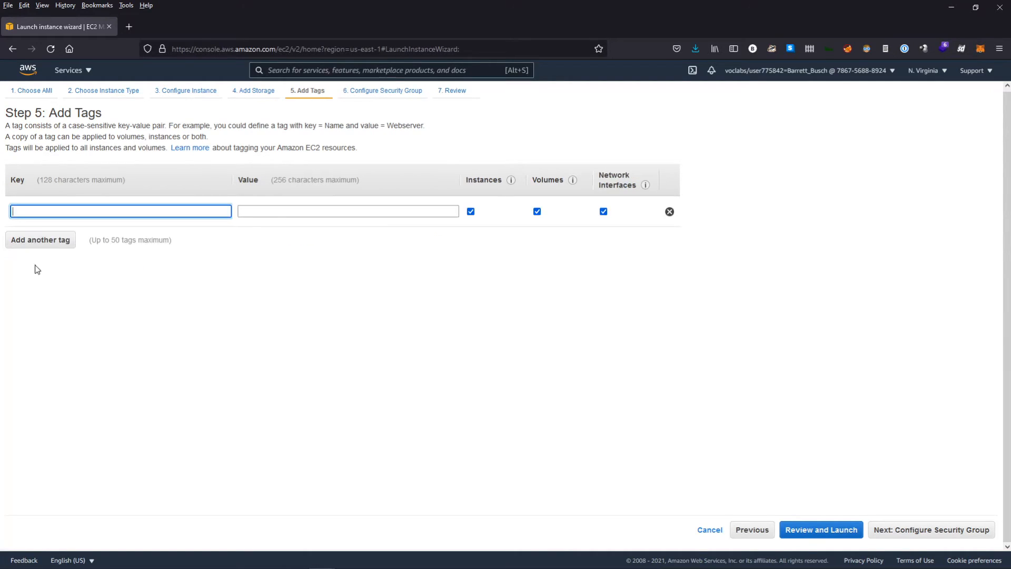
{"action": "left_click", "coordinate": [144, 213]}
{"action": "type", "text": "N"}
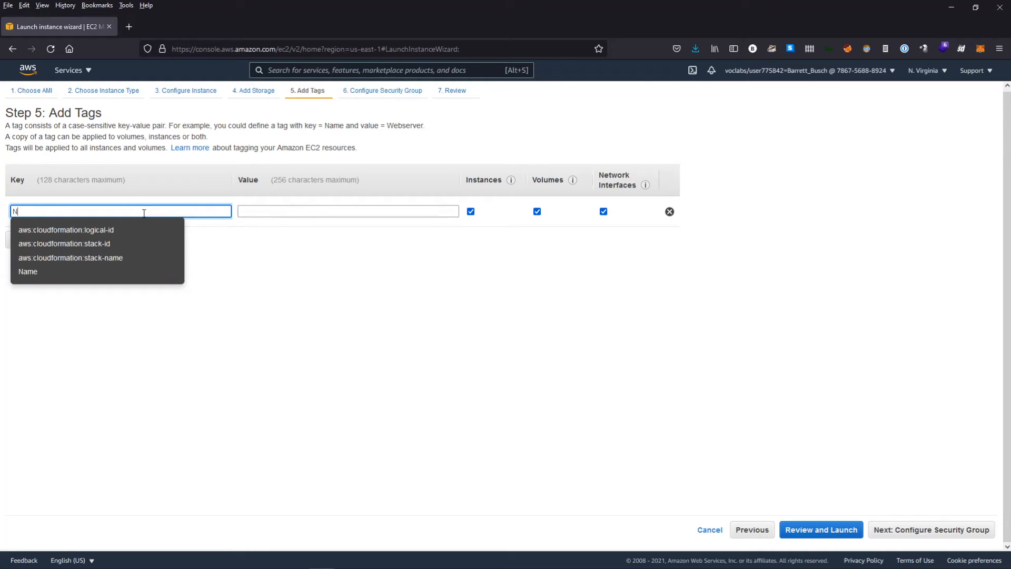
{"action": "type", "text": "ame"}
{"action": "key", "text": "Tab"}
{"action": "type", "text": "W"}
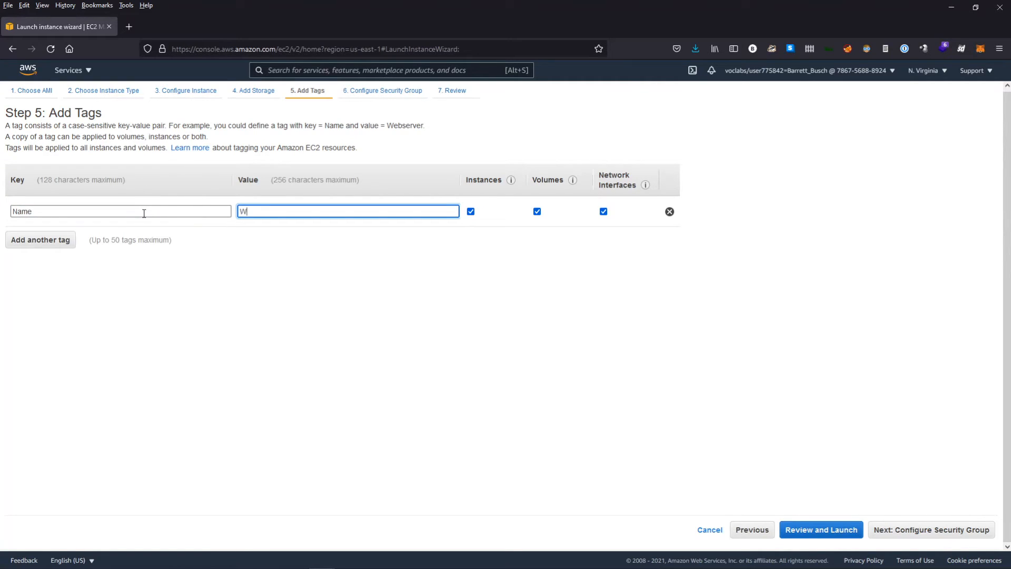
{"action": "type", "text": "eb Server 1"}
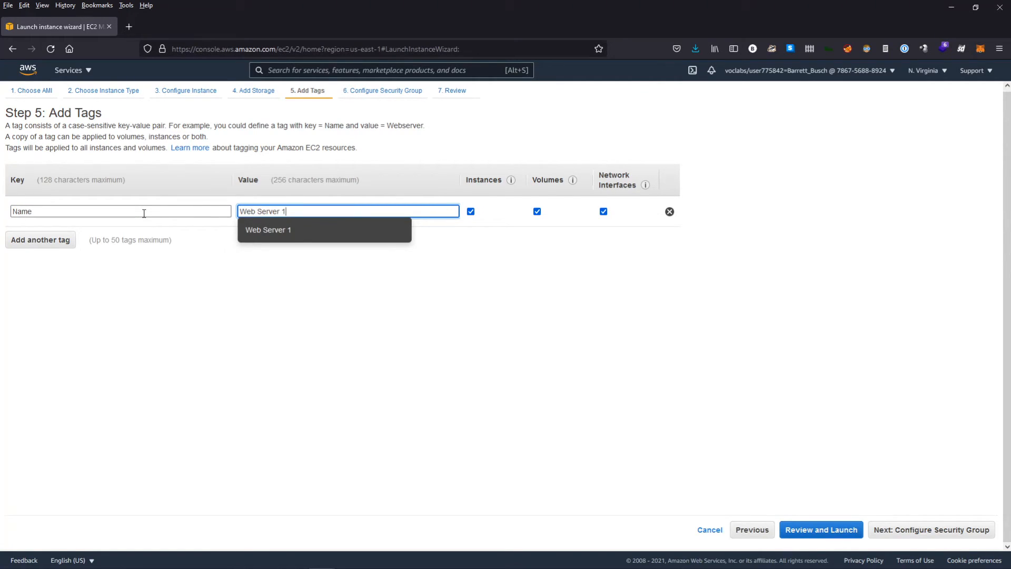
{"action": "left_click", "coordinate": [250, 234]}
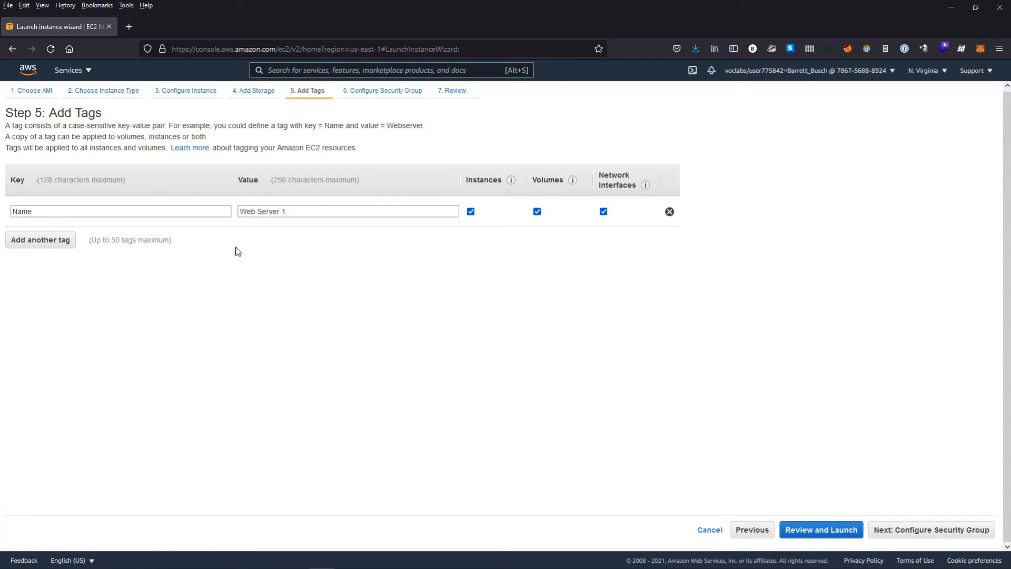
{"action": "left_click", "coordinate": [921, 530]}
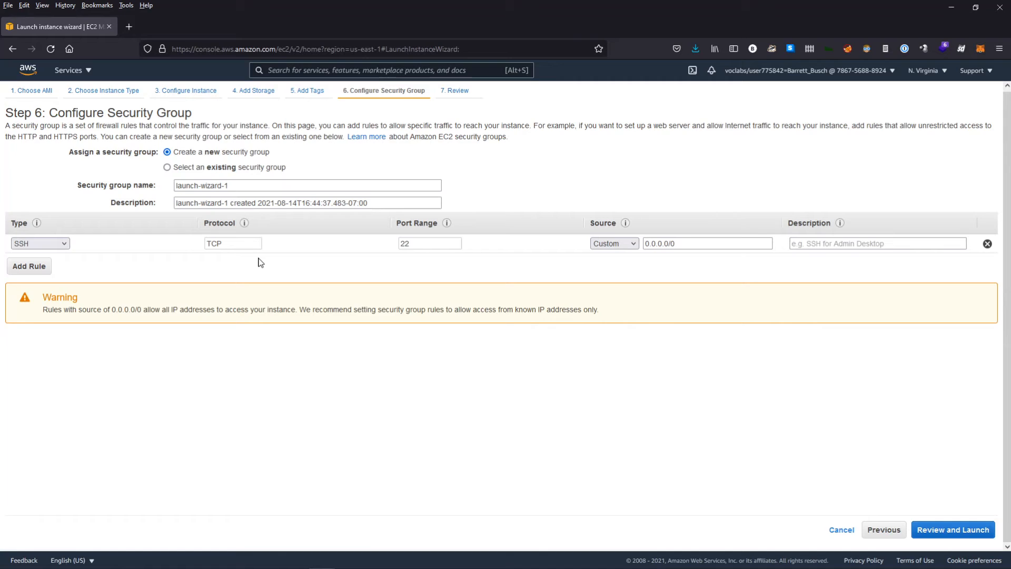
- Examine the new security group's name and its default SSH rule, including the port range, source and description fields
{"action": "left_click_drag", "start_coordinate": [249, 186], "coordinate": [159, 183]}
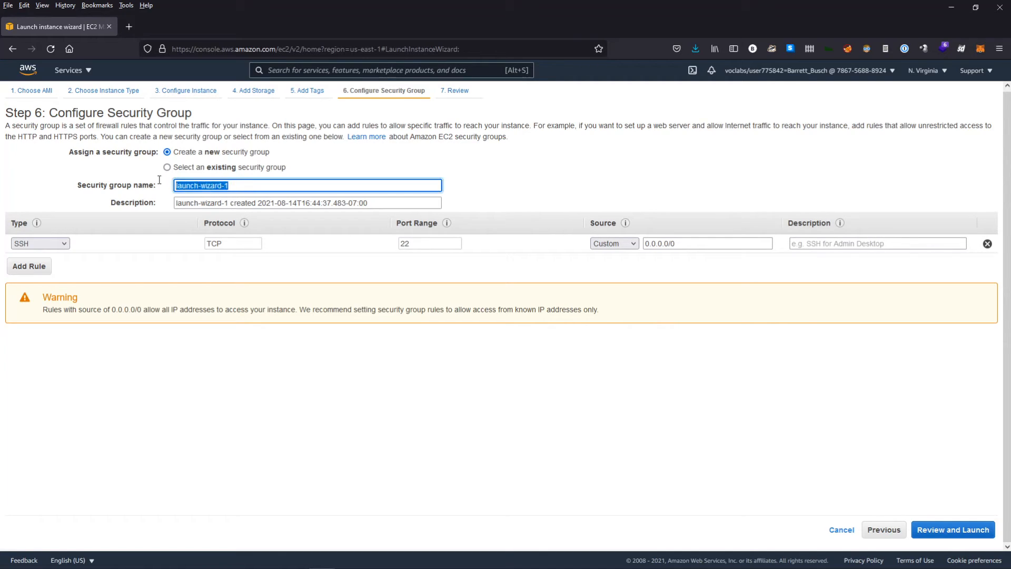
{"action": "left_click", "coordinate": [178, 243]}
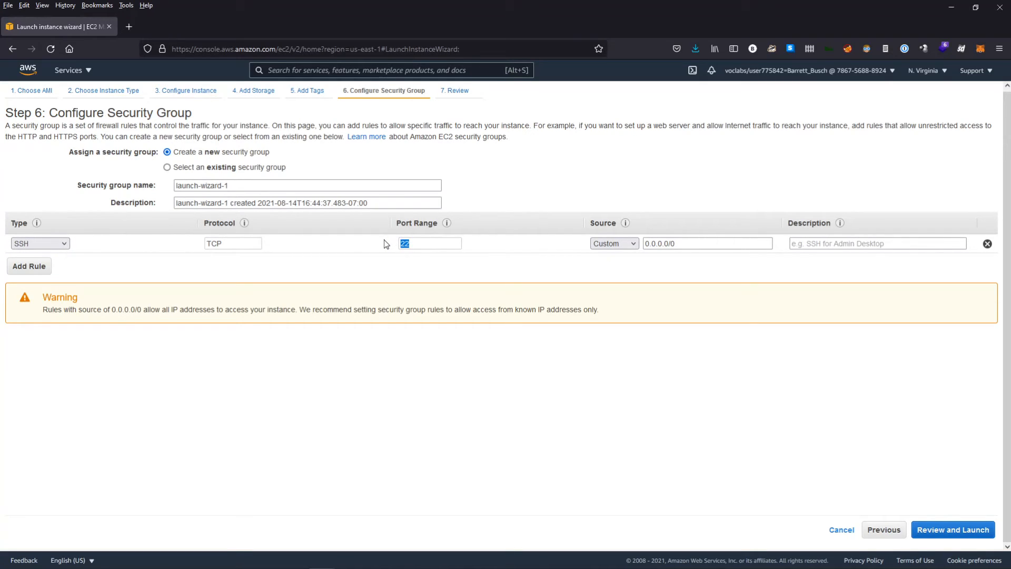
{"action": "left_click_drag", "start_coordinate": [683, 246], "coordinate": [634, 247]}
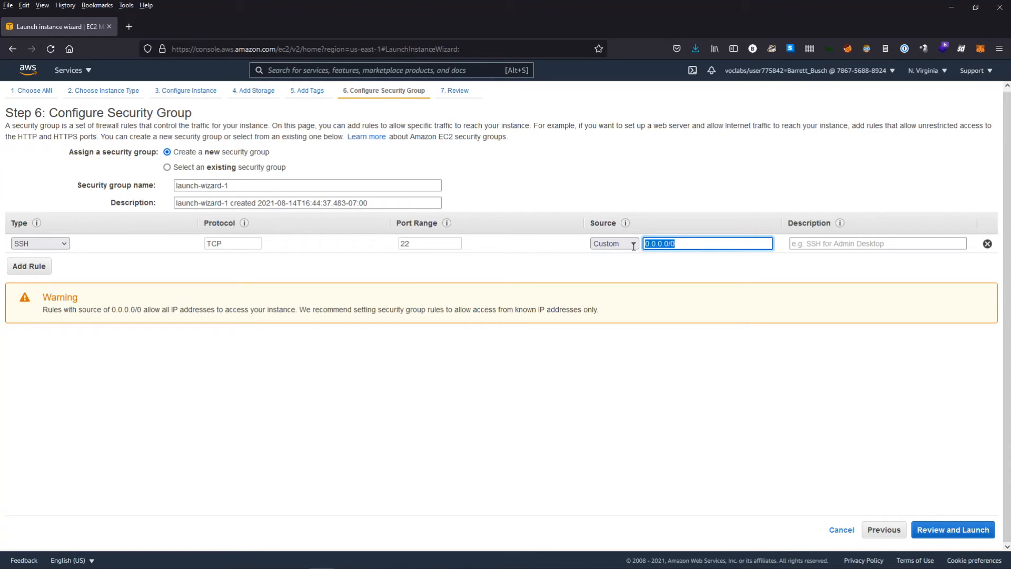
{"action": "left_click", "coordinate": [536, 274]}
{"action": "left_click", "coordinate": [790, 243]}
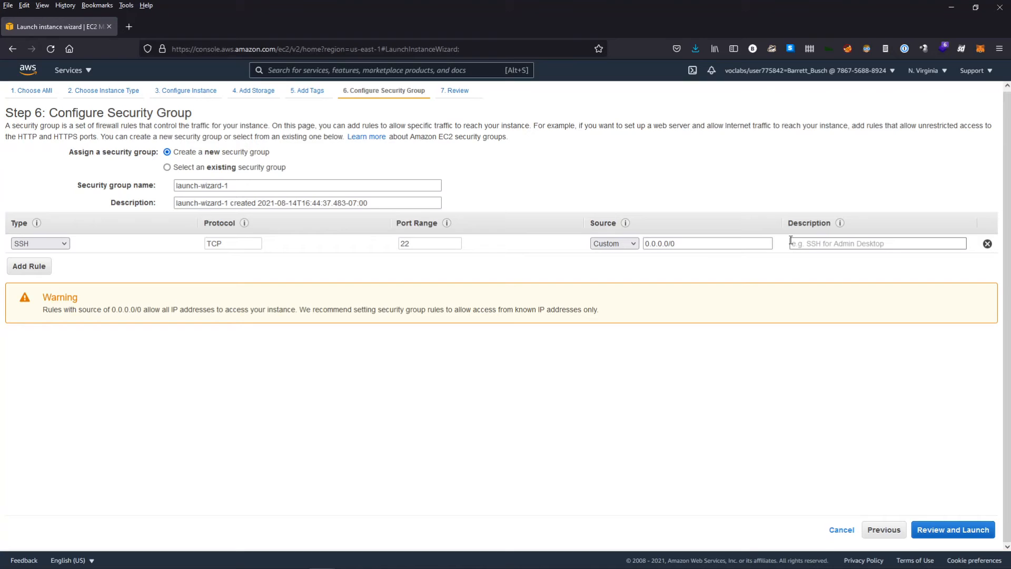
{"action": "triple_click", "coordinate": [682, 243]}
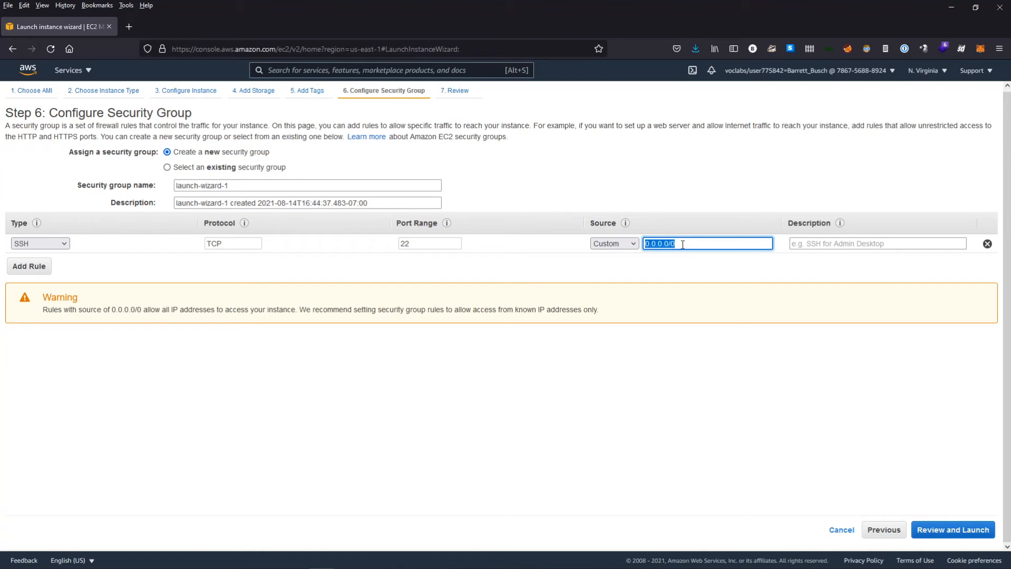
{"action": "type", "text": "192.168.1"}
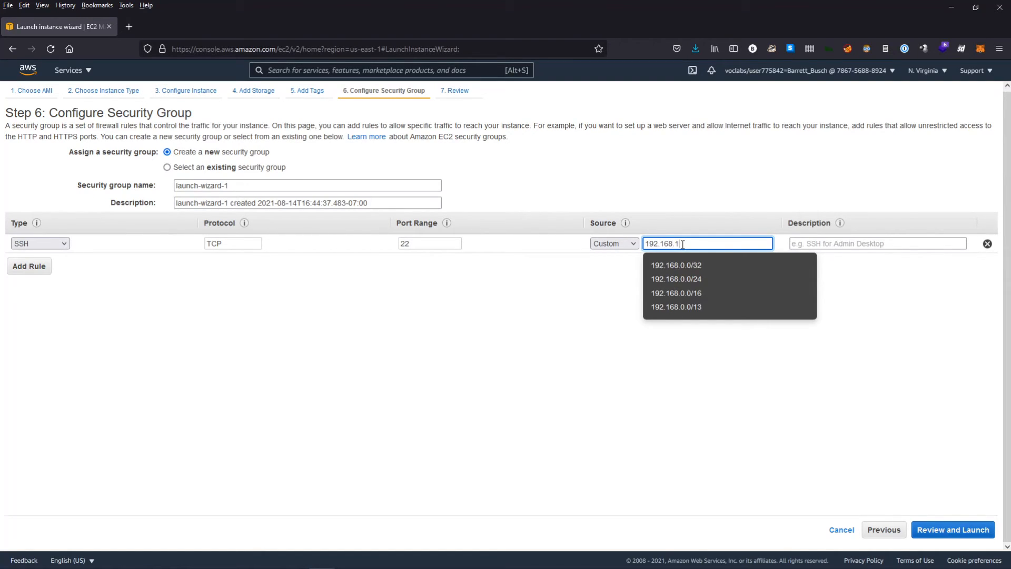
{"action": "key", "text": "BackSpace"}
{"action": "key", "text": "BackSpace"}
{"action": "key", "text": "BackSpace"}
{"action": "key", "text": "BackSpace"}
{"action": "key", "text": "BackSpace"}
{"action": "key", "text": "BackSpace"}
{"action": "key", "text": "BackSpace"}
{"action": "key", "text": "BackSpace"}
{"action": "key", "text": "BackSpace"}
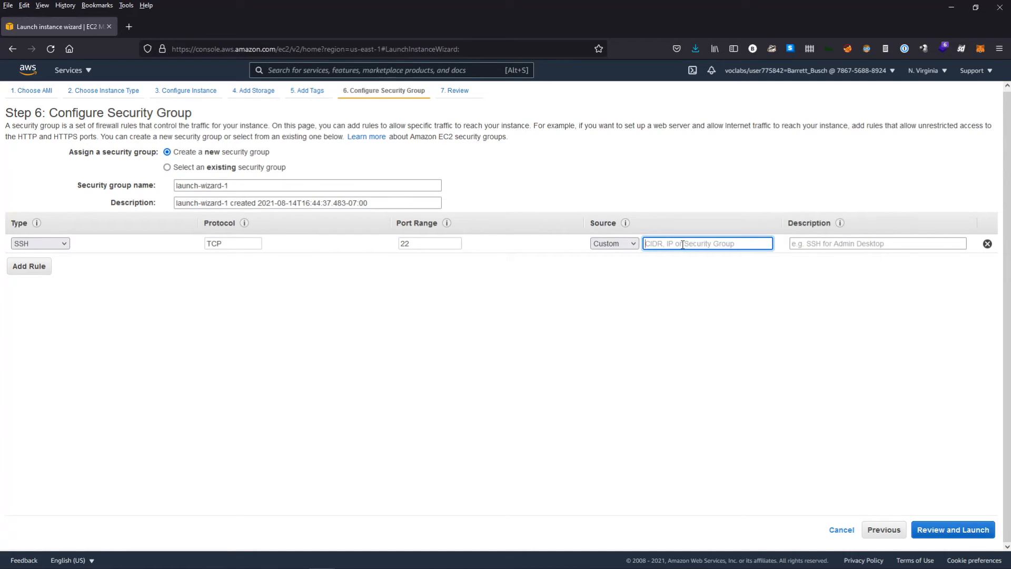
- Set the SSH rule's custom source to the 10.0.2.0/16 range
{"action": "type", "text": "10"}
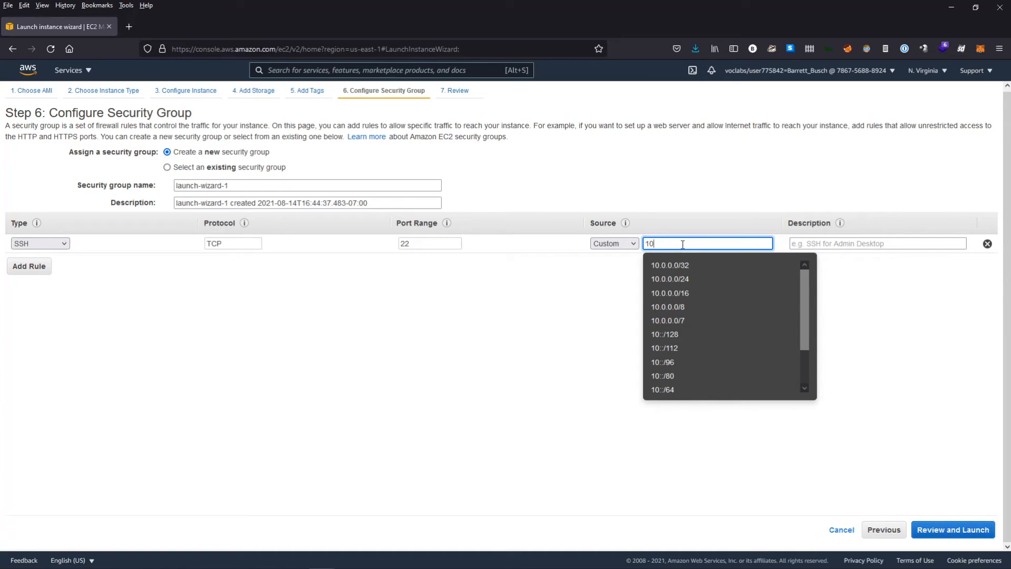
{"action": "type", "text": "."}
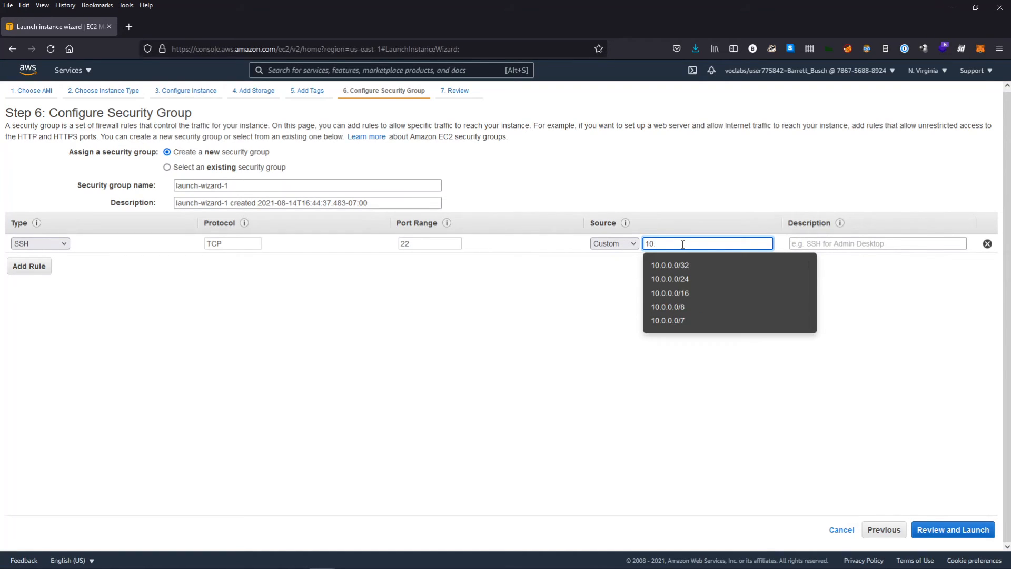
{"action": "type", "text": "0.2.0/16"}
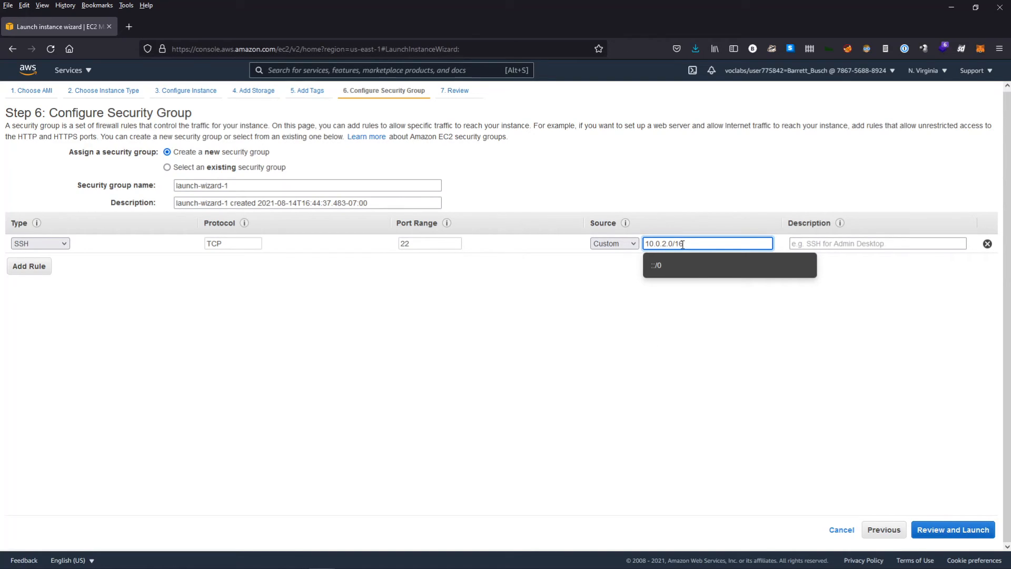
{"action": "left_click_drag", "start_coordinate": [682, 245], "coordinate": [638, 249]}
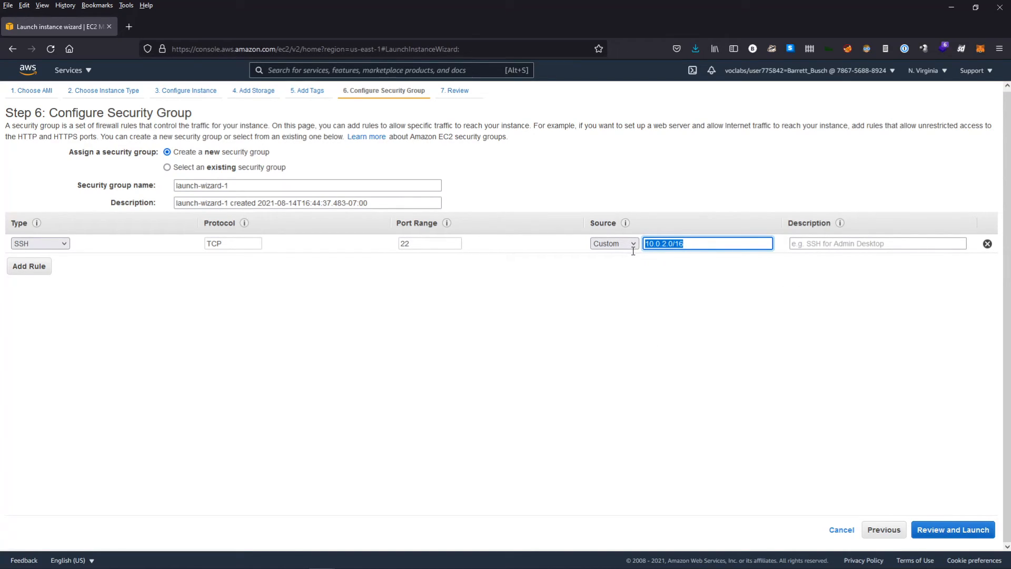
{"action": "left_click", "coordinate": [638, 300]}
{"action": "left_click_drag", "start_coordinate": [687, 244], "coordinate": [640, 248]}
{"action": "left_click", "coordinate": [684, 243]}
{"action": "triple_click", "coordinate": [699, 243]}
{"action": "type", "text": "204"}
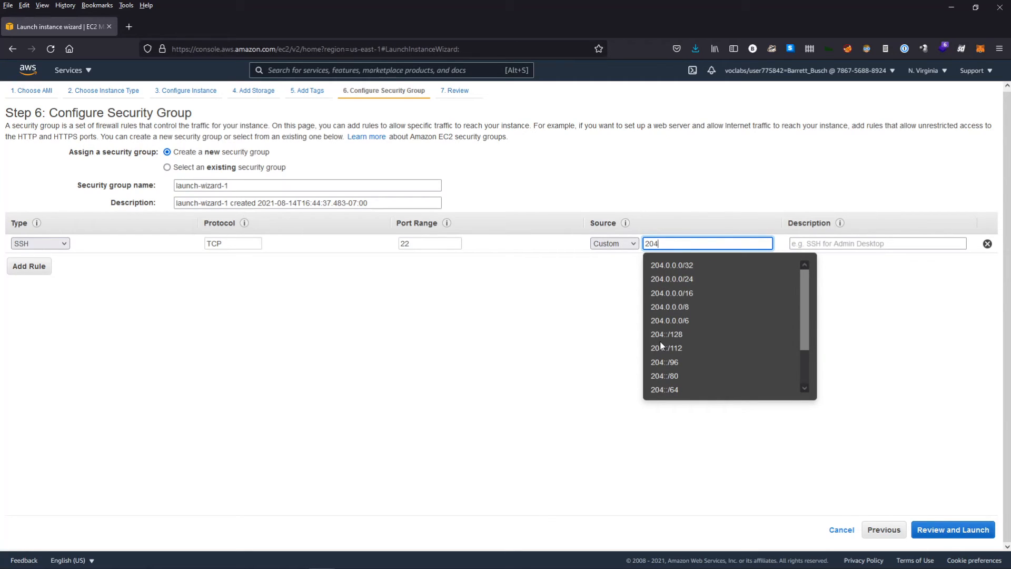
{"action": "key", "text": "BackSpace"}
{"action": "key", "text": "BackSpace"}
{"action": "key", "text": "BackSpace"}
- Set the SSH rule's custom source to the single address 192.168.0.40/32
{"action": "type", "text": "1"}
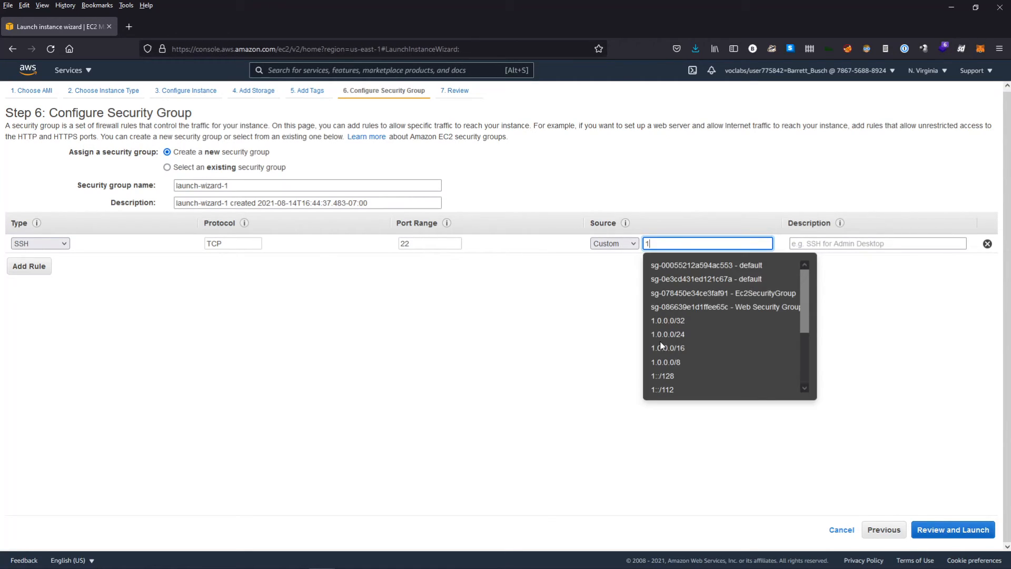
{"action": "type", "text": "92.1"}
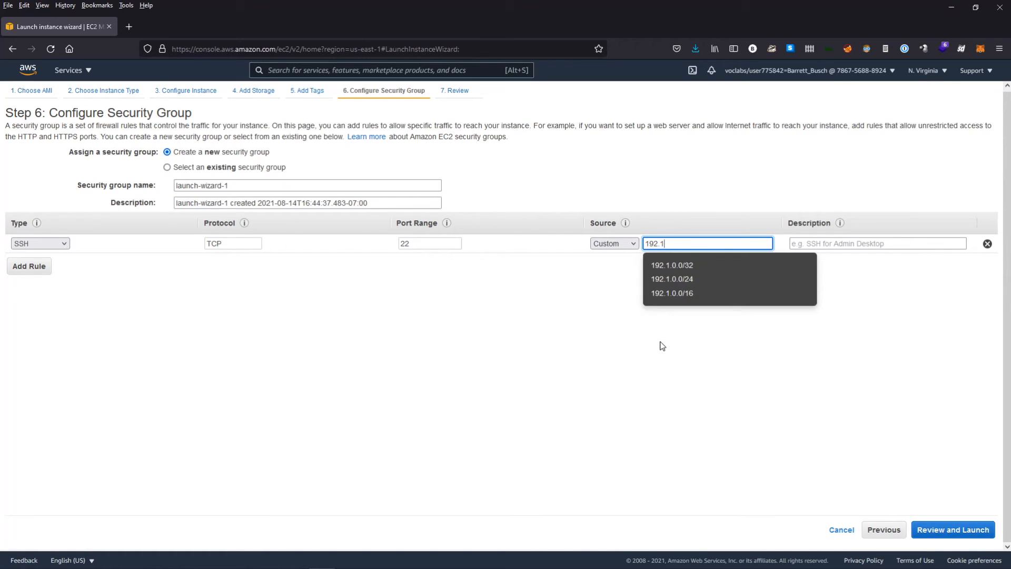
{"action": "type", "text": "68"}
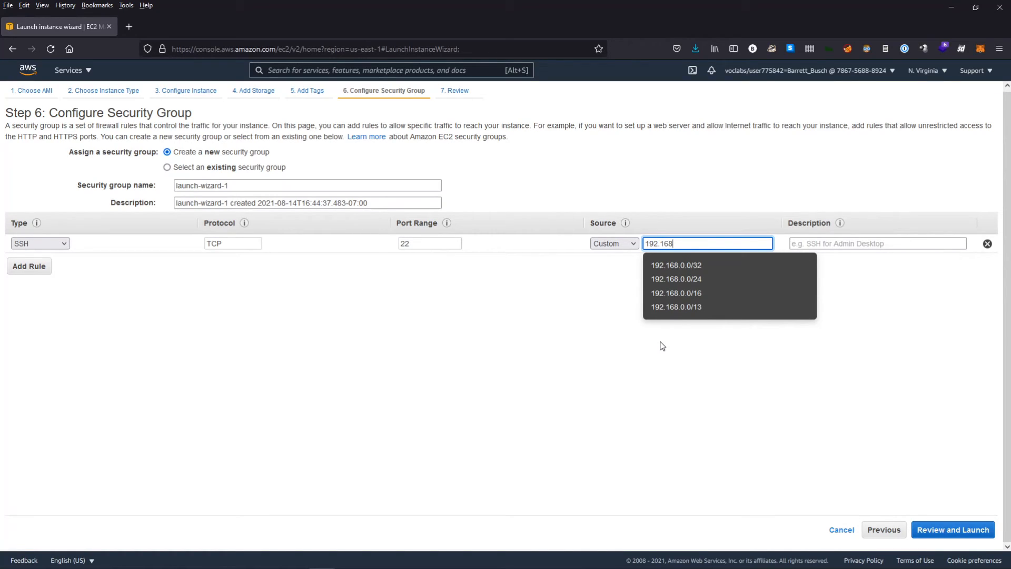
{"action": "type", "text": ".0.40"}
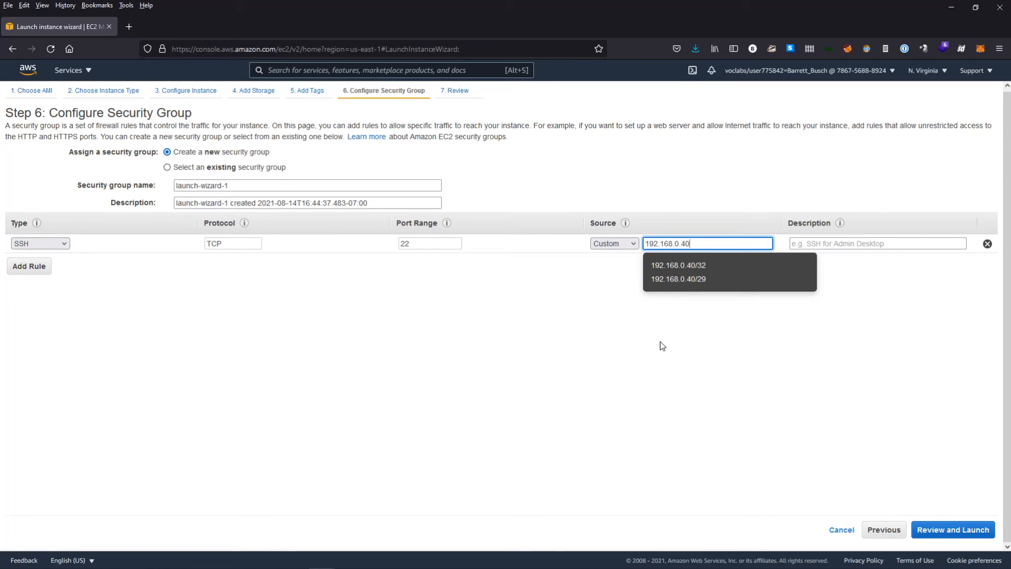
{"action": "type", "text": "/32"}
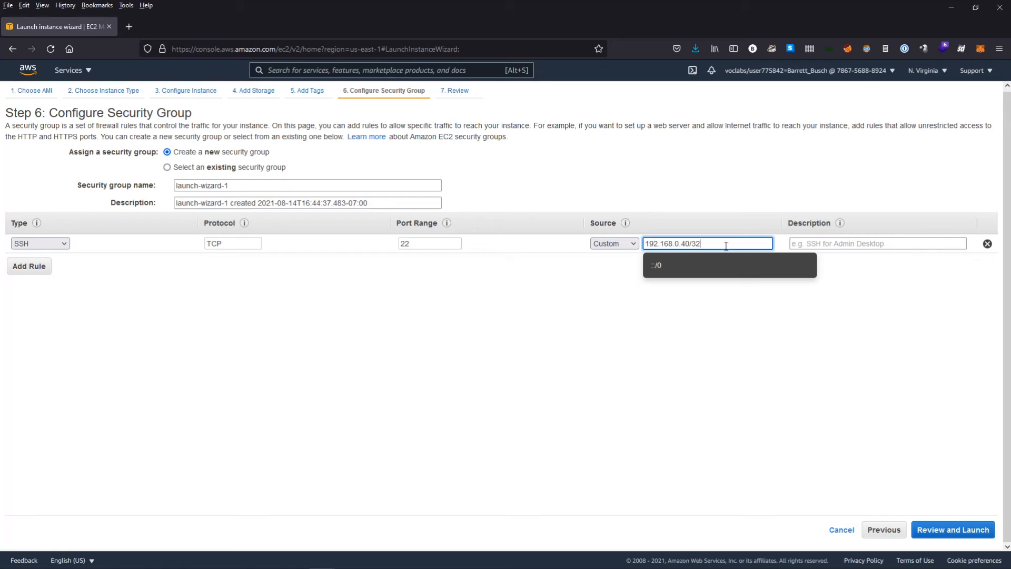
- Examine the address and its /32 suffix in the SSH rule's source
{"action": "left_click_drag", "start_coordinate": [700, 247], "coordinate": [690, 253]}
{"action": "left_click", "coordinate": [703, 246]}
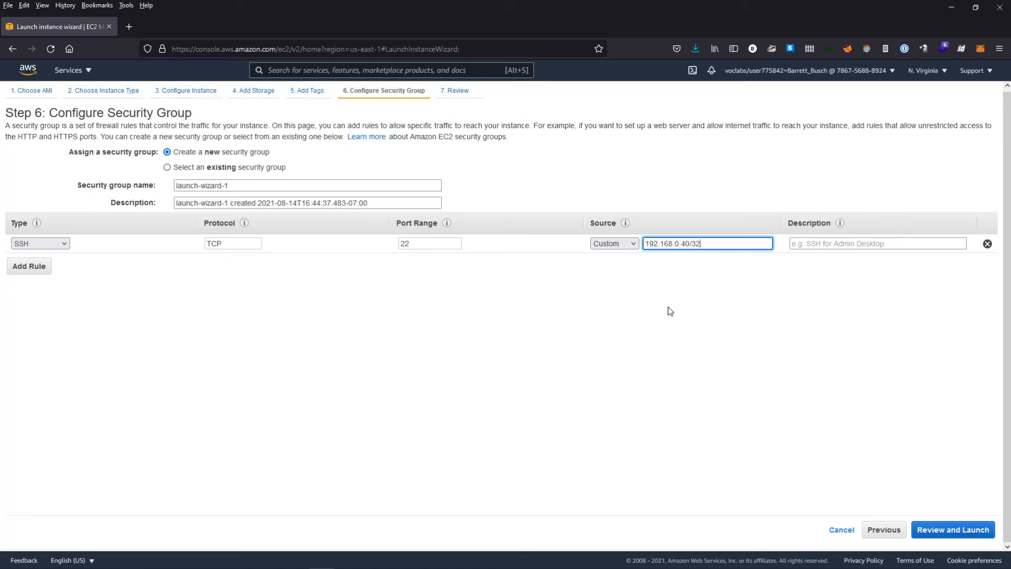
{"action": "left_click_drag", "start_coordinate": [706, 242], "coordinate": [689, 251]}
{"action": "left_click", "coordinate": [702, 269]}
{"action": "left_click", "coordinate": [712, 244]}
{"action": "left_click_drag", "start_coordinate": [712, 245], "coordinate": [690, 248]}
{"action": "left_click_drag", "start_coordinate": [708, 244], "coordinate": [643, 245]}
{"action": "left_click", "coordinate": [686, 242]}
{"action": "left_click", "coordinate": [661, 295]}
- Clear the SSH rule's source address
{"action": "triple_click", "coordinate": [719, 241]}
{"action": "key", "text": "BackSpace"}
{"action": "left_click", "coordinate": [644, 314]}
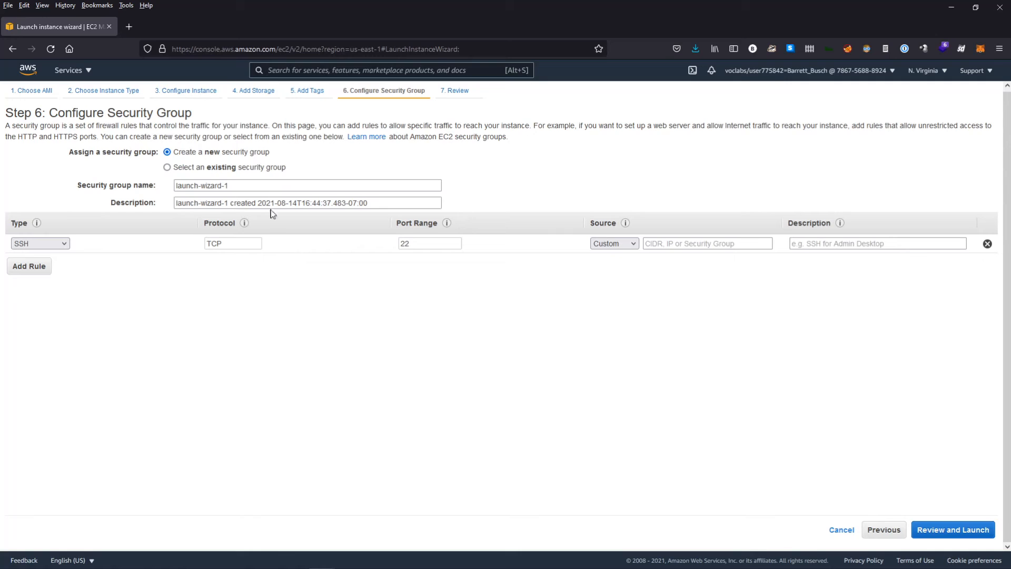
- Assign the existing Web Security Group to the instance and continue to the launch review despite the closed port 22
{"action": "left_click", "coordinate": [257, 168]}
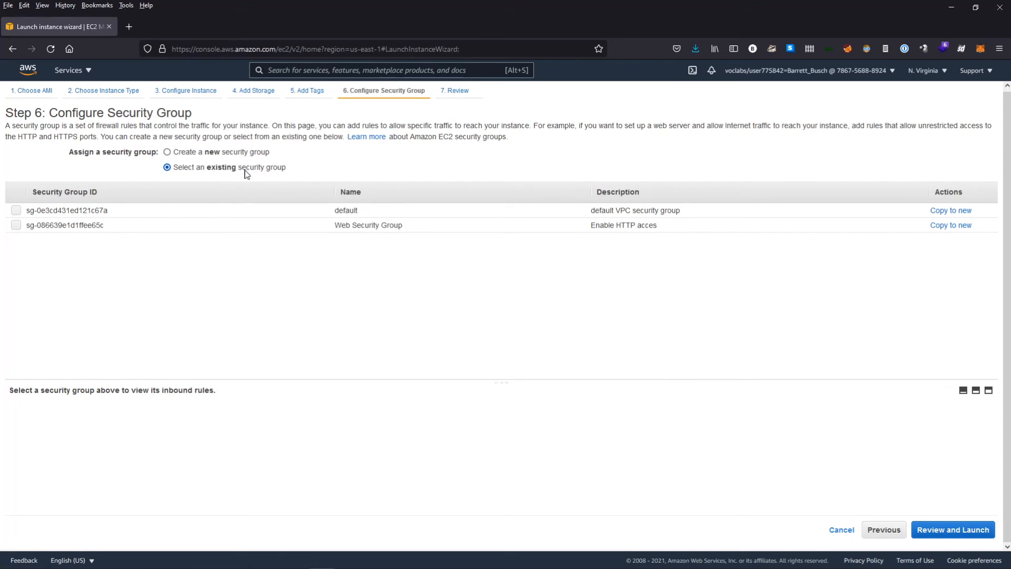
{"action": "left_click_drag", "start_coordinate": [402, 226], "coordinate": [328, 231]}
{"action": "left_click", "coordinate": [327, 228]}
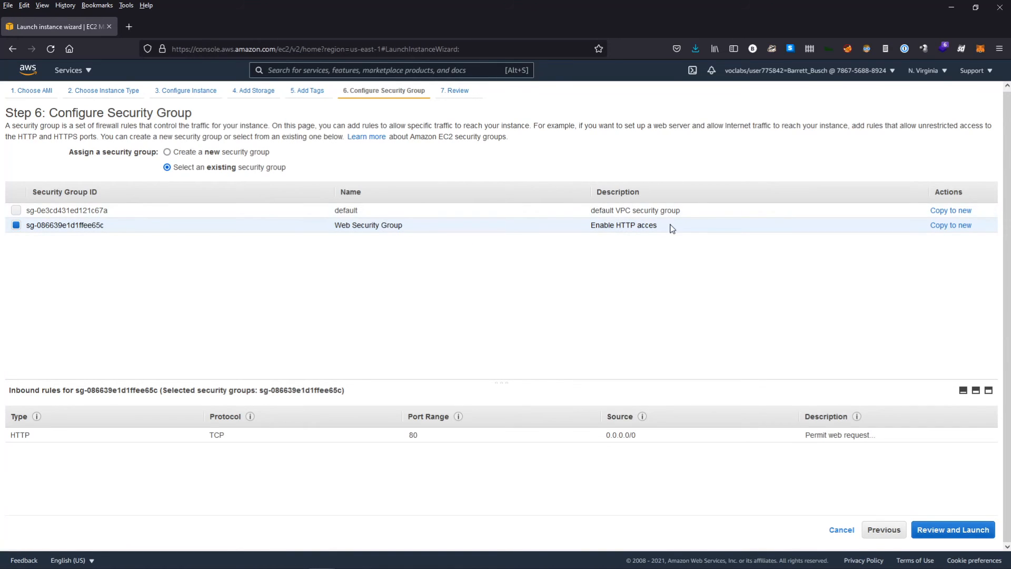
{"action": "left_click_drag", "start_coordinate": [670, 225], "coordinate": [580, 239]}
{"action": "left_click", "coordinate": [578, 241]}
{"action": "left_click", "coordinate": [966, 530]}
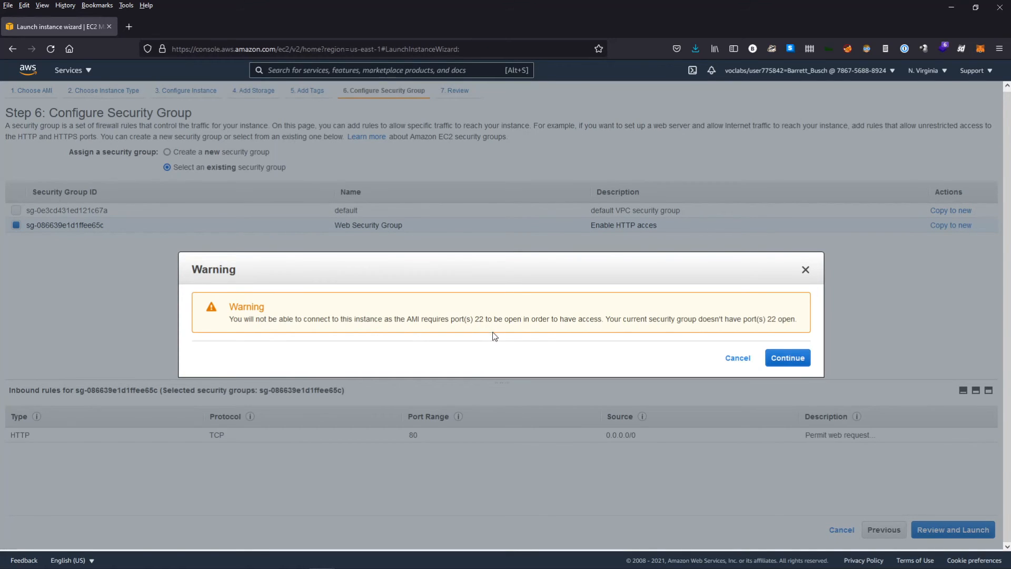
{"action": "left_click", "coordinate": [784, 358]}
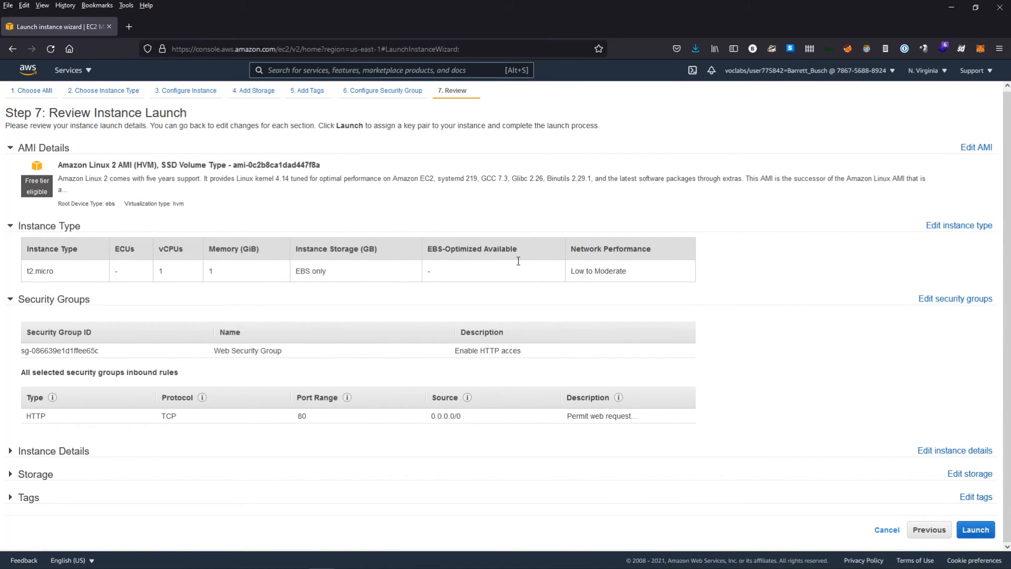
- Start launching the instance and choose the existing key pair vockey
{"action": "left_click", "coordinate": [981, 534]}
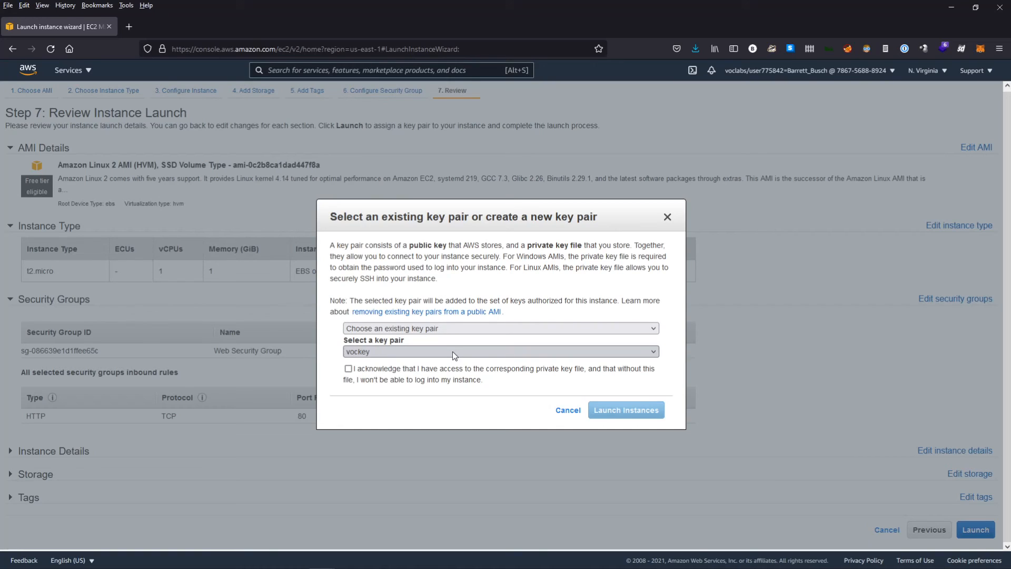
{"action": "left_click", "coordinate": [428, 328]}
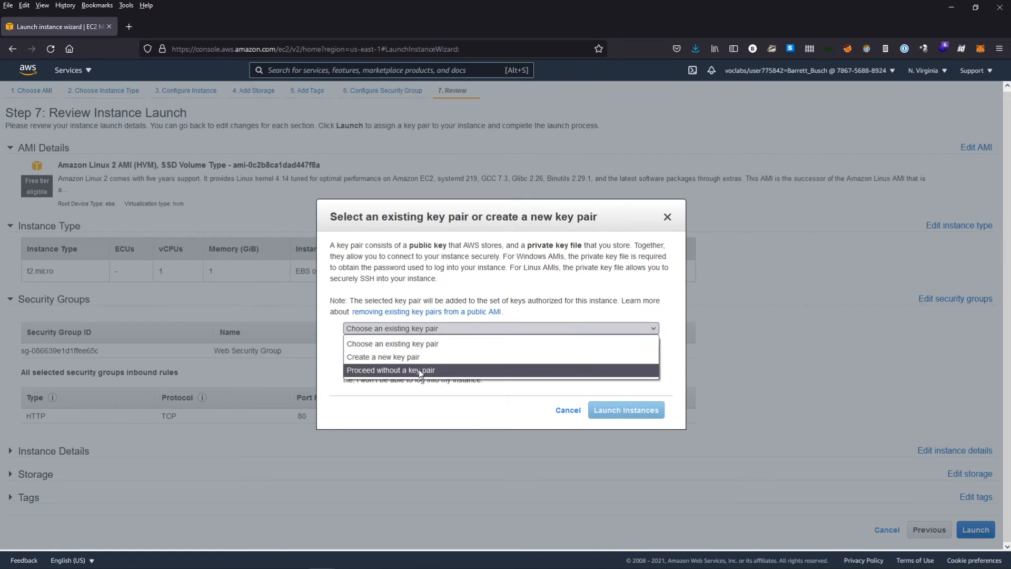
{"action": "left_click", "coordinate": [406, 343]}
{"action": "left_click", "coordinate": [410, 351]}
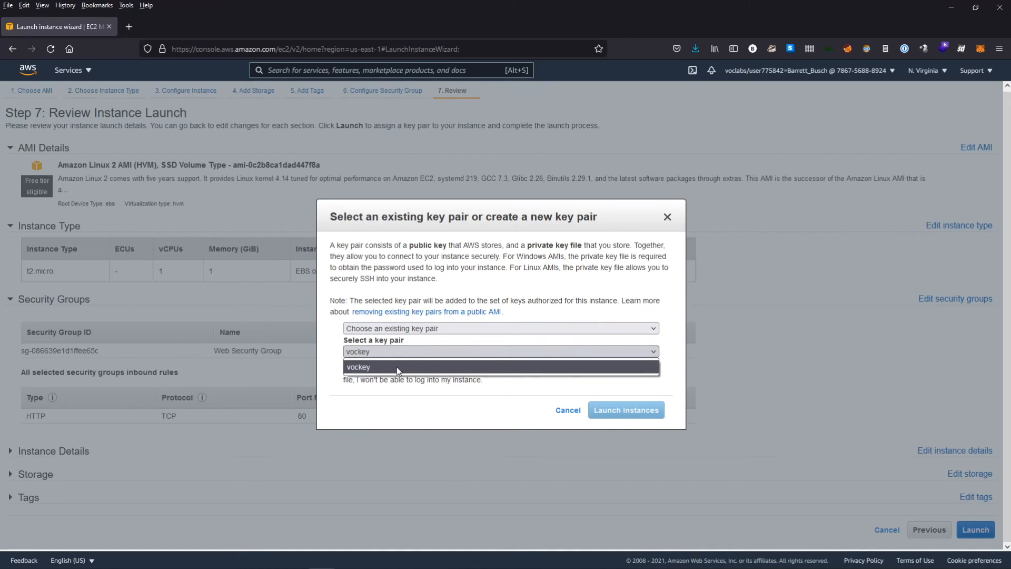
{"action": "left_click", "coordinate": [397, 367]}
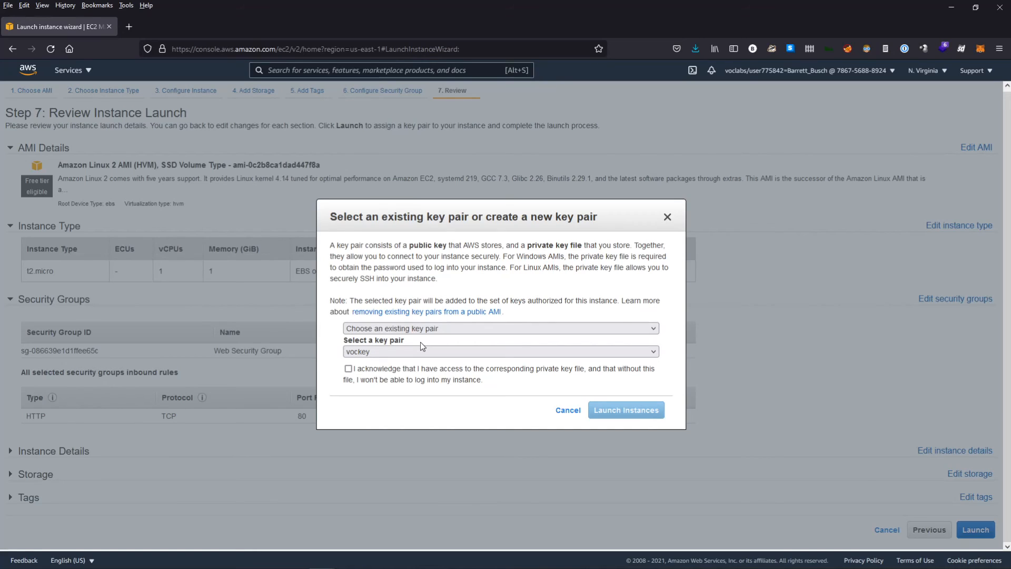
- Launch the instance with the option to proceed without a key pair, accepting the acknowledgement
{"action": "left_click", "coordinate": [417, 328]}
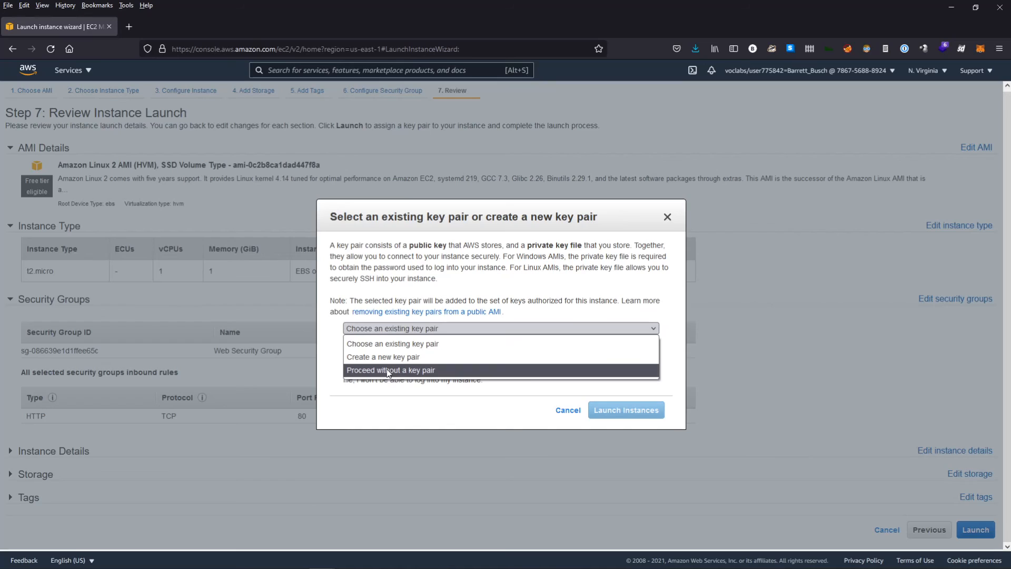
{"action": "left_click", "coordinate": [427, 369]}
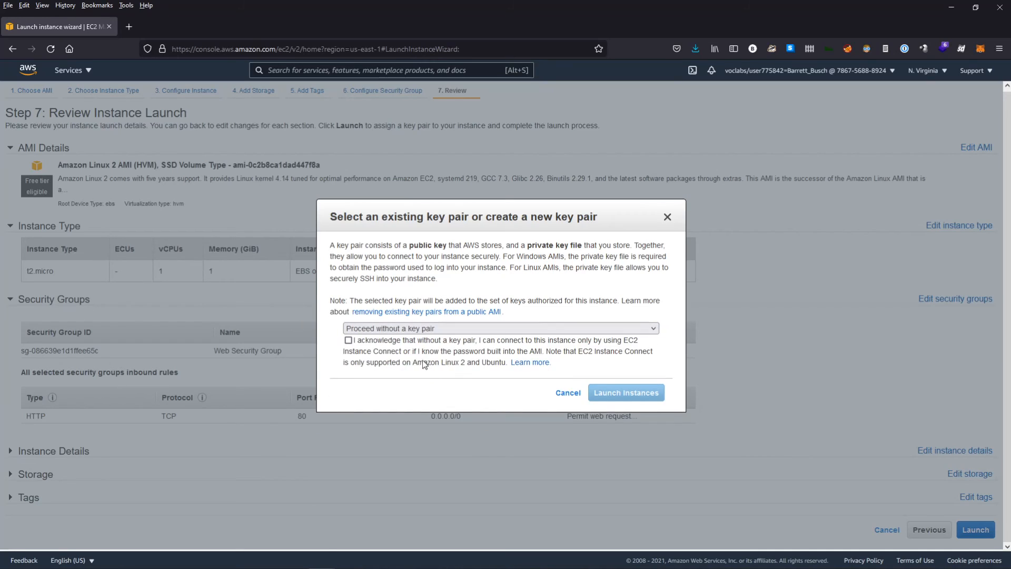
{"action": "left_click", "coordinate": [394, 343]}
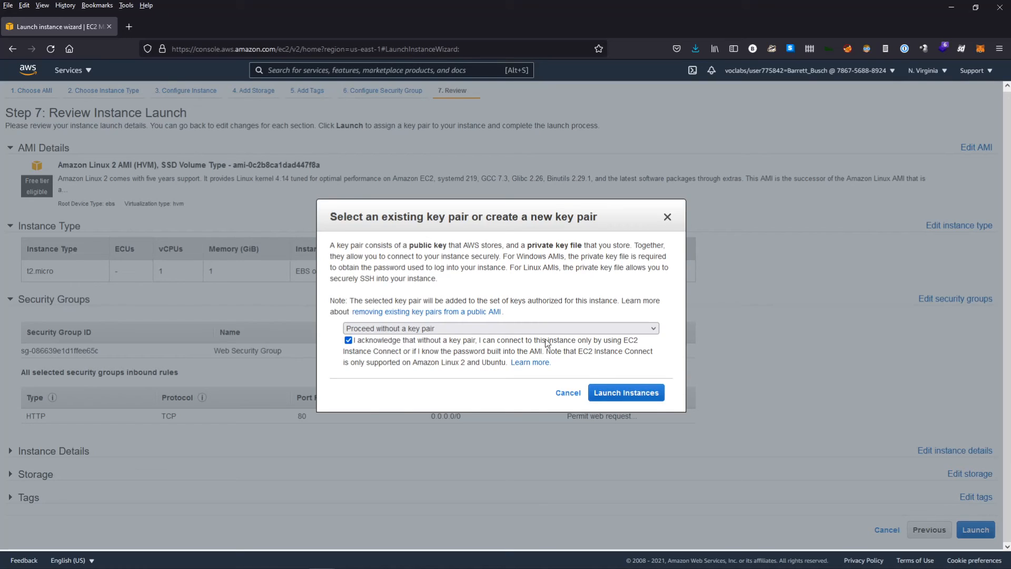
{"action": "left_click", "coordinate": [625, 400]}
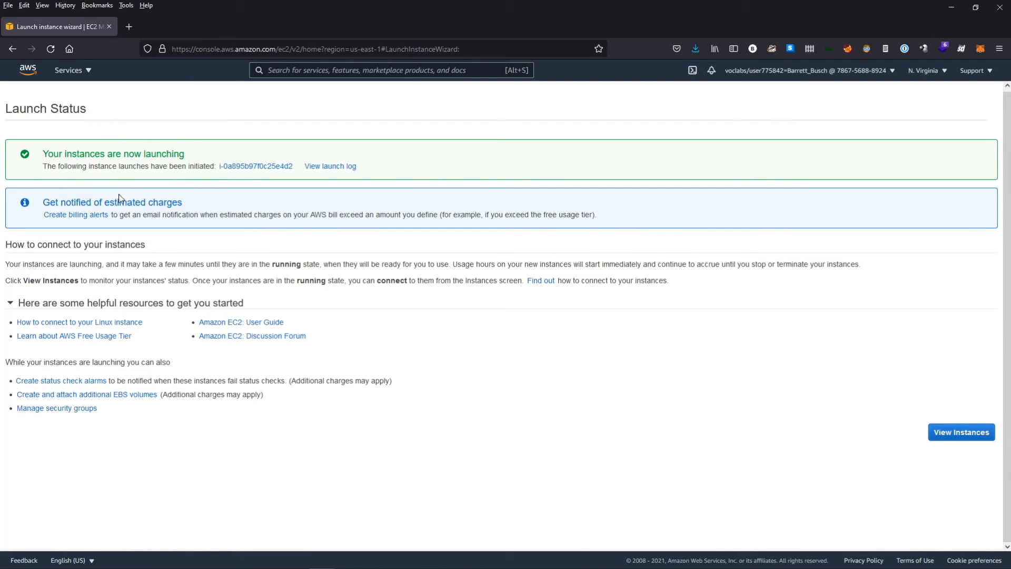
- Open the instances list and review the new Web Server 1's security group with its inbound and outbound rules
{"action": "left_click", "coordinate": [971, 437]}
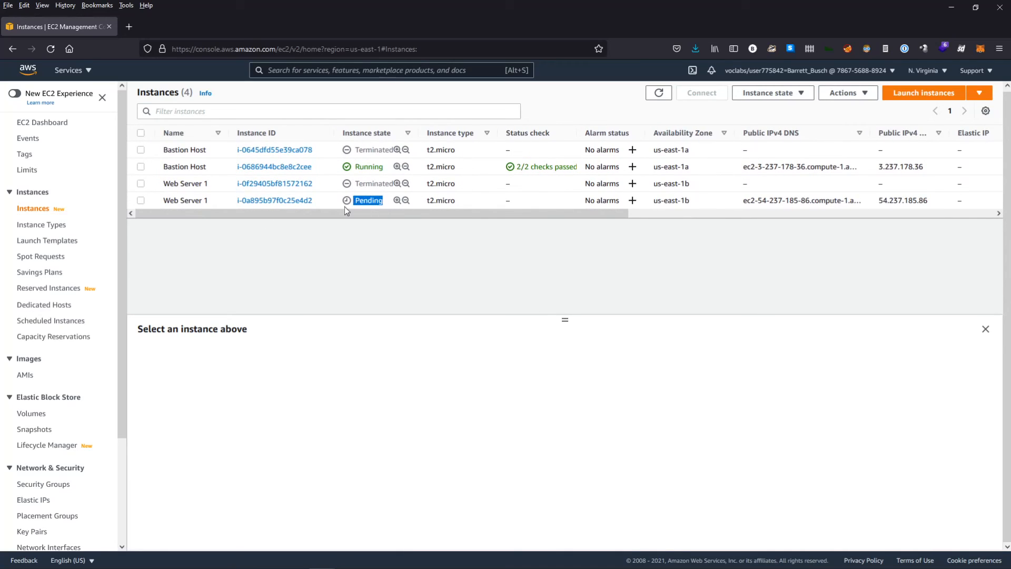
{"action": "left_click", "coordinate": [199, 203]}
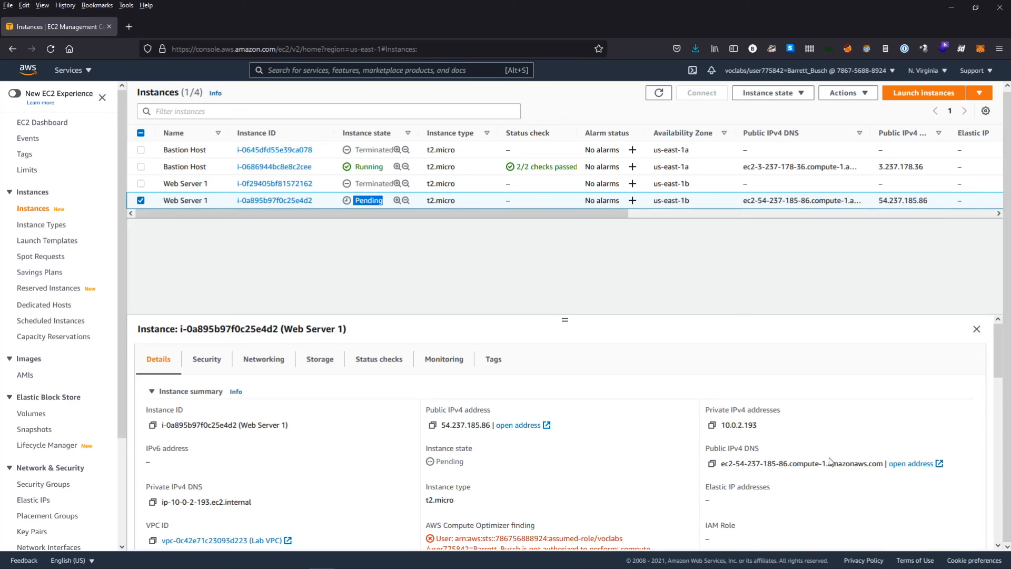
{"action": "left_click", "coordinate": [196, 364]}
{"action": "scroll", "coordinate": [424, 444], "scroll_direction": "down", "scroll_amount": 3}
{"action": "scroll", "coordinate": [369, 444], "scroll_direction": "up", "scroll_amount": 3}
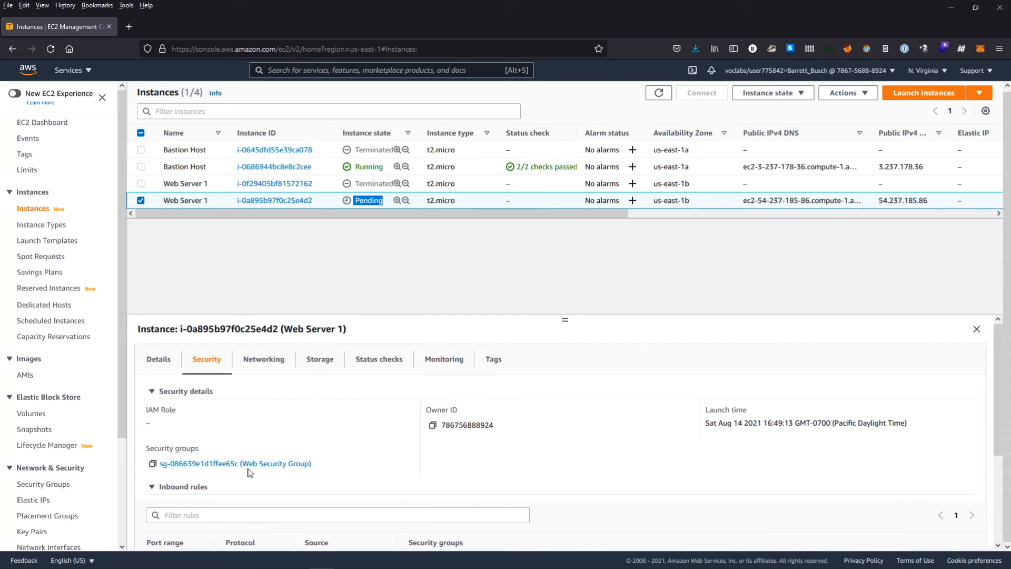
{"action": "scroll", "coordinate": [310, 454], "scroll_direction": "down", "scroll_amount": 3}
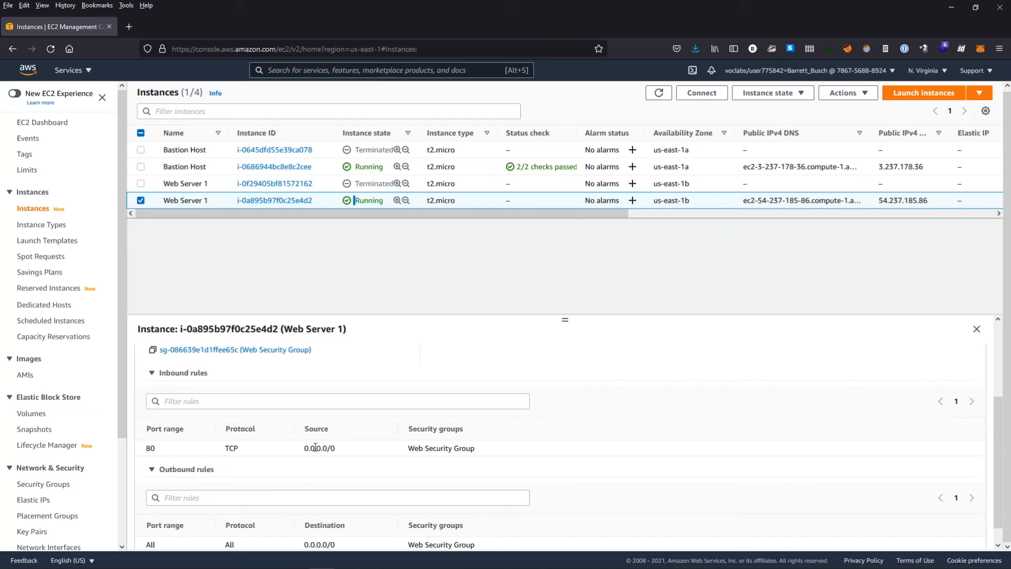
{"action": "scroll", "coordinate": [445, 518], "scroll_direction": "down", "scroll_amount": 1}
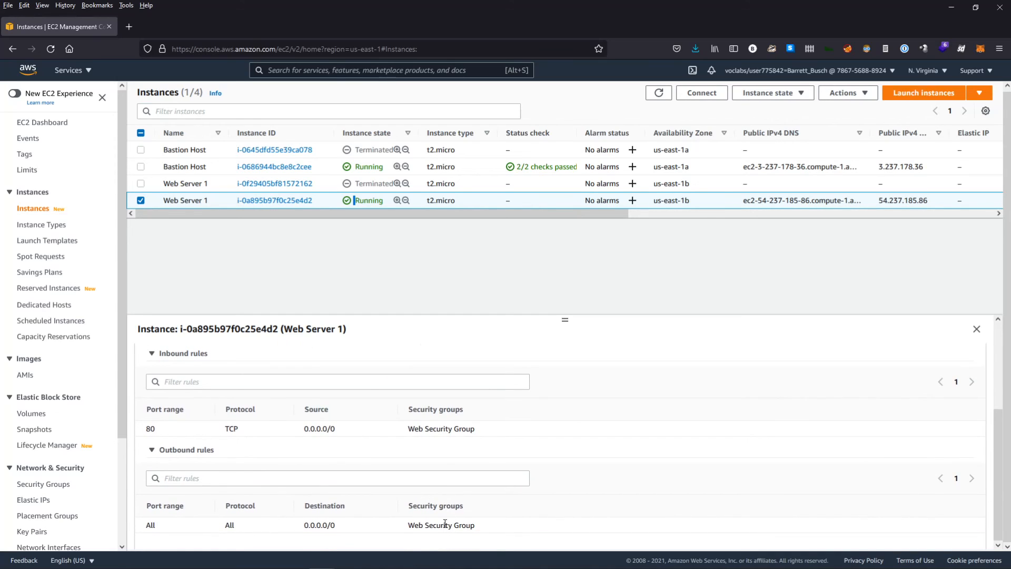
{"action": "scroll", "coordinate": [445, 521], "scroll_direction": "up", "scroll_amount": 5}
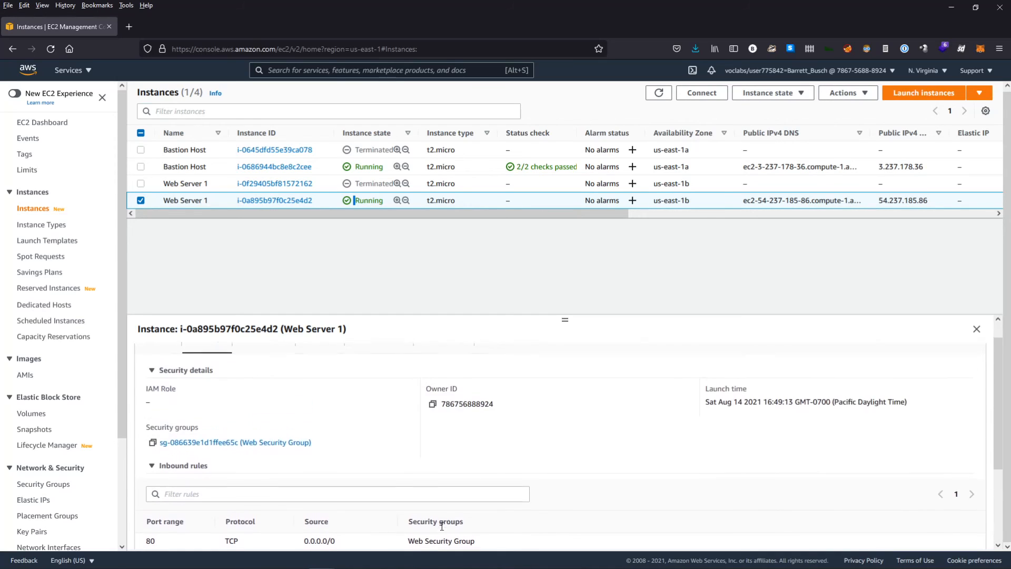
- Filter the list to running instances and load Web Server 1's public IPv4 address 54.237.185.86 in a new browser tab
{"action": "left_click", "coordinate": [397, 201]}
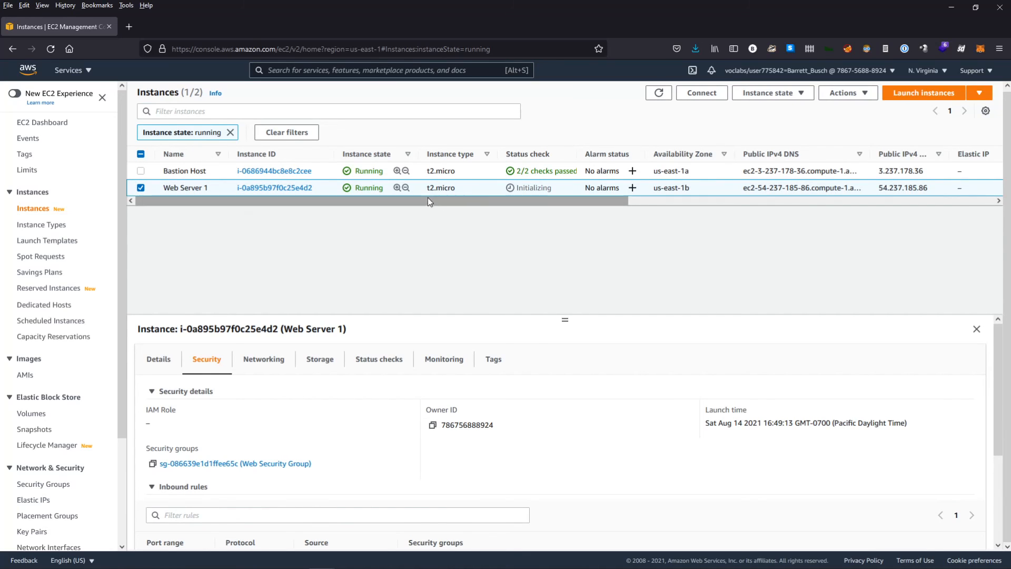
{"action": "scroll", "coordinate": [609, 204], "scroll_direction": "right", "scroll_amount": 3}
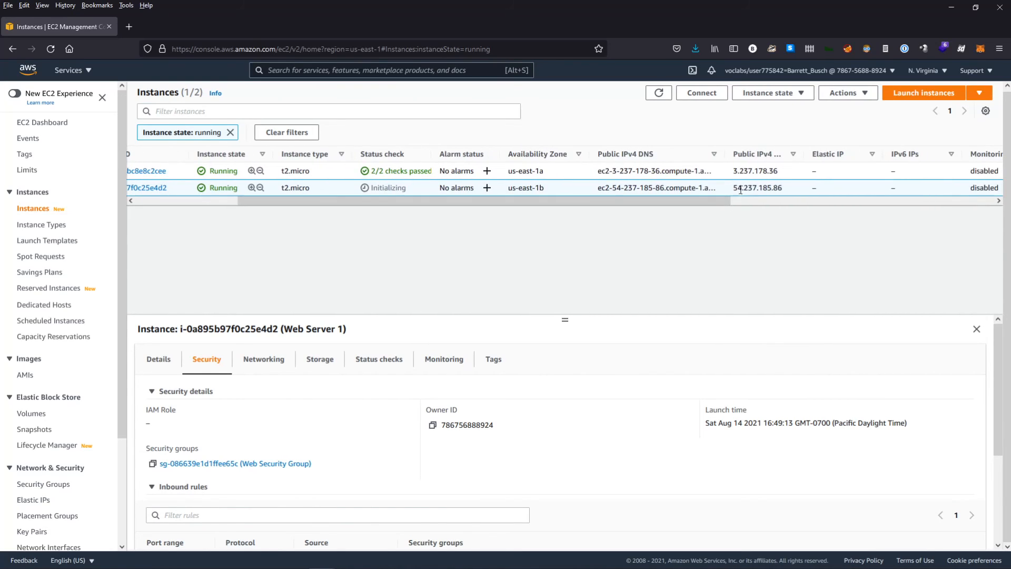
{"action": "left_click_drag", "start_coordinate": [732, 188], "coordinate": [784, 188]}
{"action": "key", "text": "ctrl+c"}
{"action": "left_click", "coordinate": [383, 49]}
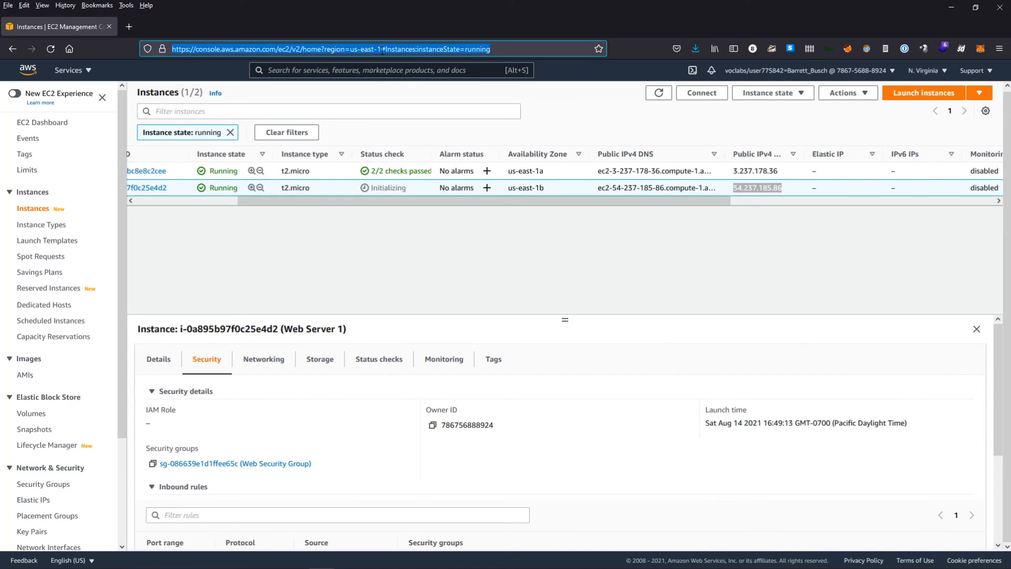
{"action": "key", "text": "ctrl+t"}
{"action": "key", "text": "ctrl+v"}
{"action": "key", "text": "Return"}
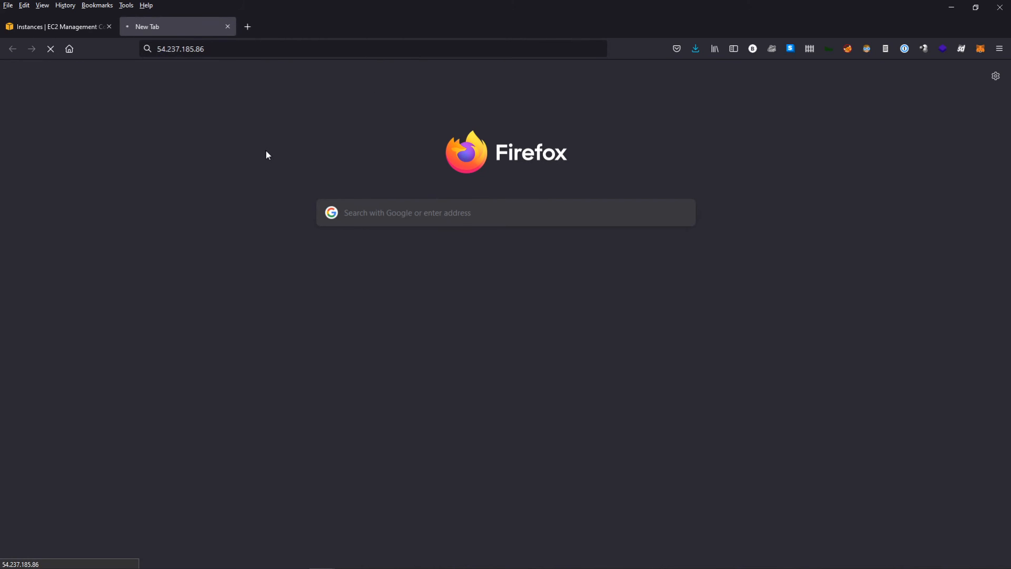
- Return to the instances list and refresh it to check Web Server 1's status check
{"action": "left_click", "coordinate": [100, 31]}
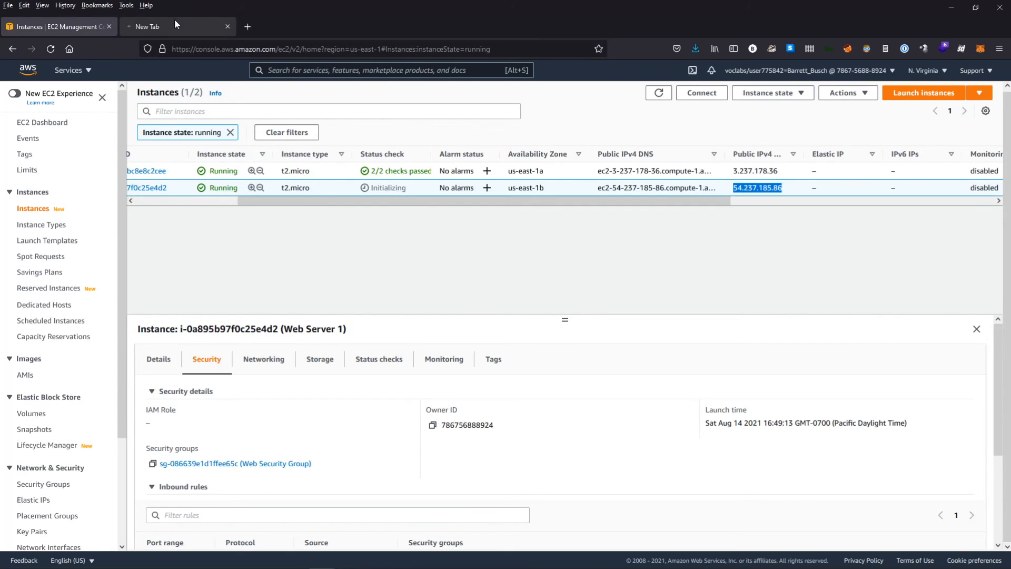
{"action": "left_click", "coordinate": [176, 23]}
{"action": "left_click", "coordinate": [74, 26]}
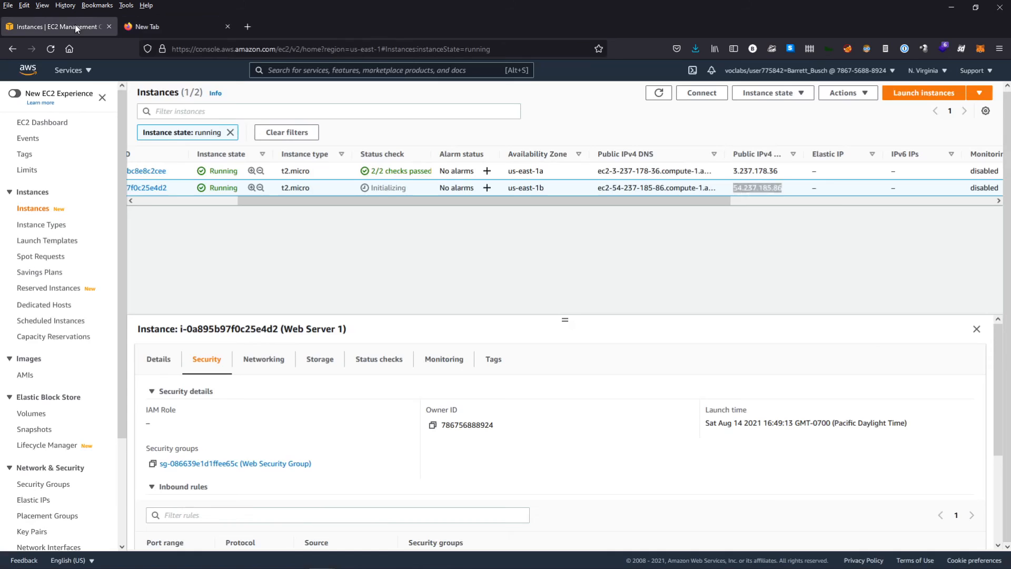
{"action": "left_click_drag", "start_coordinate": [559, 203], "coordinate": [539, 204]}
{"action": "left_click", "coordinate": [658, 93]}
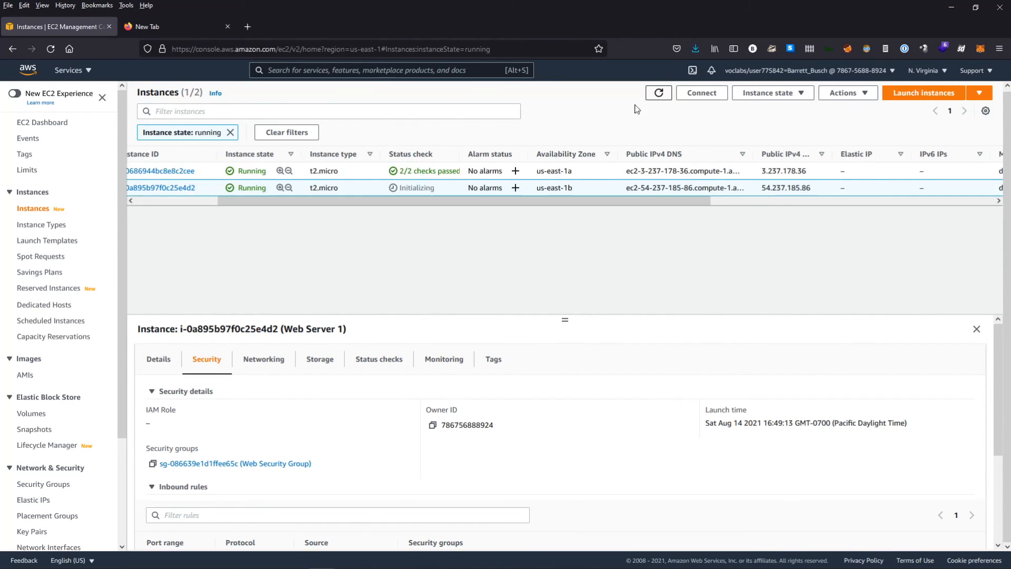
{"action": "left_click_drag", "start_coordinate": [423, 199], "coordinate": [433, 199]}
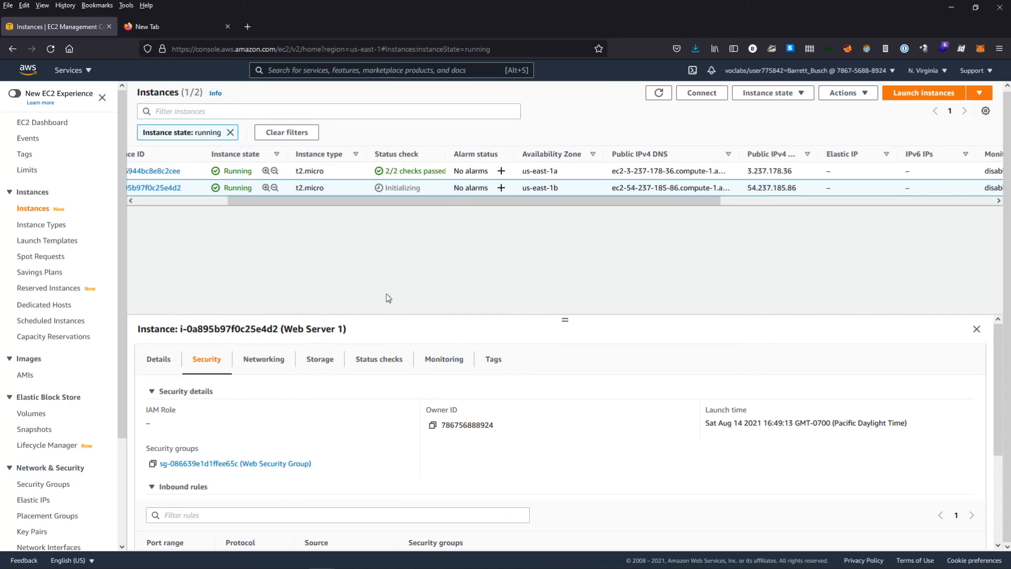
- Review Web Server 1's networking, storage and status check details
{"action": "left_click", "coordinate": [261, 360]}
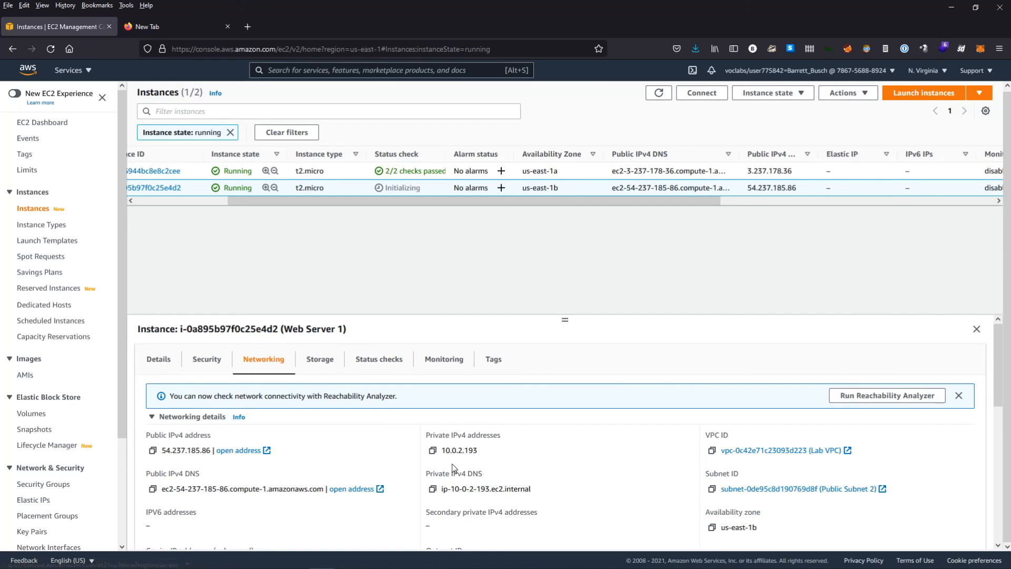
{"action": "scroll", "coordinate": [452, 464], "scroll_direction": "down", "scroll_amount": 3}
{"action": "scroll", "coordinate": [703, 412], "scroll_direction": "up", "scroll_amount": 3}
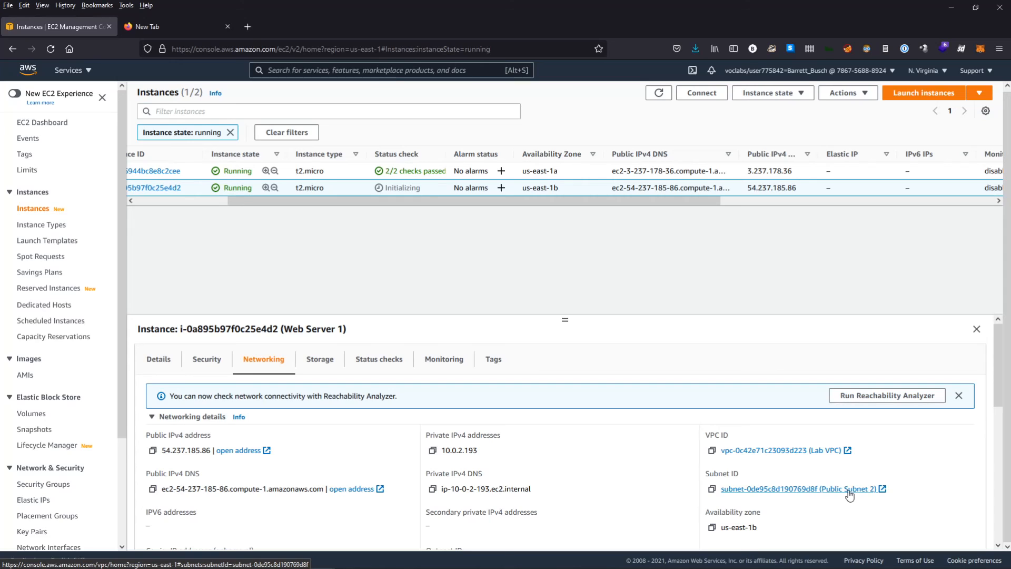
{"action": "left_click", "coordinate": [320, 358]}
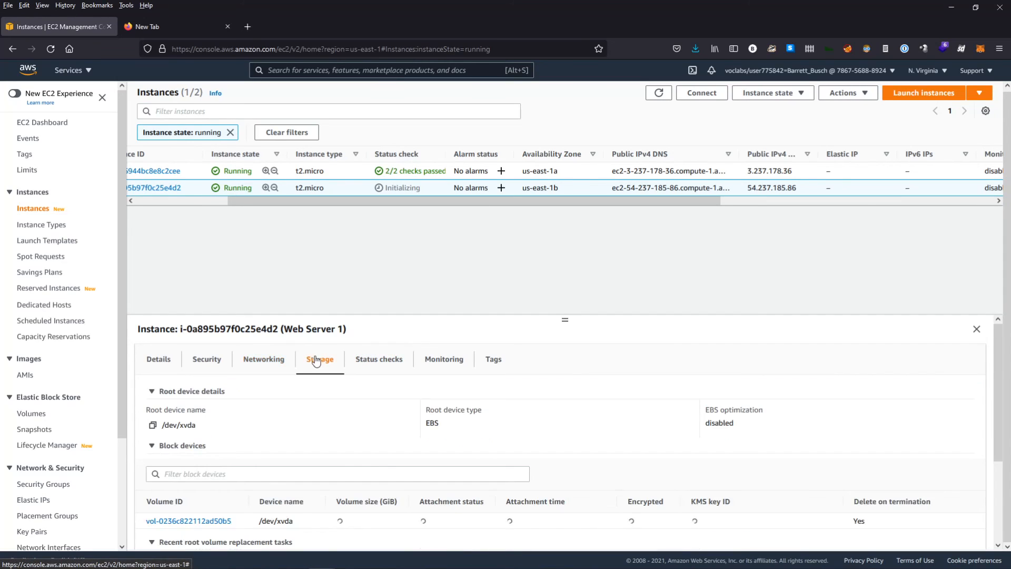
{"action": "left_click", "coordinate": [386, 359]}
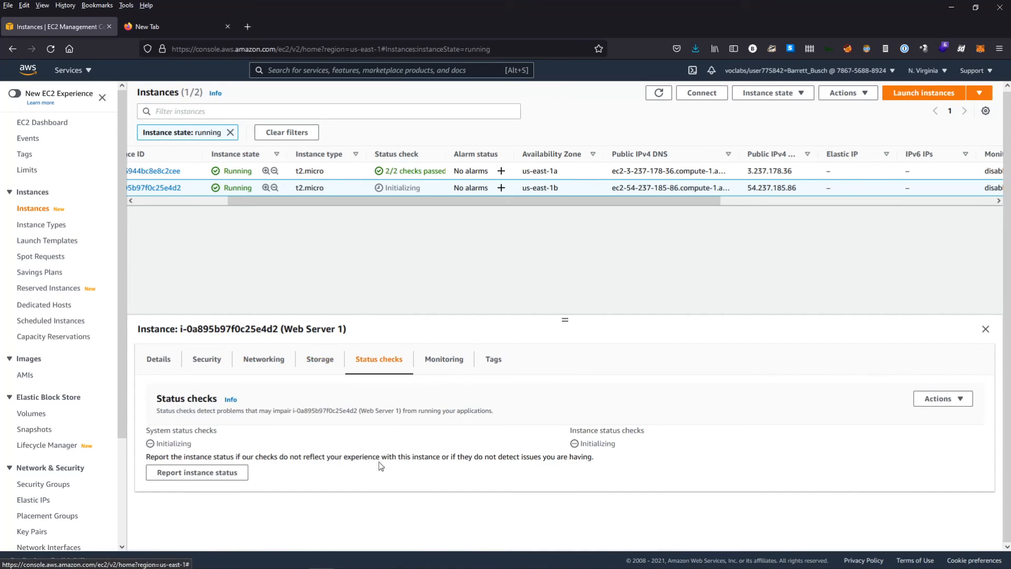
{"action": "triple_click", "coordinate": [206, 449]}
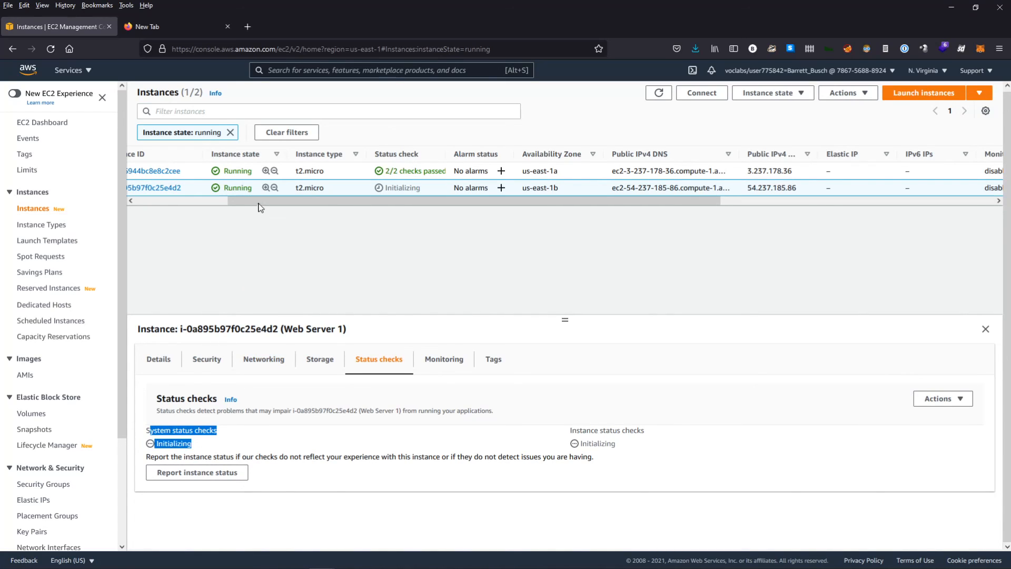
- Remove the running-state filter and refresh the instances list
{"action": "left_click", "coordinate": [231, 133]}
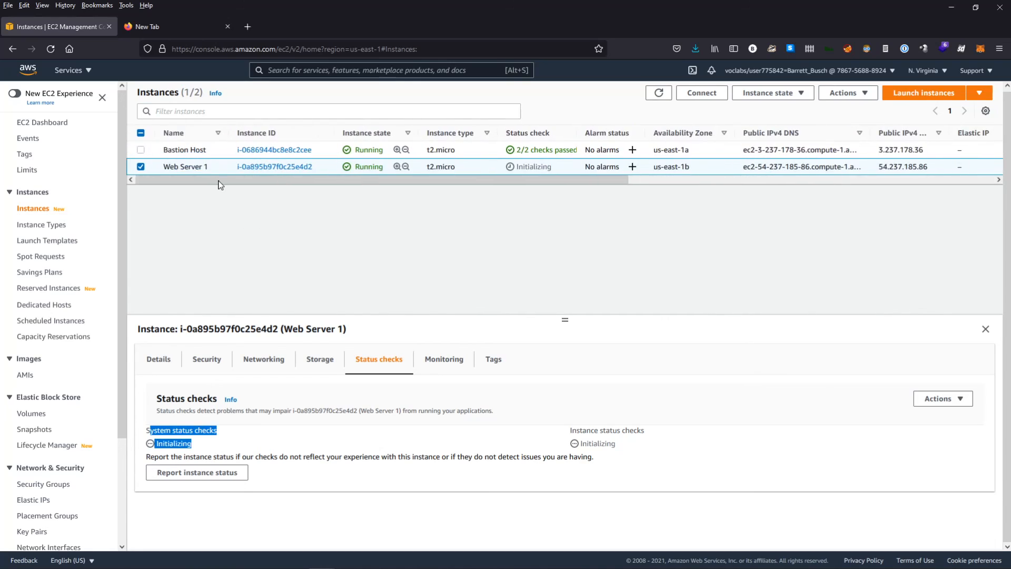
{"action": "left_click", "coordinate": [655, 93]}
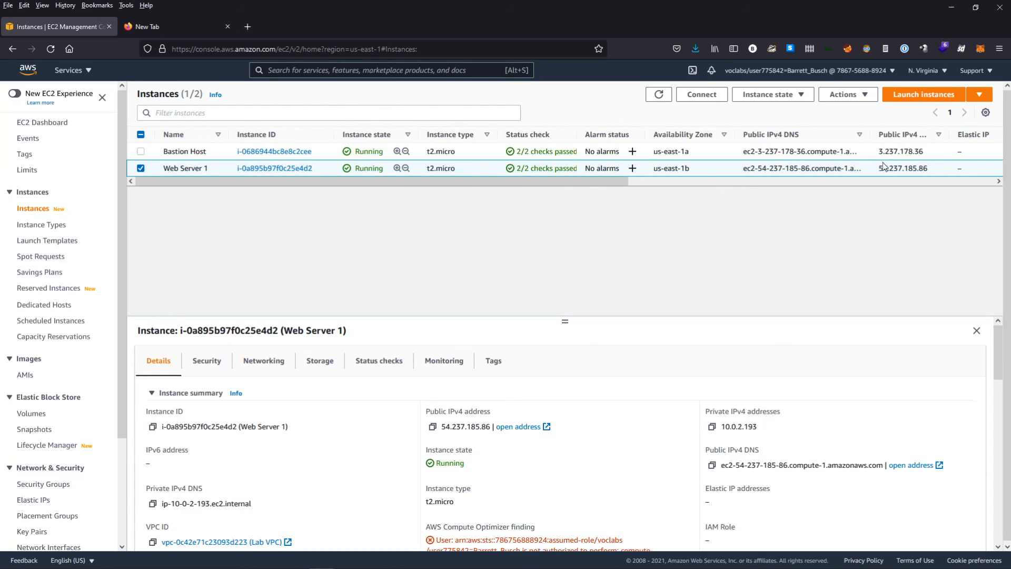
- Copy Web Server 1's public IPv4 address 54.237.185.86 and load its web page in the second browser tab
{"action": "left_click_drag", "start_coordinate": [879, 169], "coordinate": [933, 168]}
{"action": "key", "text": "ctrl+c"}
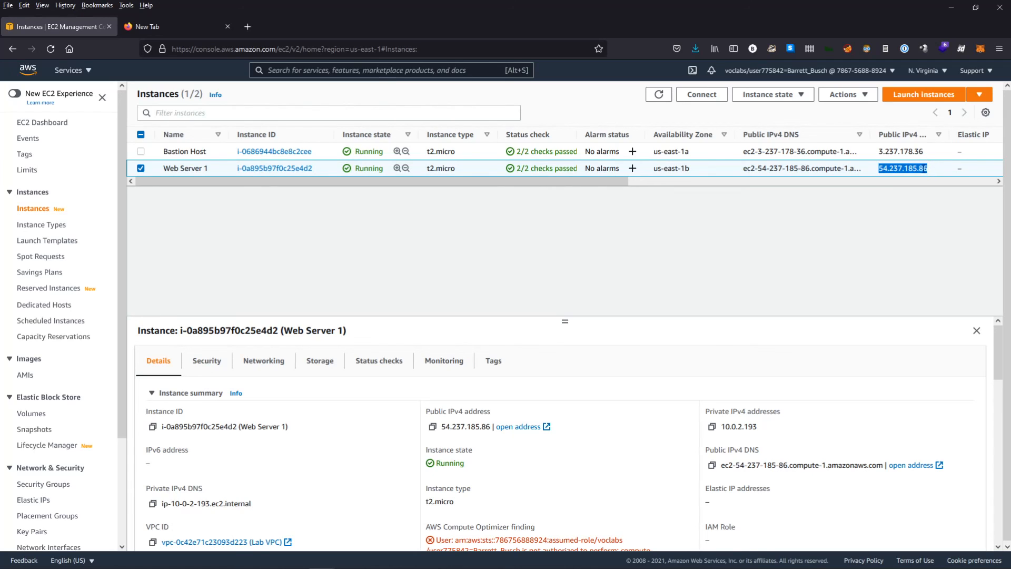
{"action": "left_click", "coordinate": [163, 27]}
{"action": "left_click", "coordinate": [163, 49]}
{"action": "key", "text": "ctrl+v"}
{"action": "left_click", "coordinate": [243, 49]}
{"action": "key", "text": "Return"}
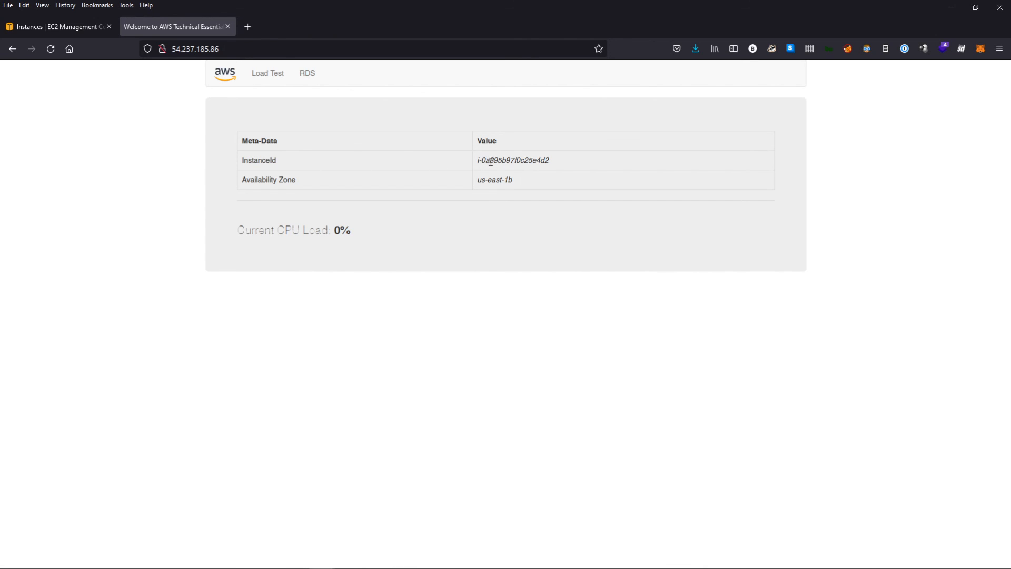
- Compare the instance ID and availability zone on the web page with Web Server 1's entry in the instances list, and check the CPU load
{"action": "left_click", "coordinate": [84, 26]}
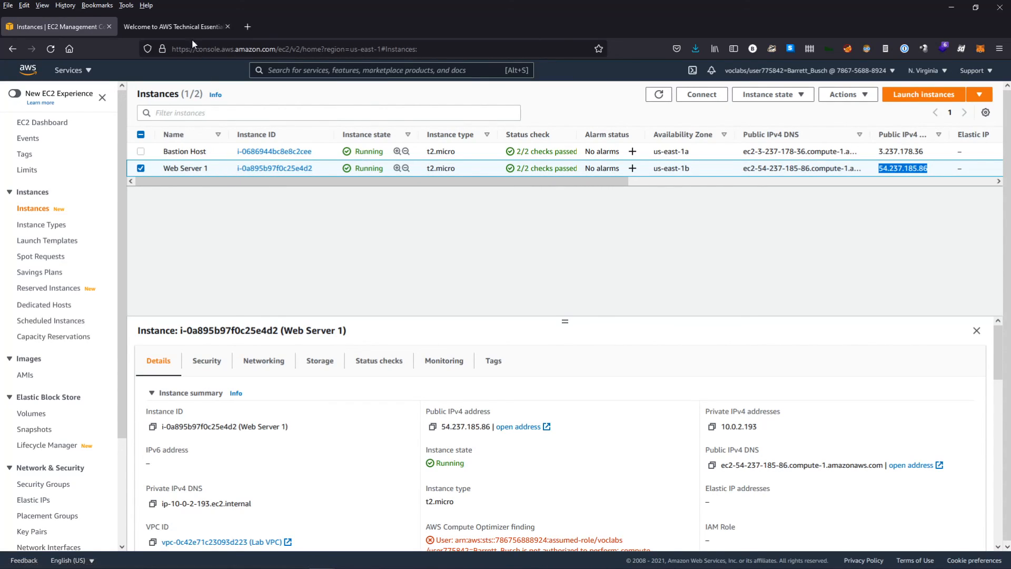
{"action": "key", "text": "ctrl+Tab"}
{"action": "left_click_drag", "start_coordinate": [352, 230], "coordinate": [230, 232]}
{"action": "left_click", "coordinate": [256, 290]}
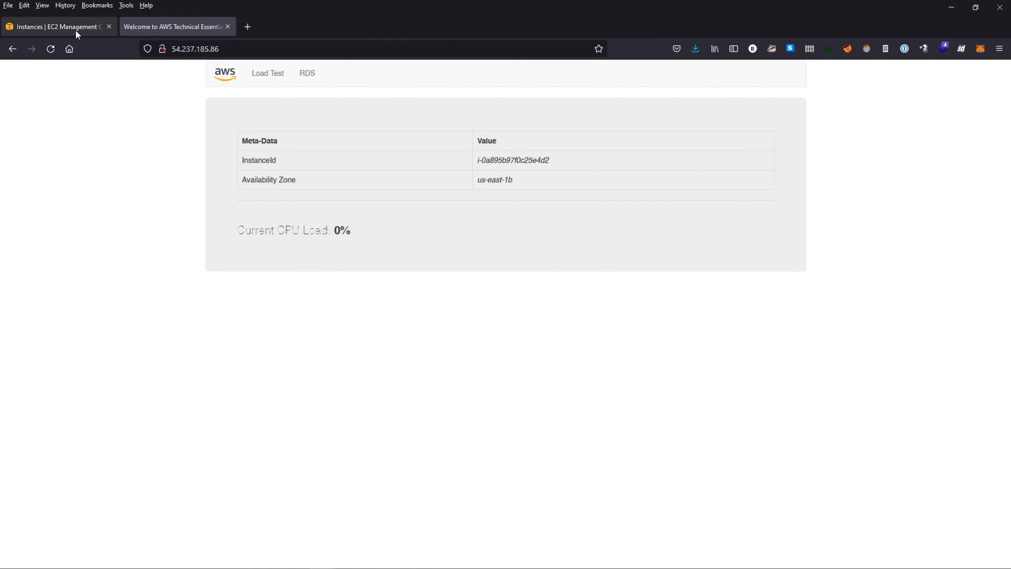
- Check the web page's IP address and connection security, and return to the EC2 instances list
{"action": "left_click", "coordinate": [219, 48]}
{"action": "left_click_drag", "start_coordinate": [220, 48], "coordinate": [173, 52]}
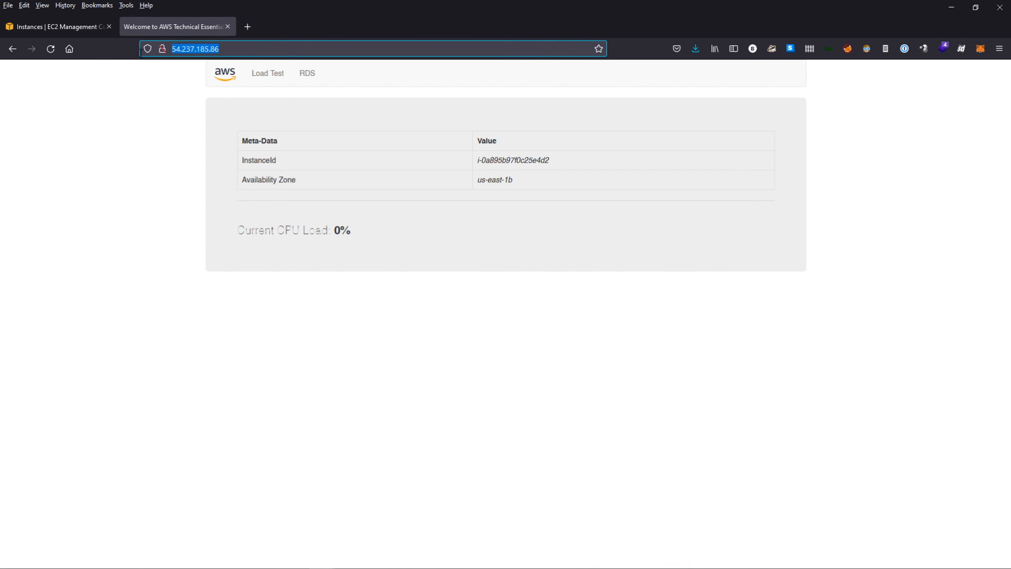
{"action": "left_click", "coordinate": [240, 48]}
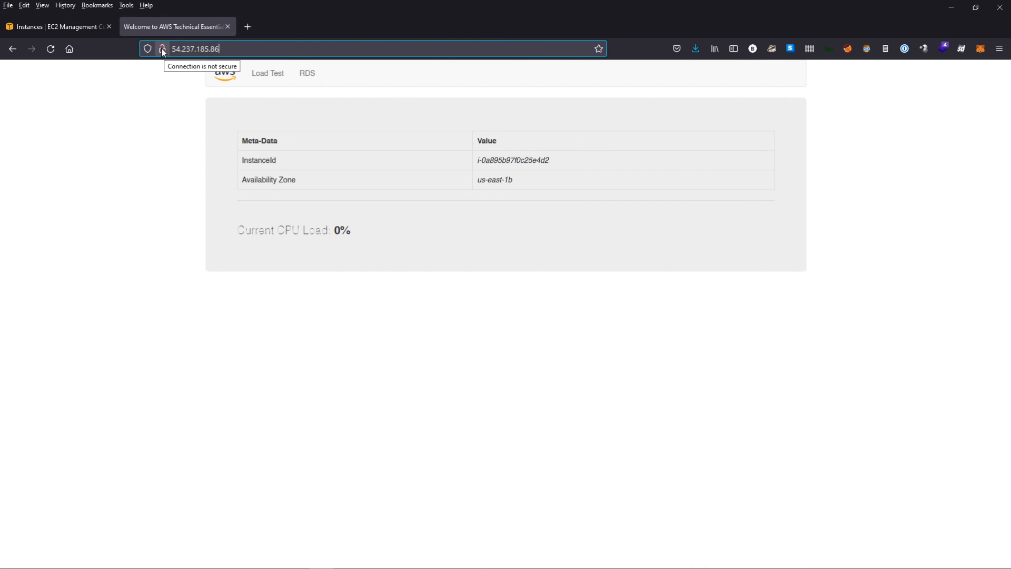
{"action": "left_click", "coordinate": [58, 27]}
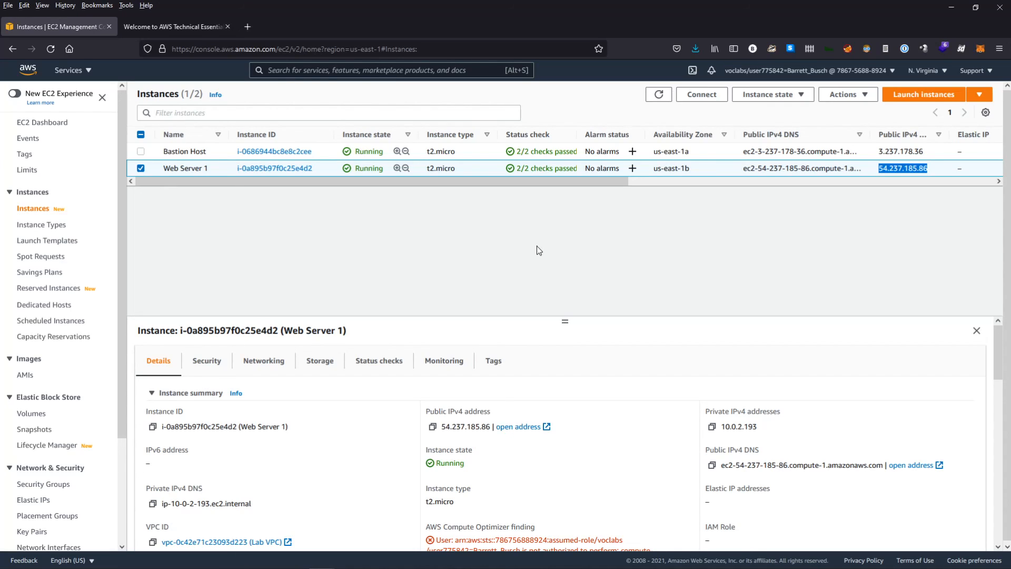
{"action": "left_click", "coordinate": [535, 247]}
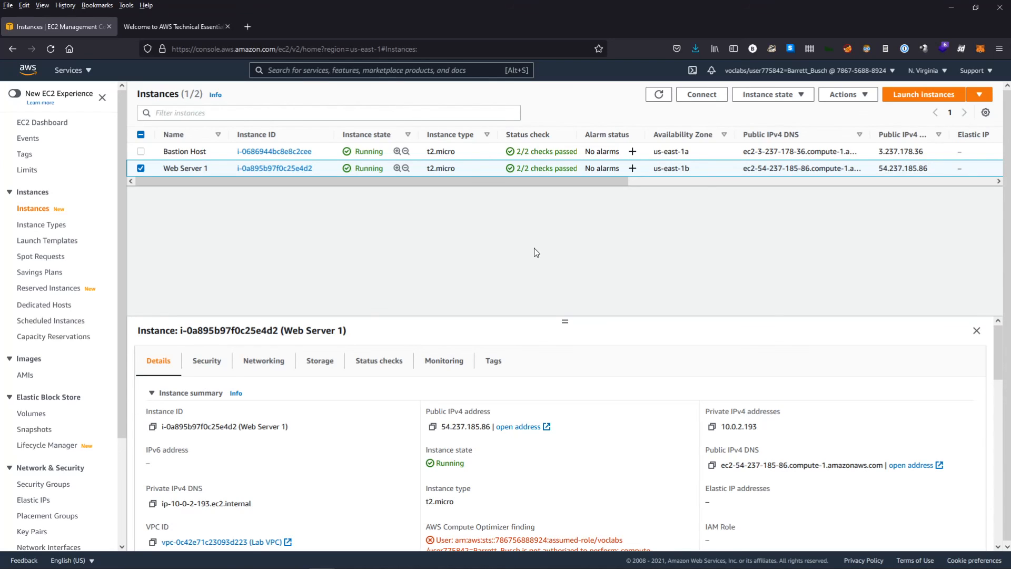